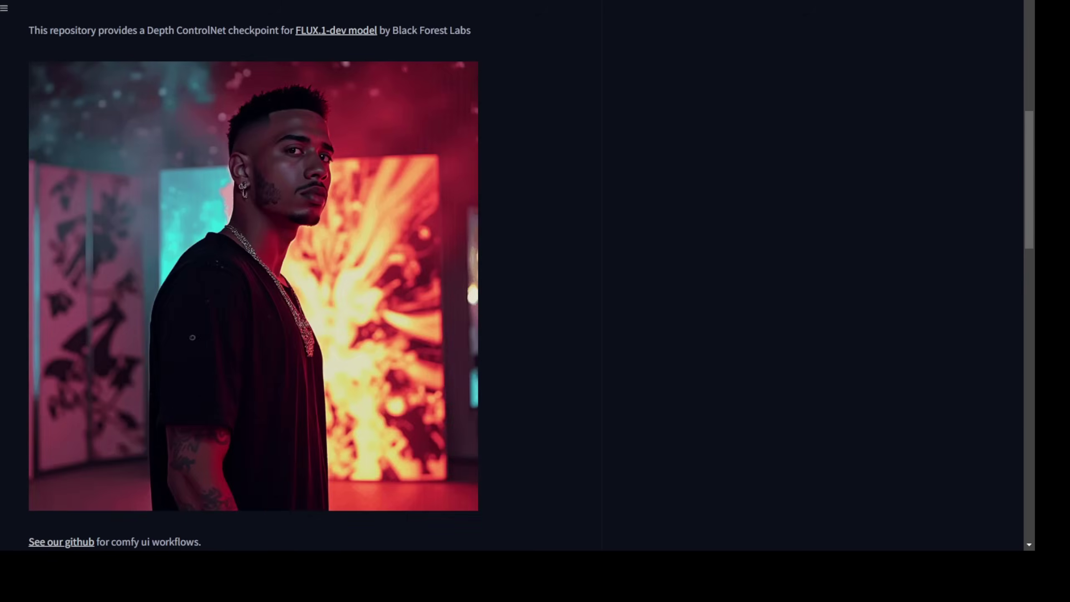
Review the Depth, Hed and Canny ControlNet sample images, and read the installation and low memory sections of the x-flux-comfyui readme.
scroll(290, 191, up, 10)
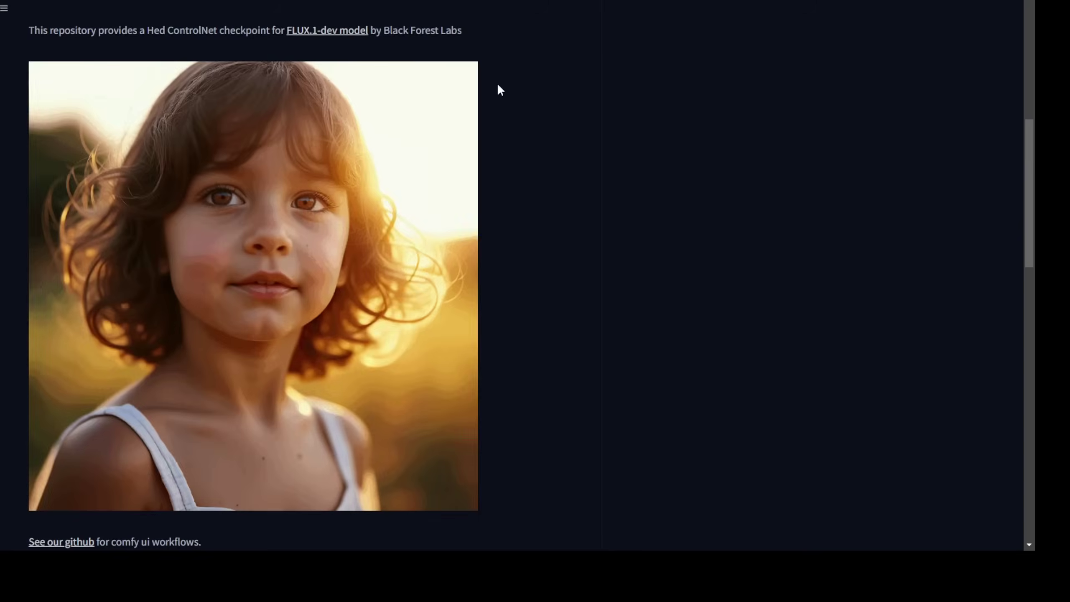
scroll(478, 167, up, 10)
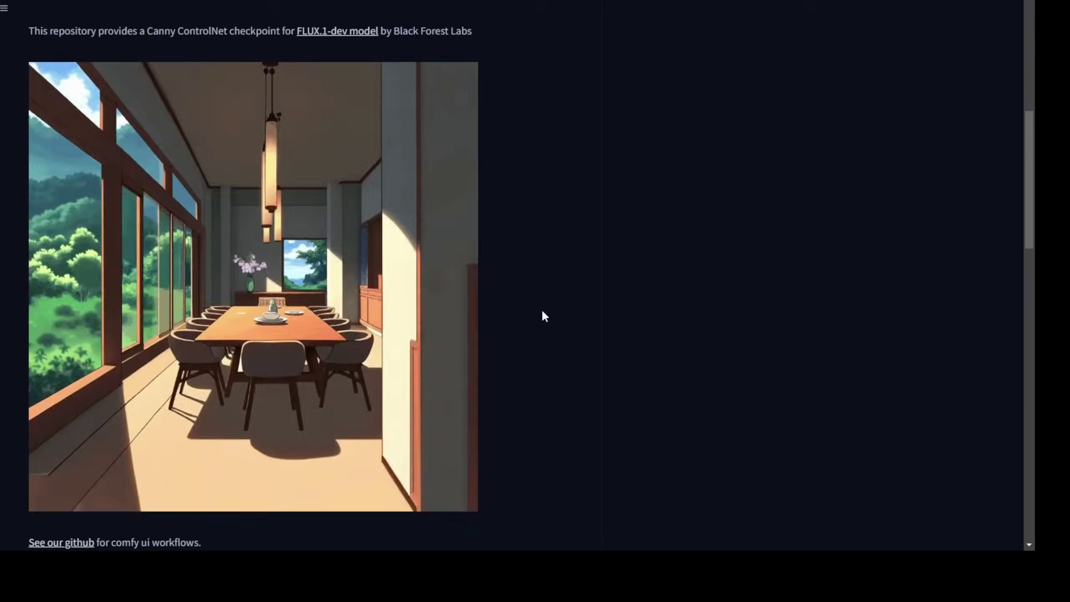
scroll(544, 316, up, 10)
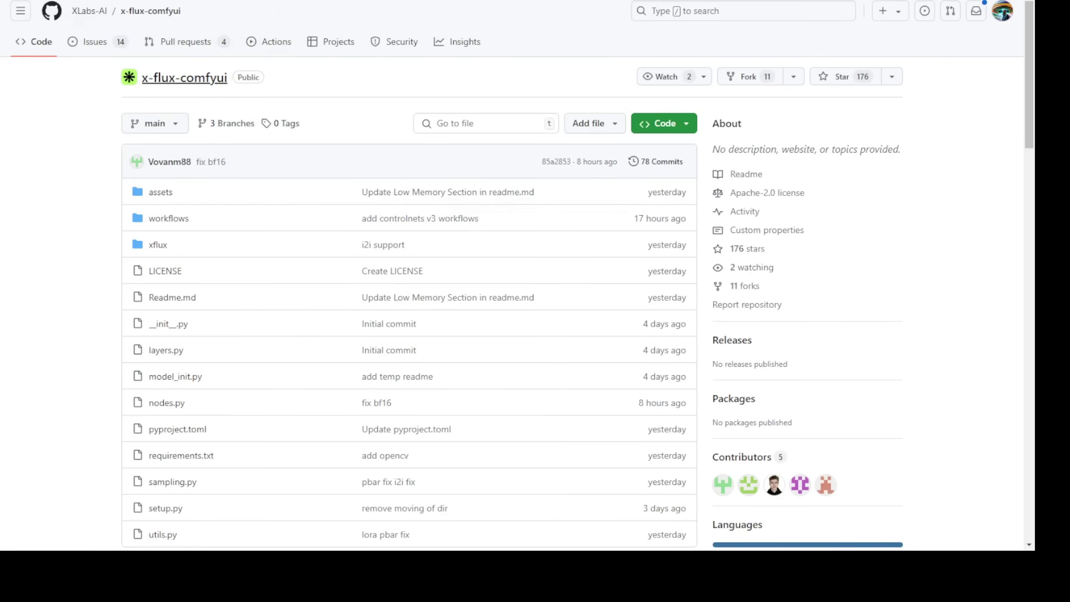
scroll(515, 295, down, 15)
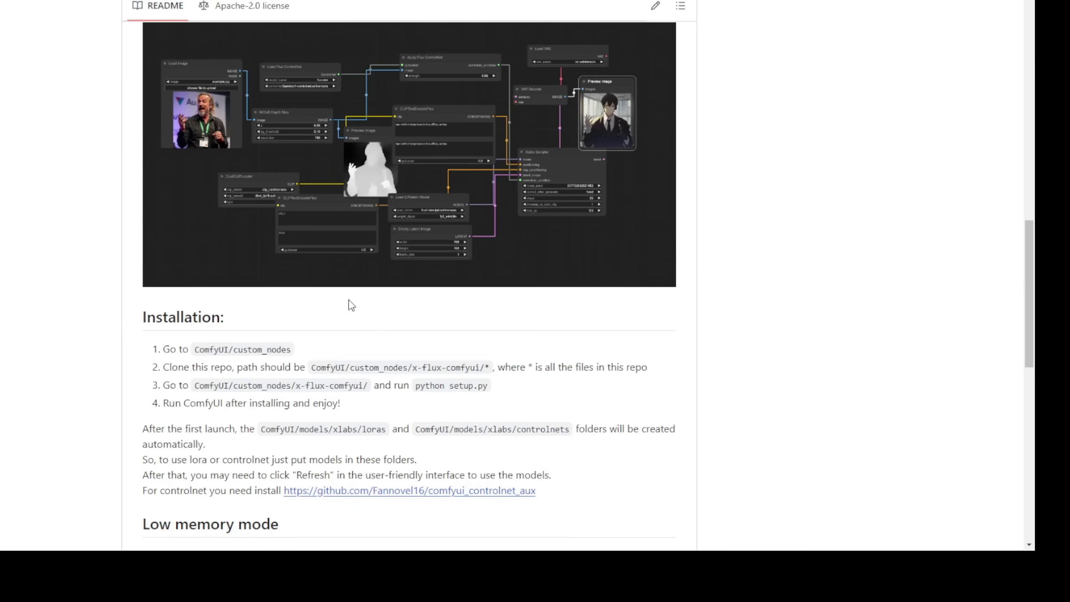
scroll(282, 384, down, 5)
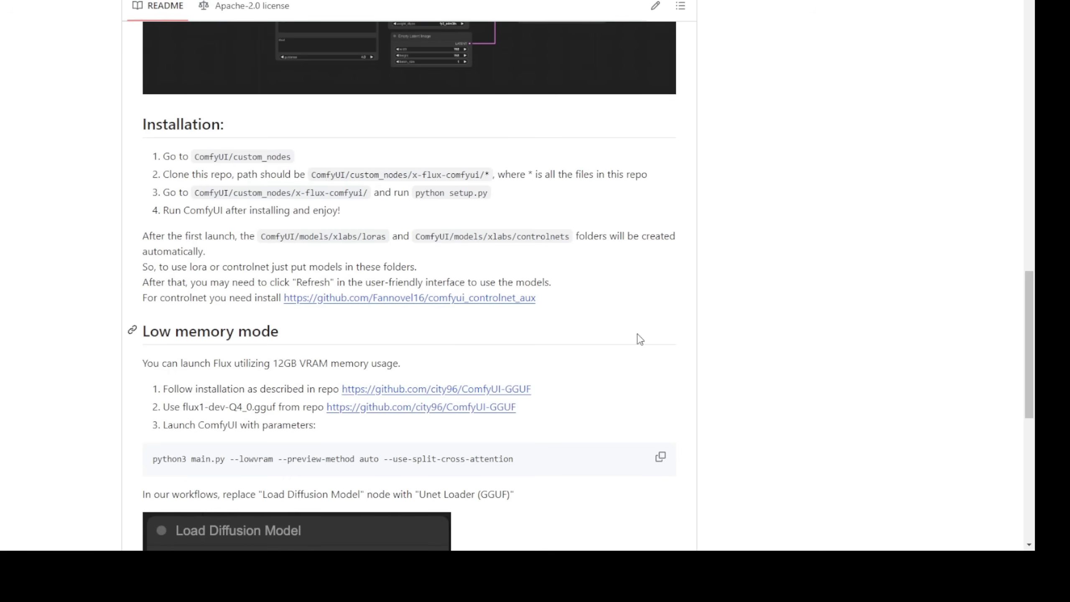
Copy the repository name x-flux-comfyui from GitHub and search for it in ComfyUI's custom nodes manager.
key(Home)
drag(227, 79, 143, 80)
key(ctrl+c)
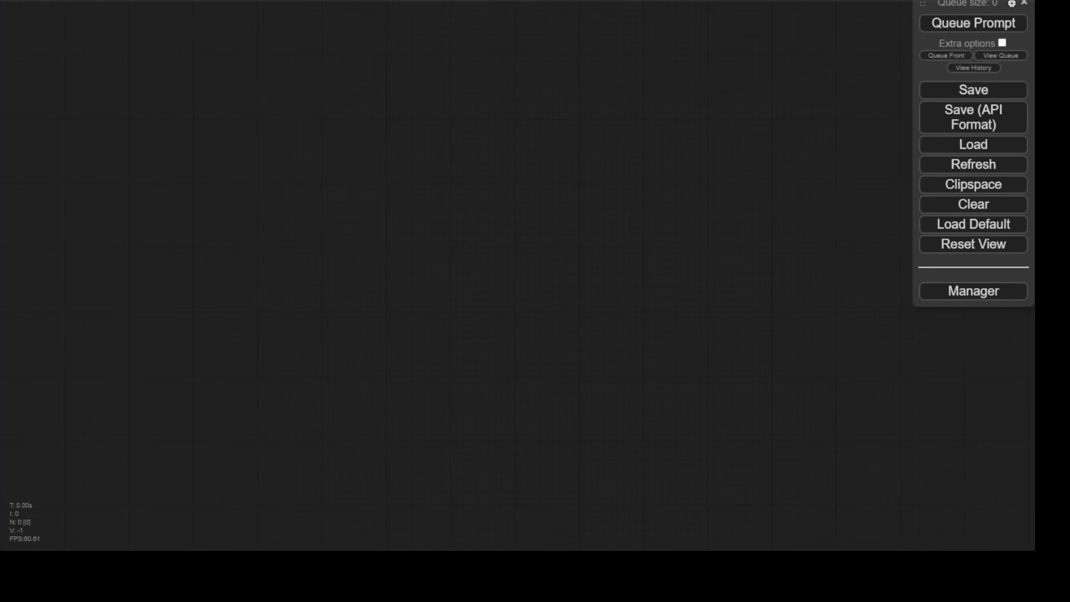
click(999, 302)
click(514, 157)
click(324, 63)
key(ctrl+v)
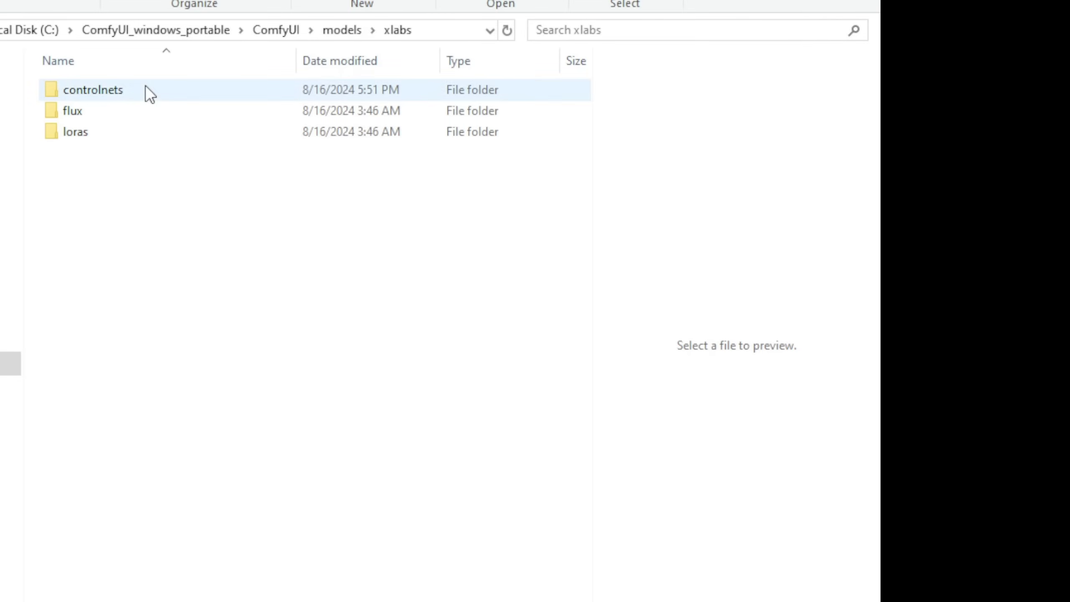
Open the controlnets folder inside models\xlabs in File Explorer.
double_click(129, 98)
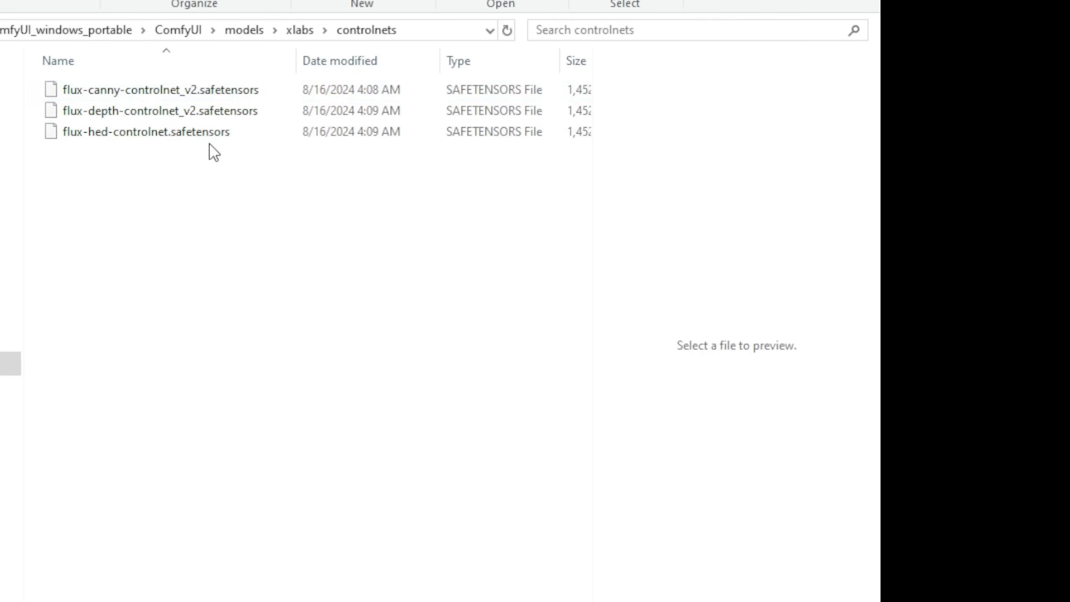
drag(312, 171, 227, 274)
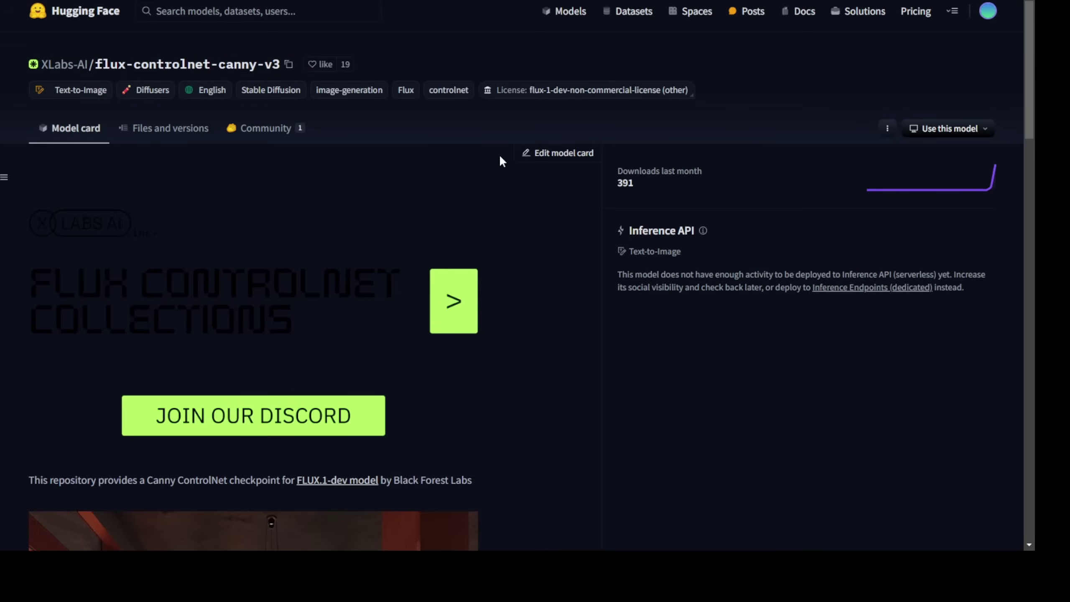
Look through the XLabs-AI canny, hed and depth v3 ControlNet pages on Hugging Face and open the depth model's file list.
scroll(459, 321, down, 12)
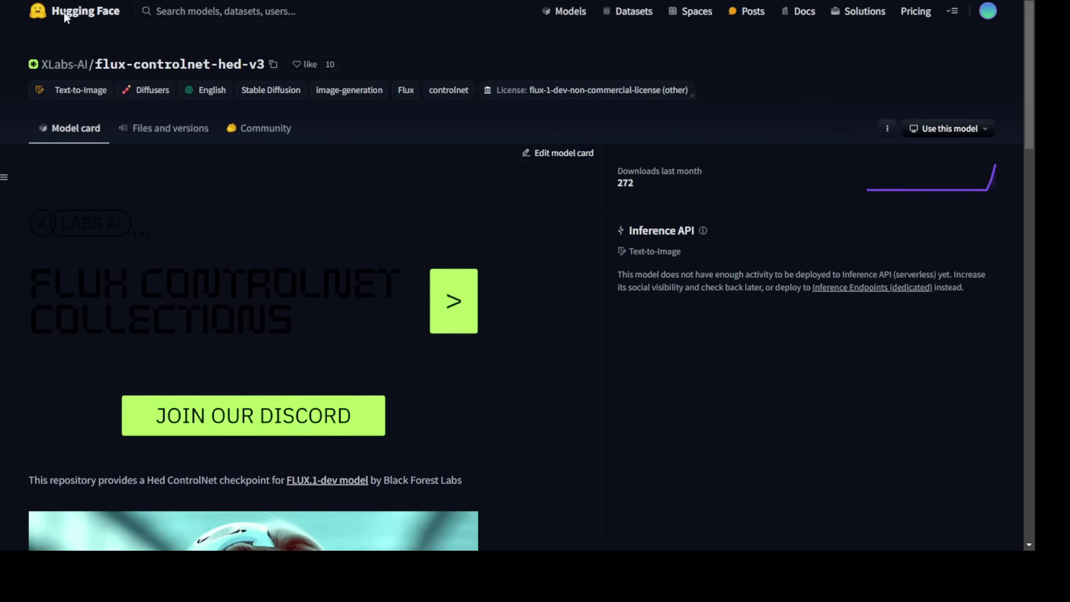
scroll(391, 359, down, 15)
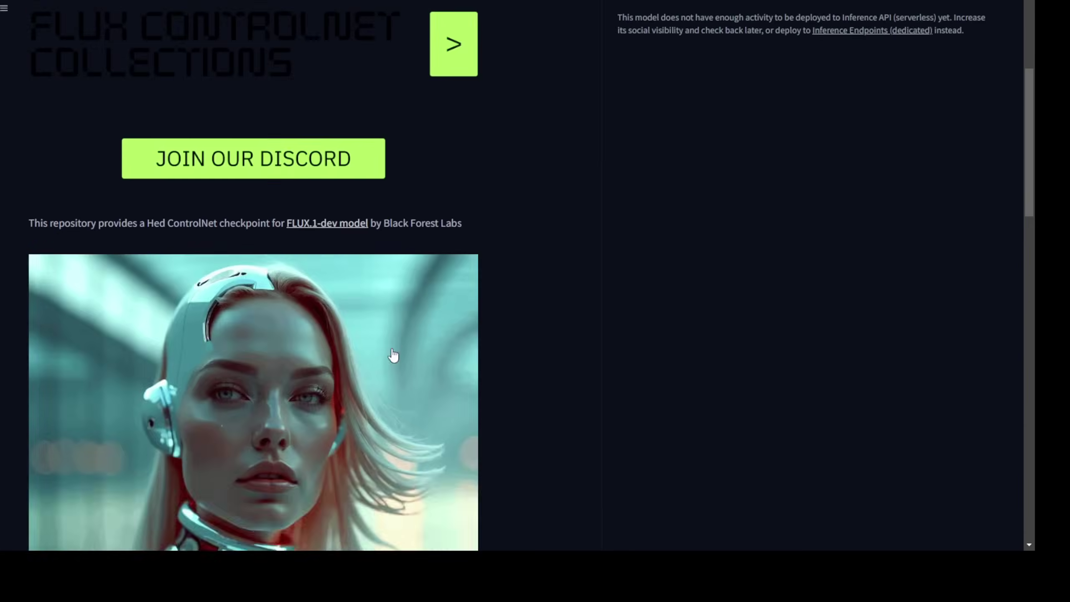
scroll(392, 359, down, 2)
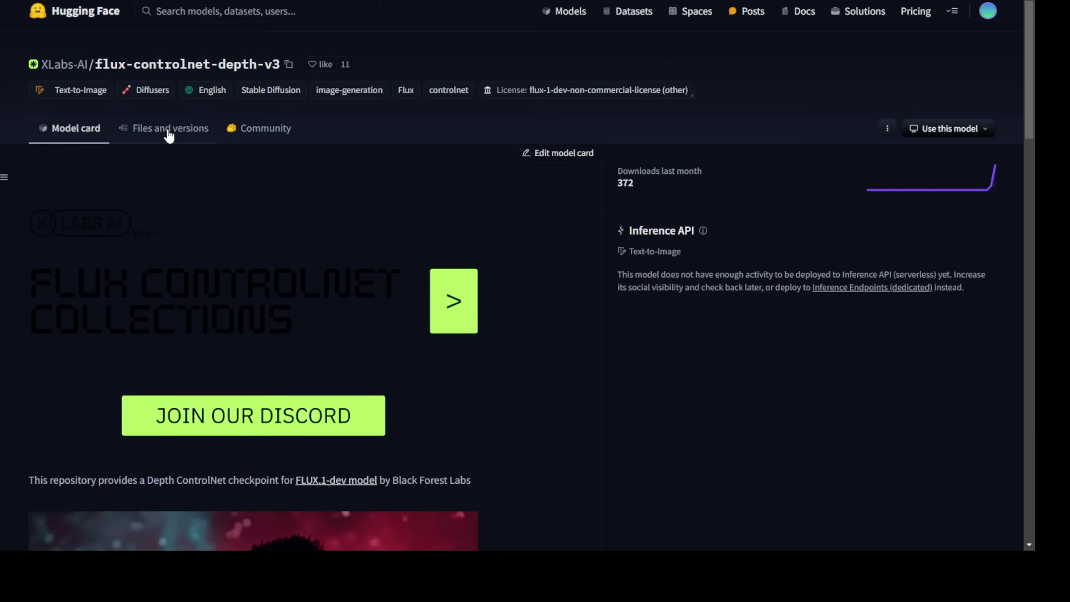
click(167, 136)
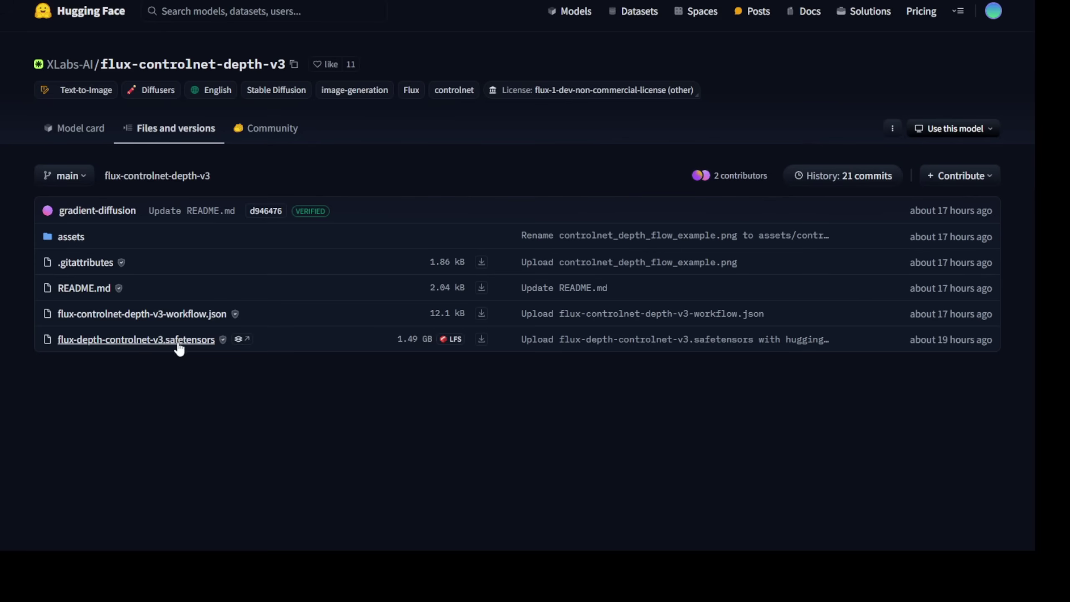
drag(396, 340, 828, 340)
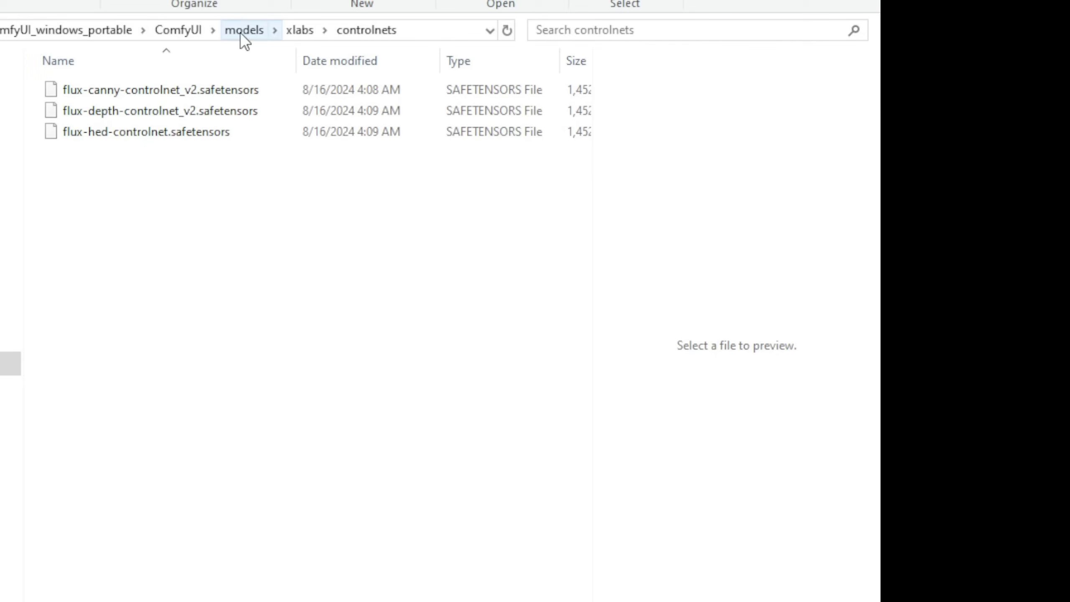
In File Explorer, go up to the models folder, reopen xlabs, and open its controlnets subfolder.
click(242, 32)
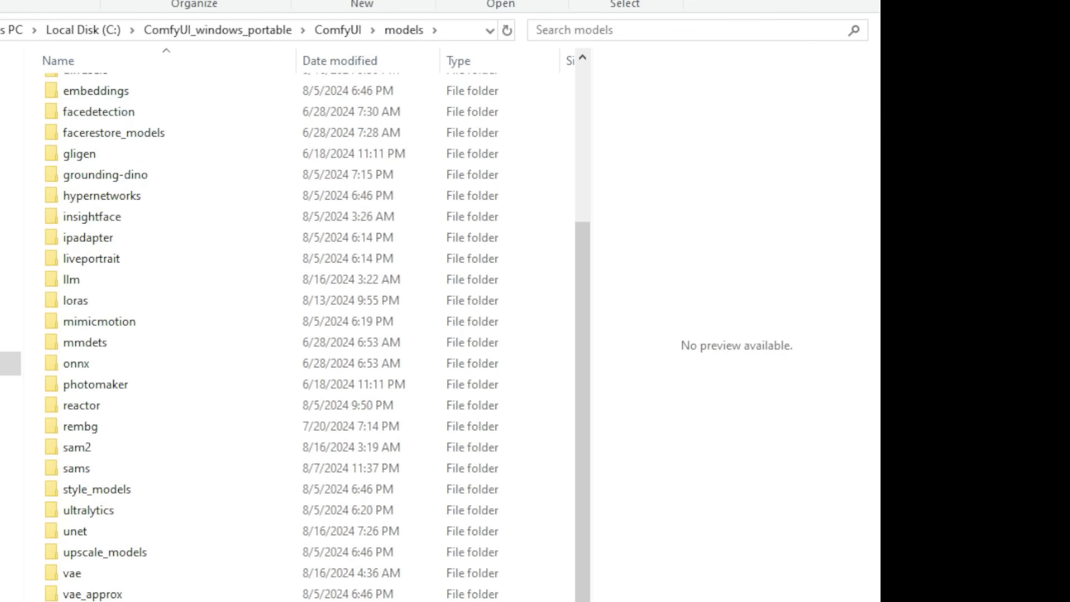
key(Return)
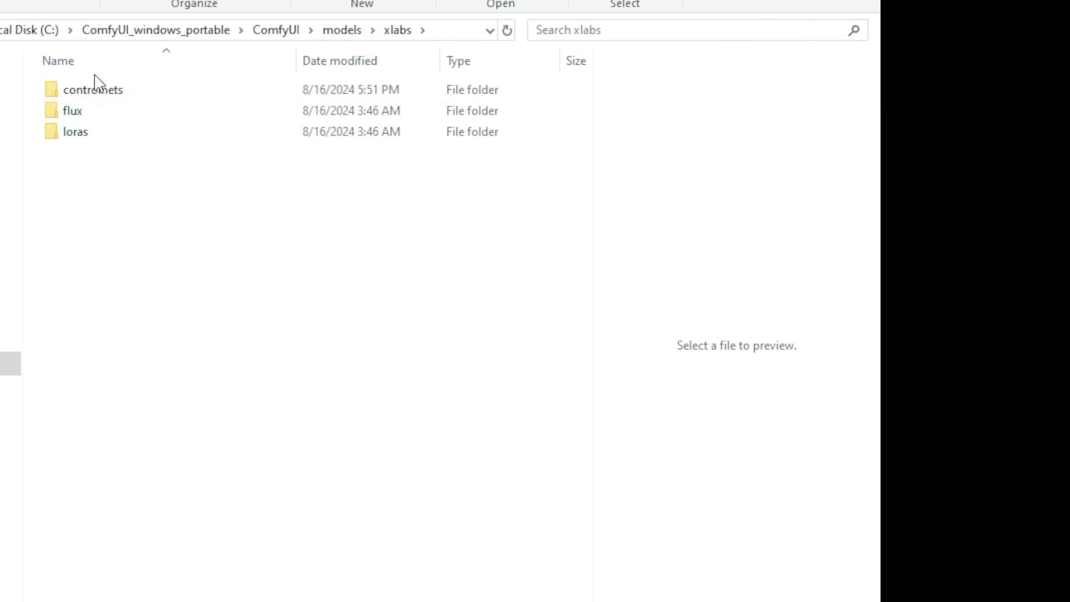
click(97, 94)
click(91, 114)
click(102, 135)
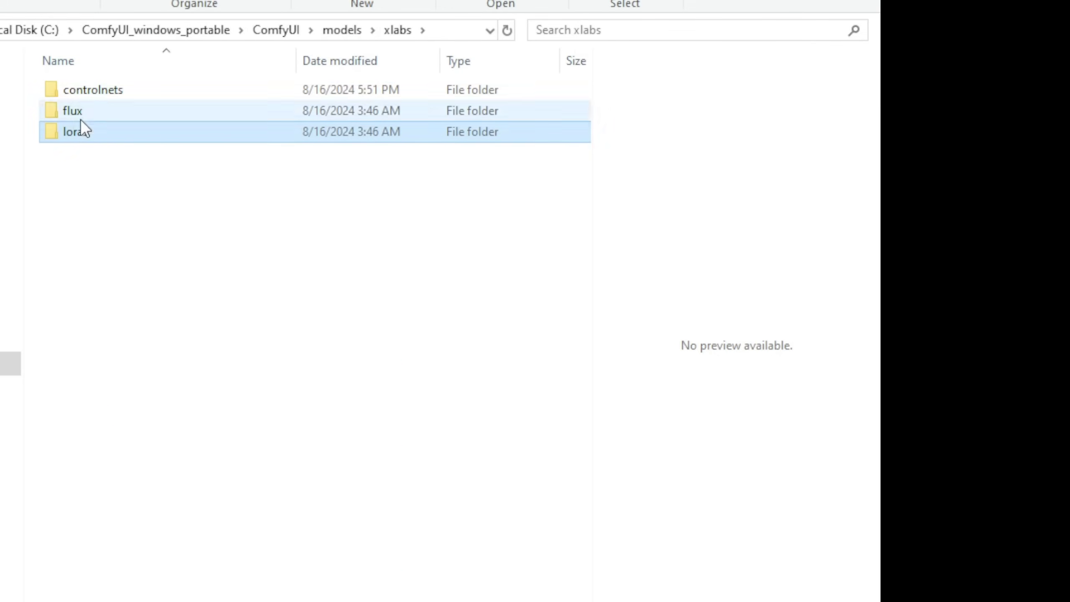
click(126, 94)
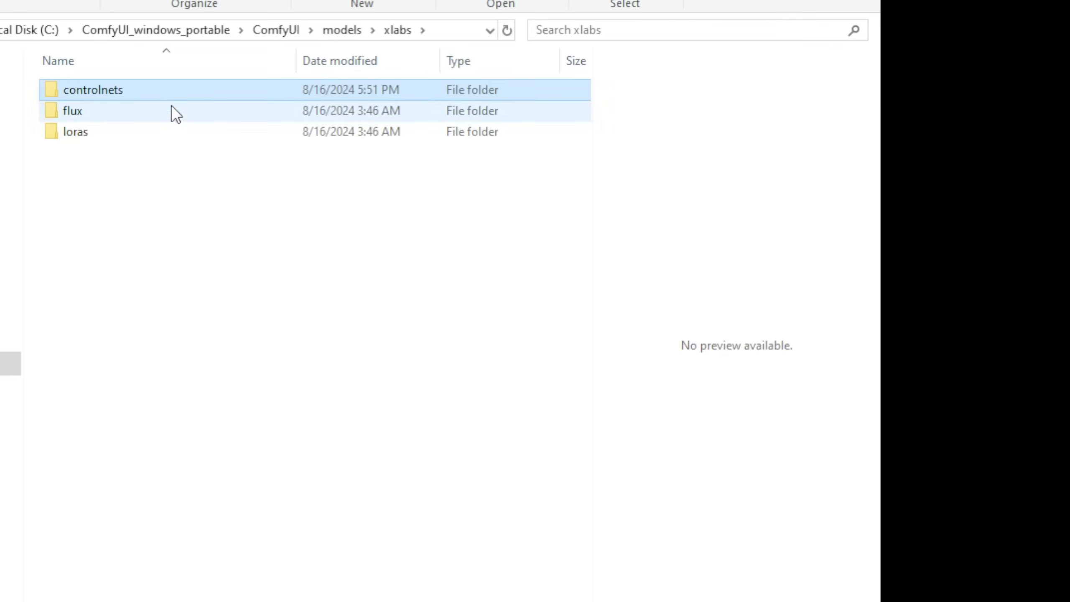
click(131, 97)
double_click(199, 97)
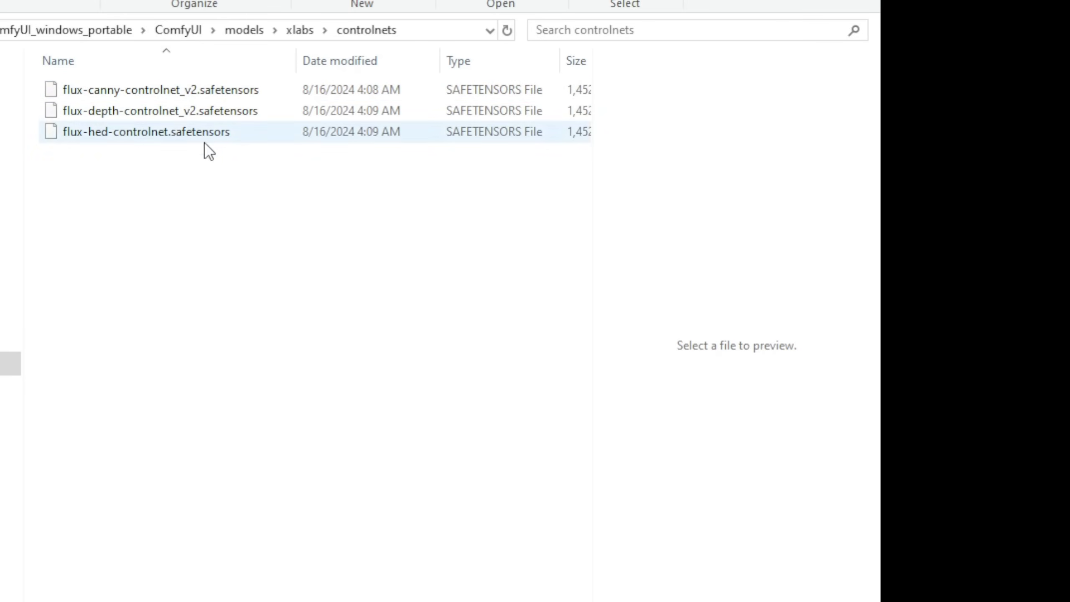
Select the three ControlNet files in the folder and reveal the folder's full path.
drag(214, 184, 95, 57)
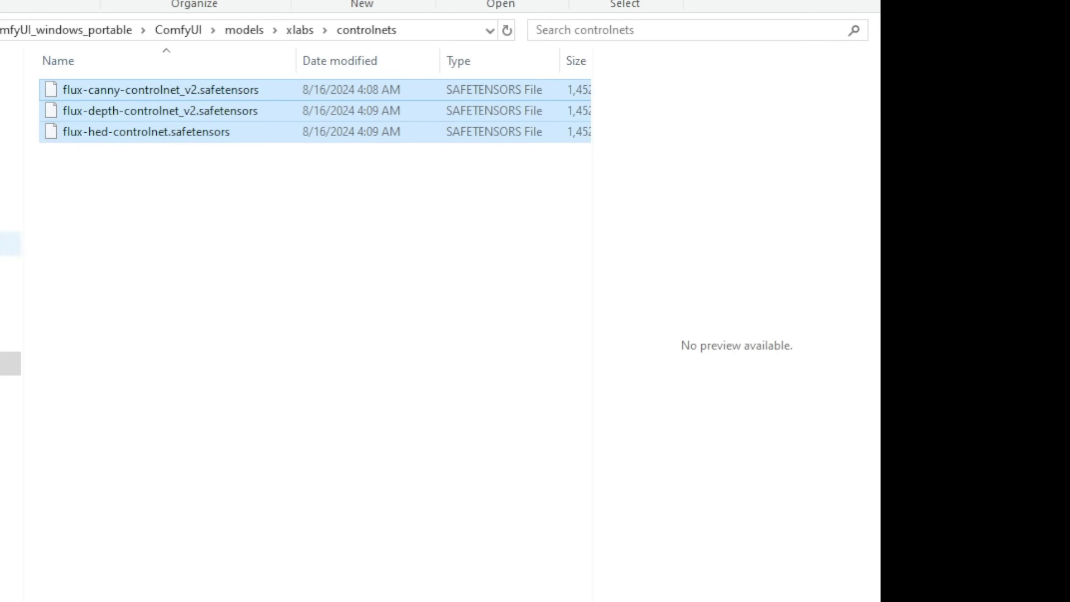
click(425, 32)
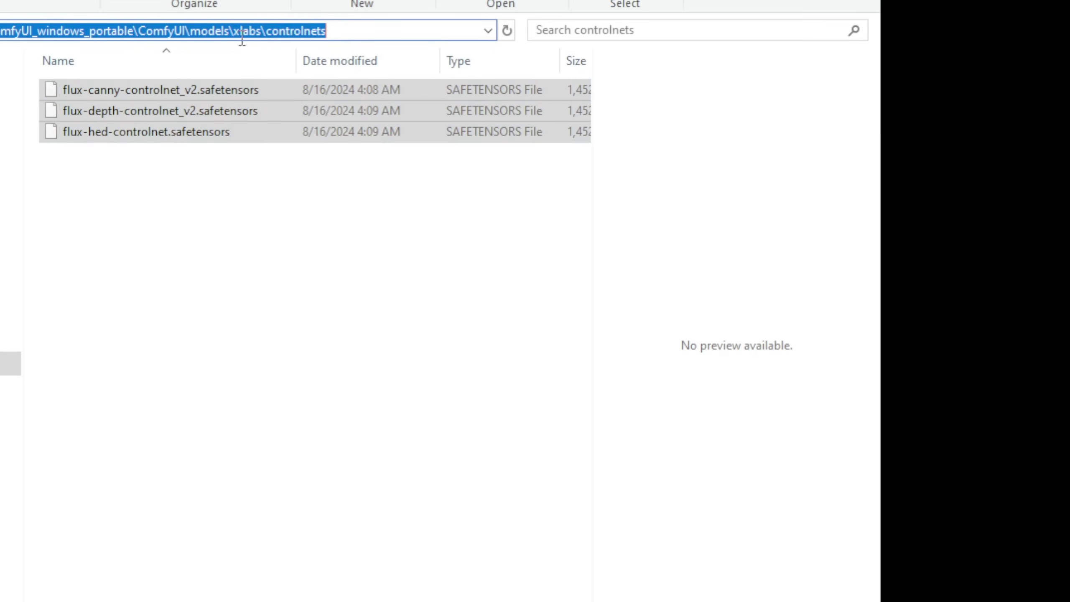
click(272, 228)
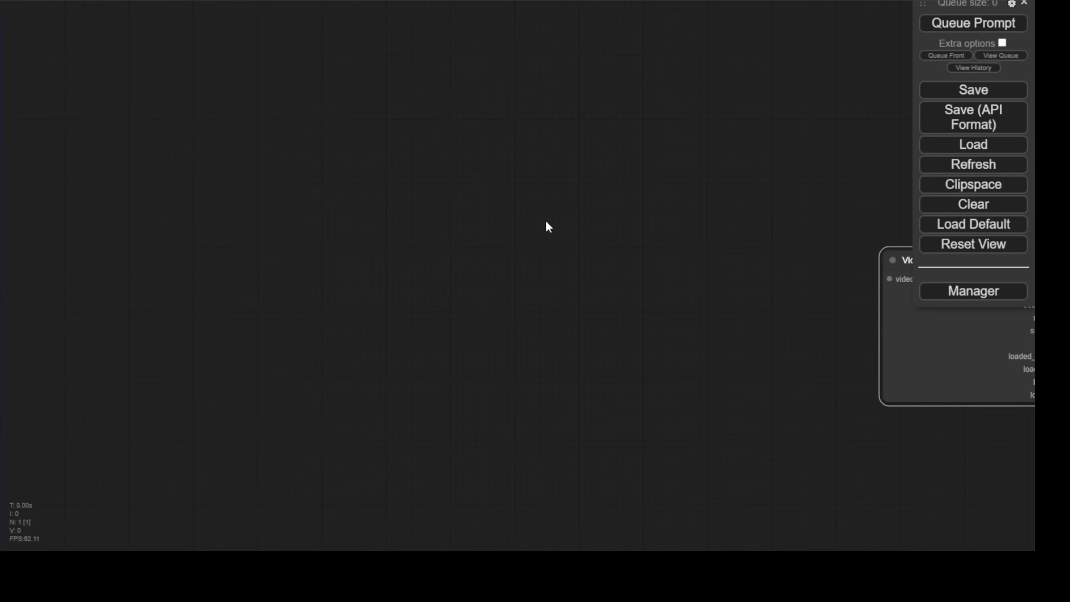
Clear the current ComfyUI workflow from the canvas.
click(546, 222)
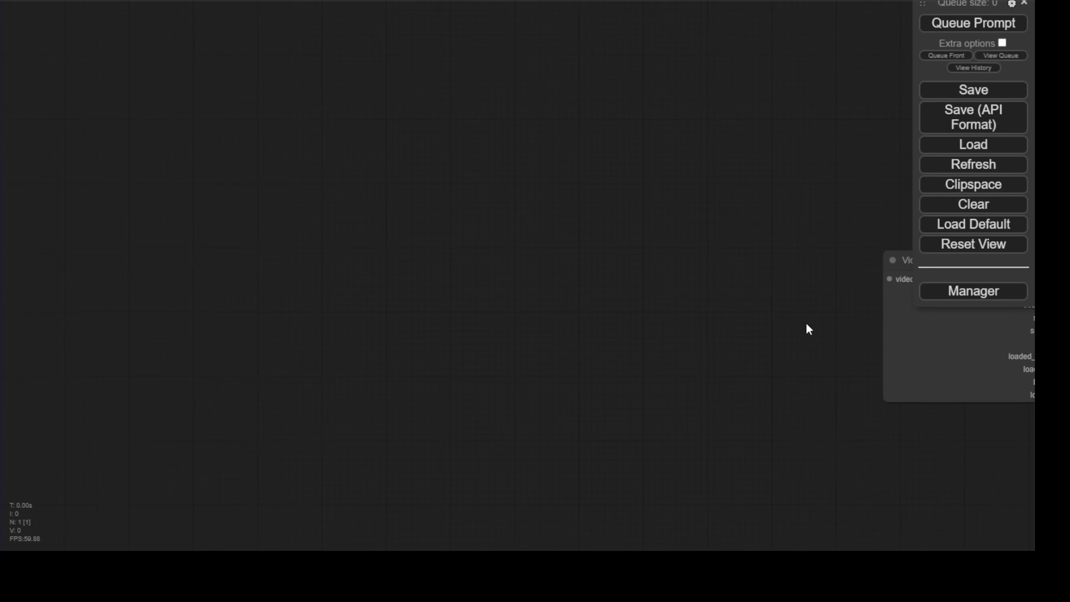
click(962, 210)
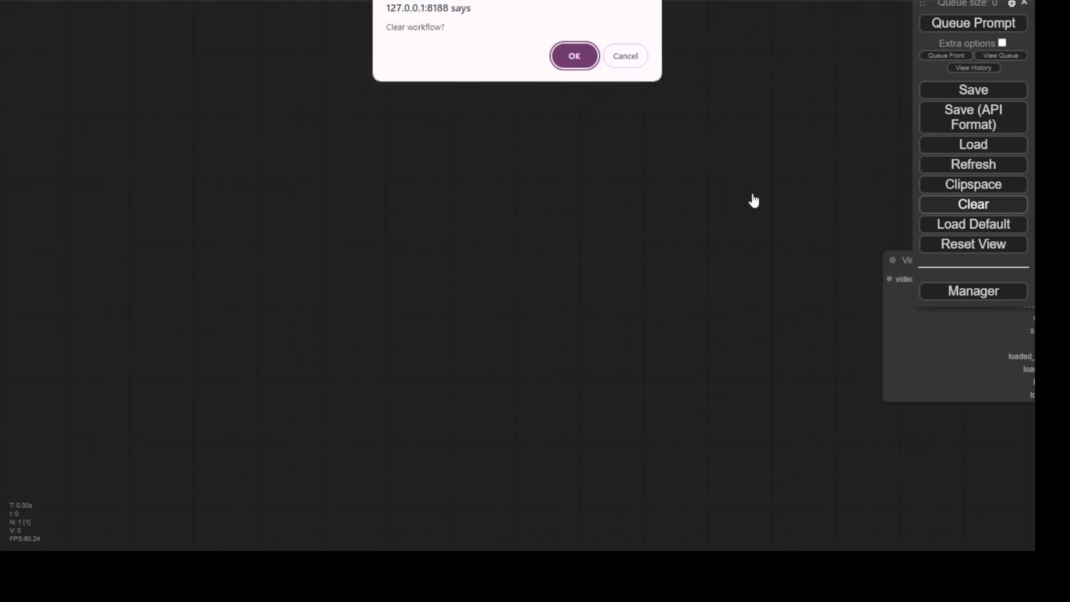
click(571, 55)
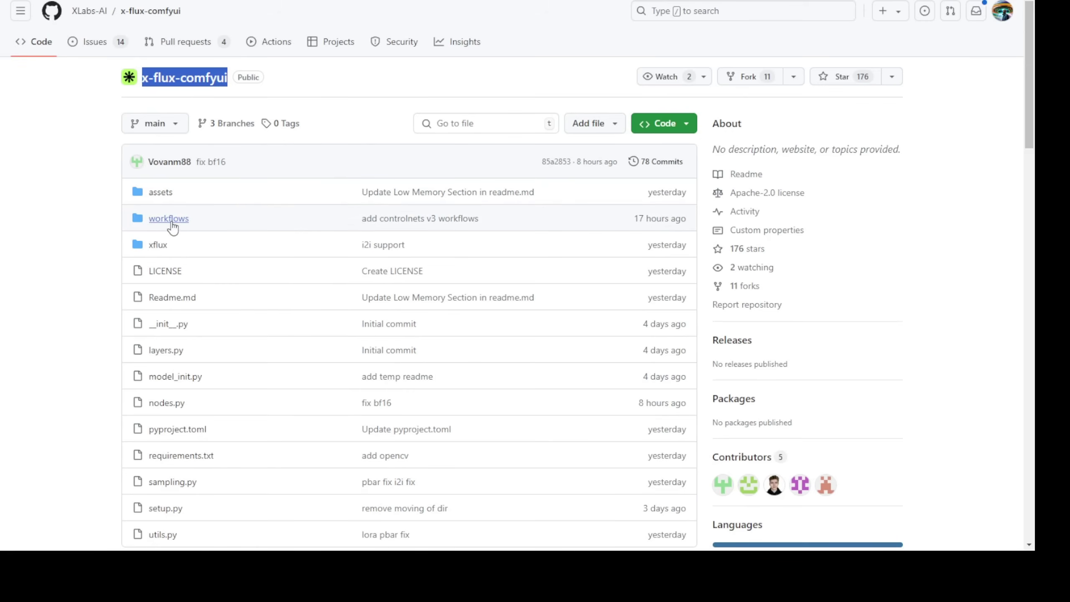
Open the workflows folder of the x-flux-comfyui repository on GitHub and highlight the v3 ControlNet workflow files.
click(171, 222)
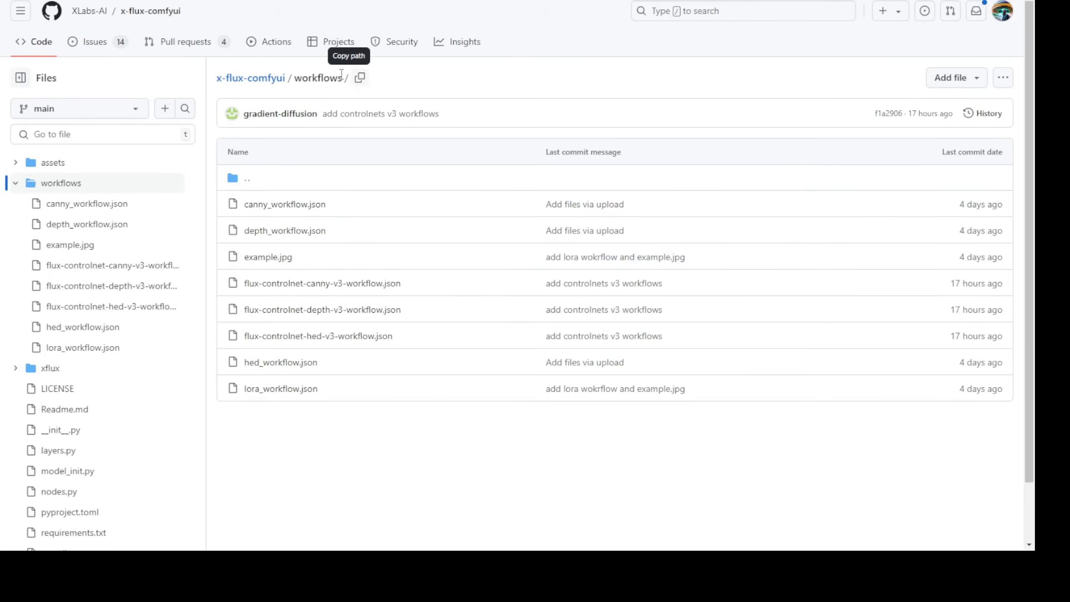
double_click(301, 82)
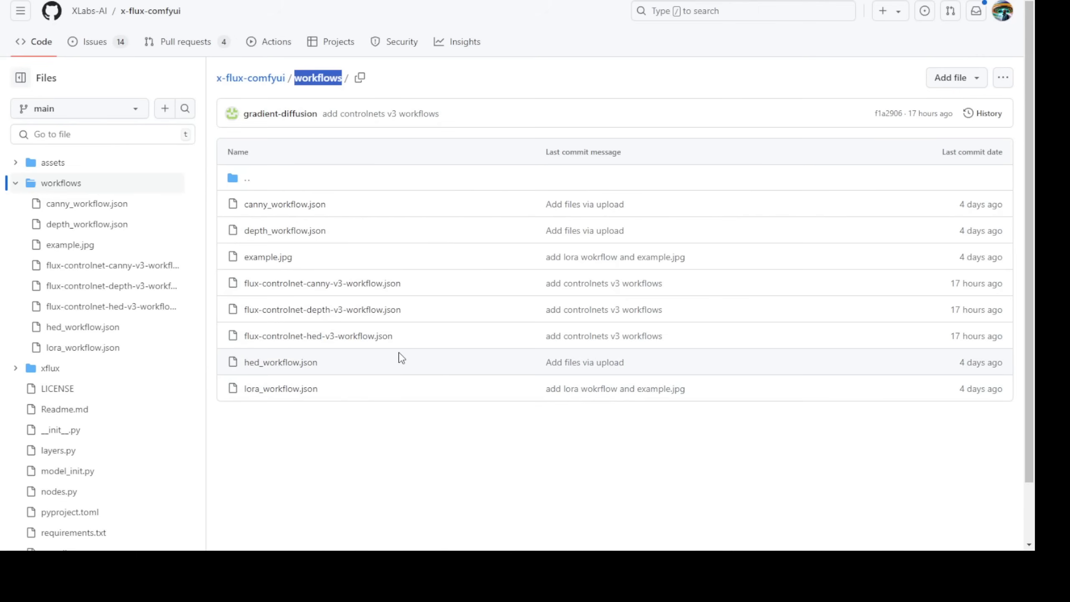
drag(402, 343, 257, 312)
drag(247, 295, 341, 289)
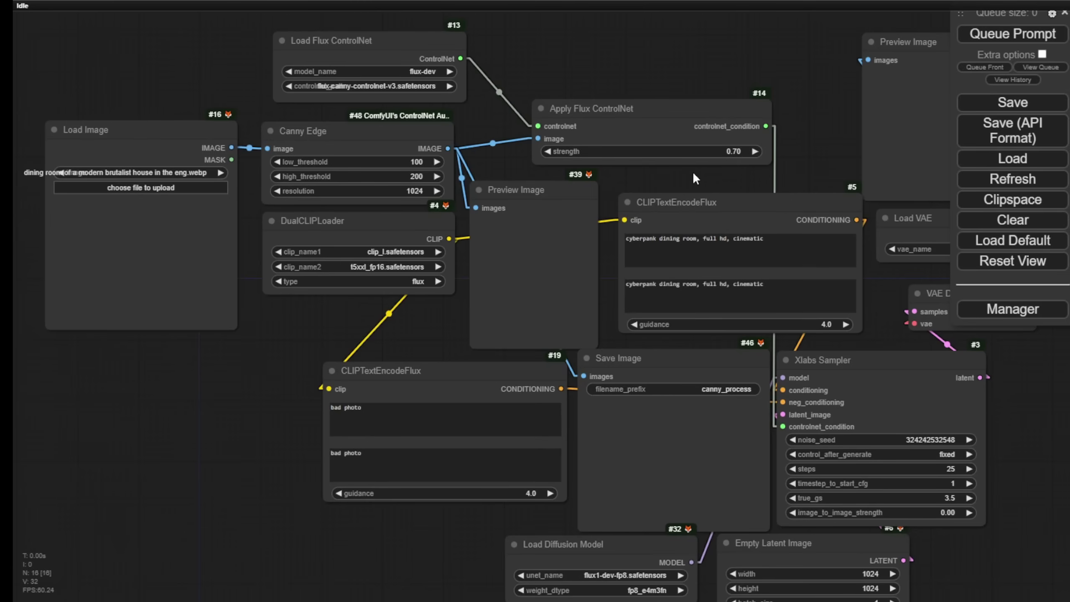
Examine the node layout of the canny v3 workflow in ComfyUI, including the Canny Edge node's settings.
scroll(200, 485, down, 4)
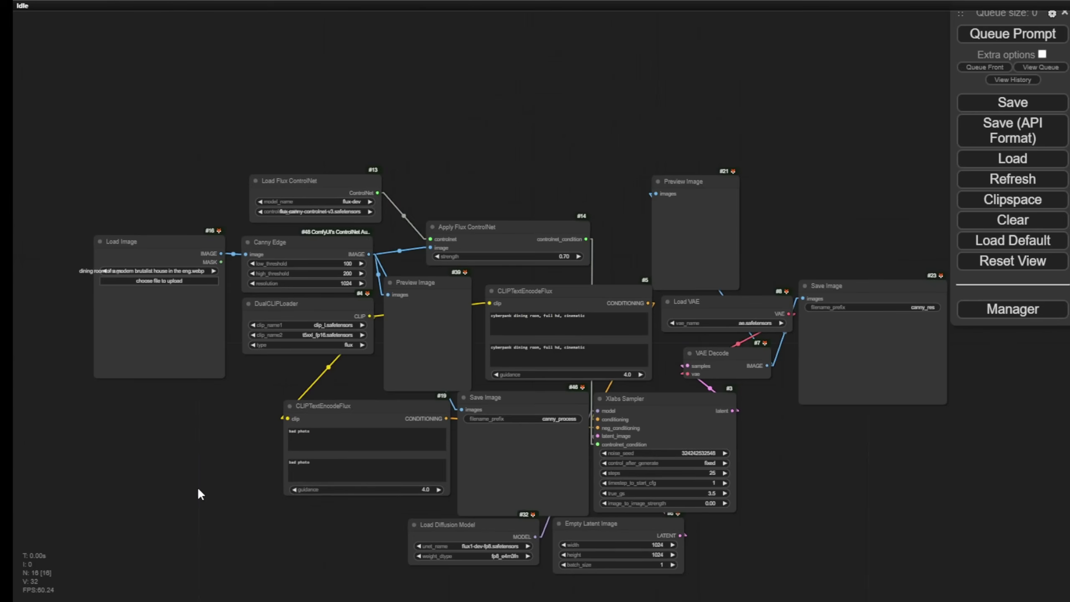
drag(211, 484, 213, 383)
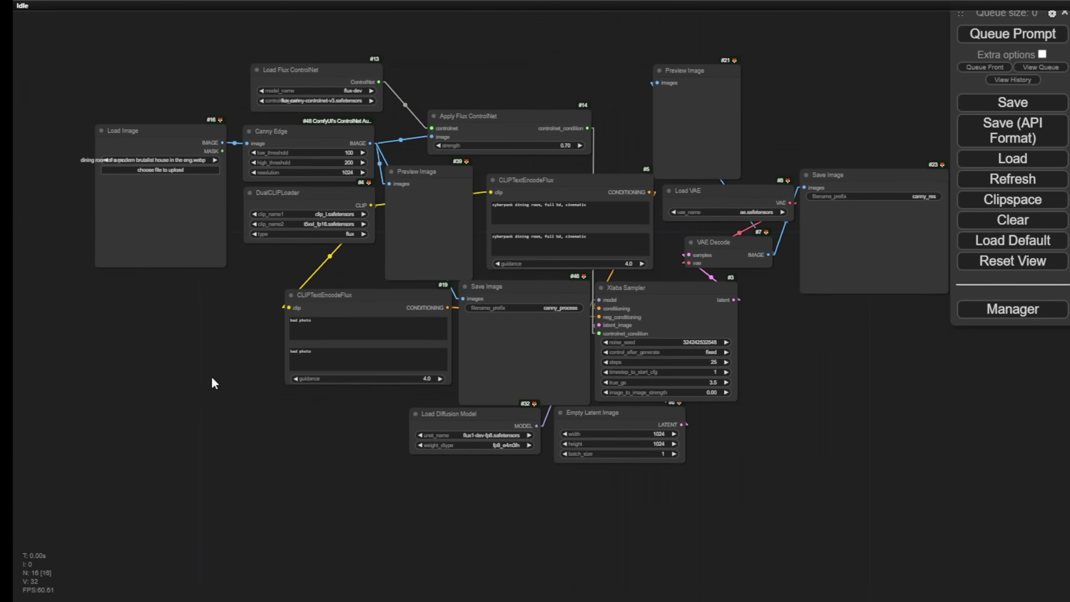
scroll(235, 348, up, 3)
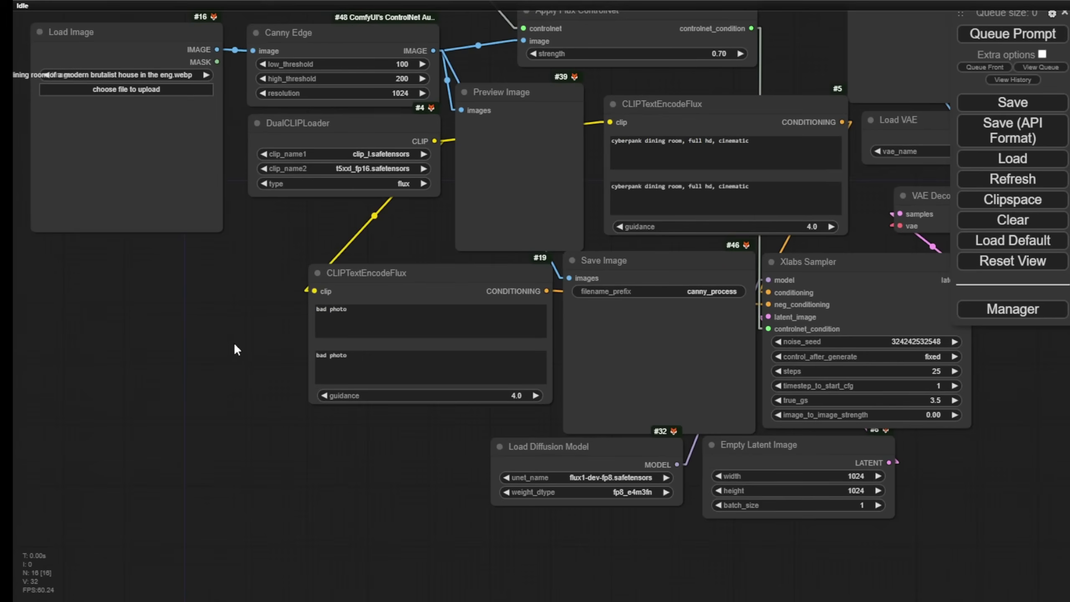
drag(235, 348, 312, 485)
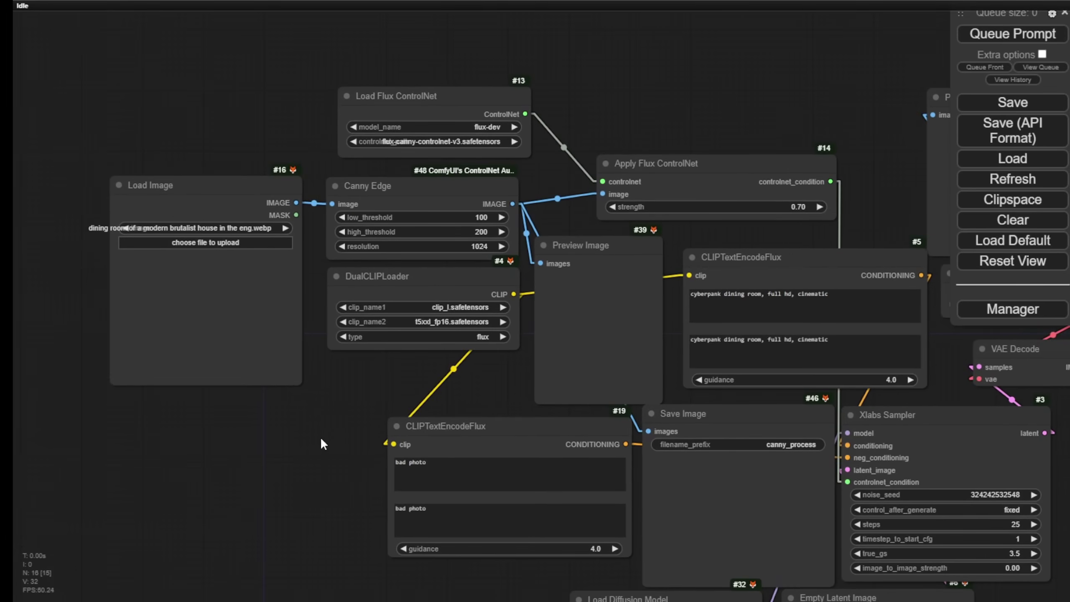
scroll(330, 199, up, 3)
click(296, 199)
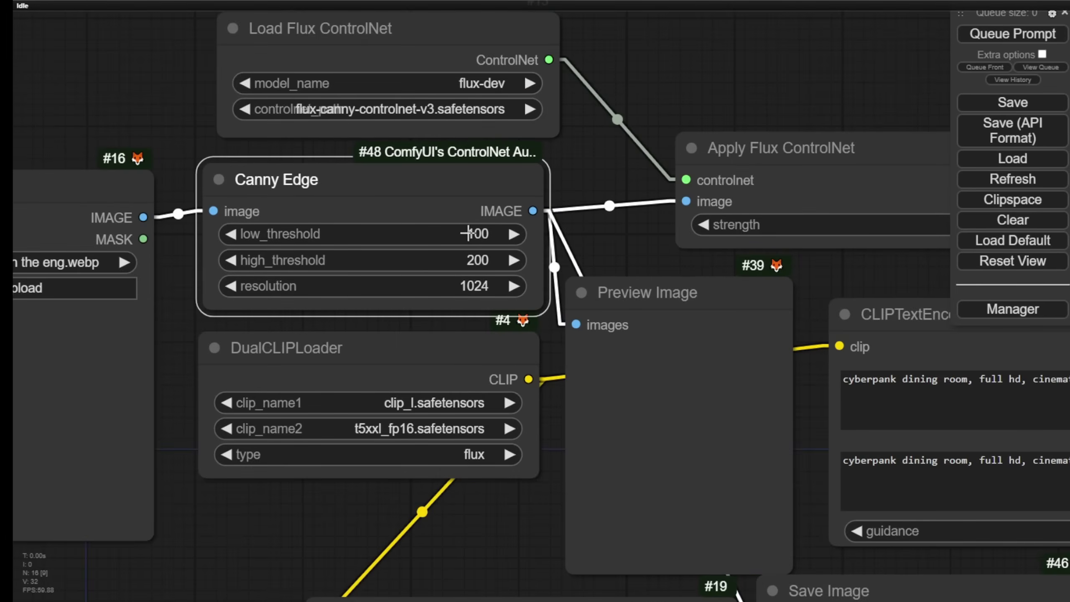
Set clip_name2 in the DualCLIPLoader node to t5xxl_fp8_e4m3fn.safetensors.
drag(475, 168, 611, 77)
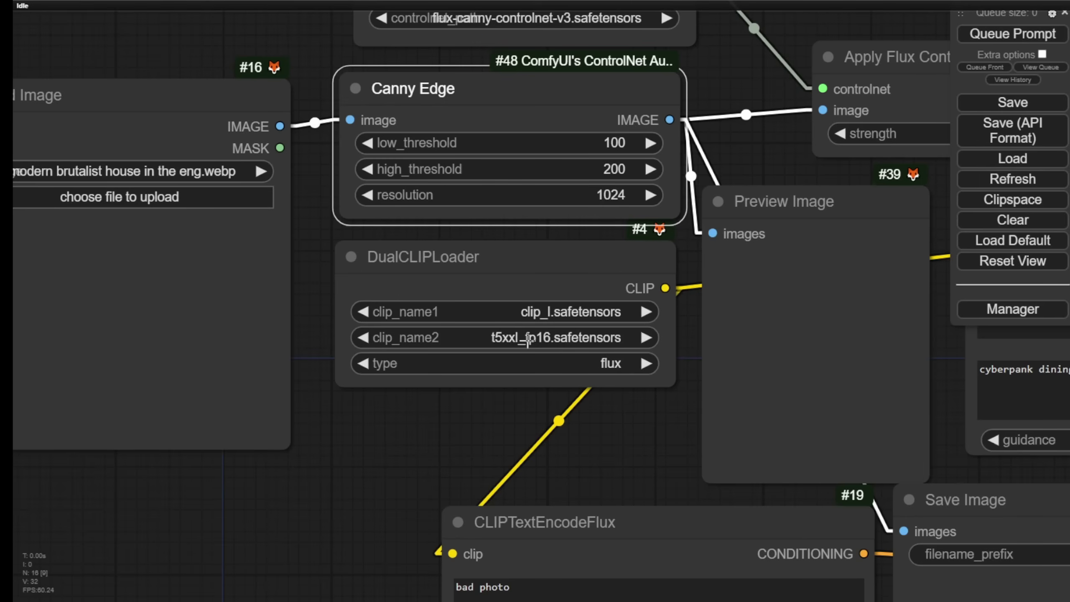
click(528, 339)
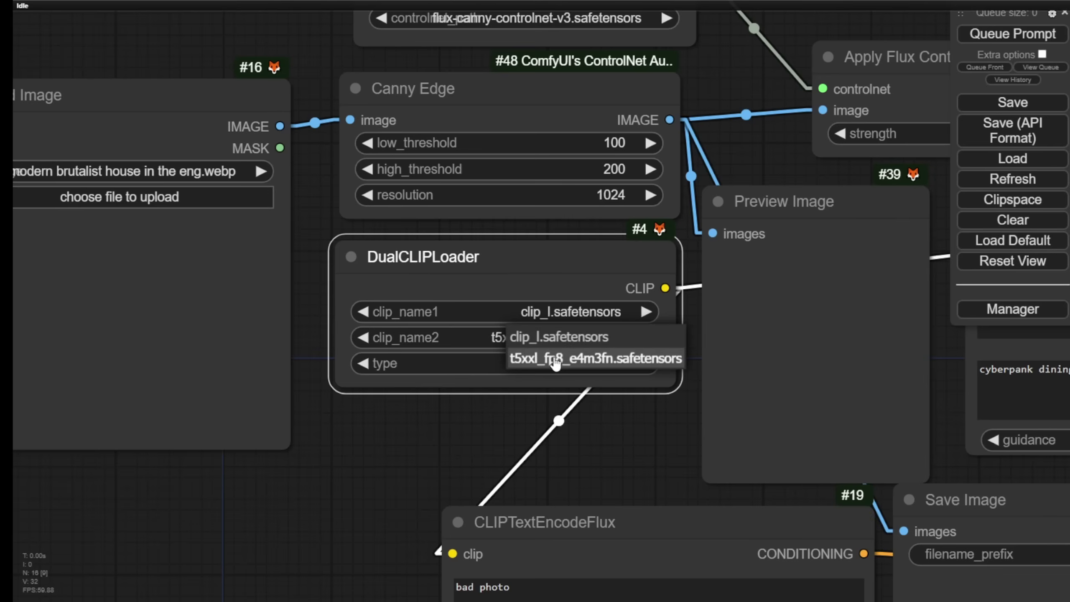
click(583, 360)
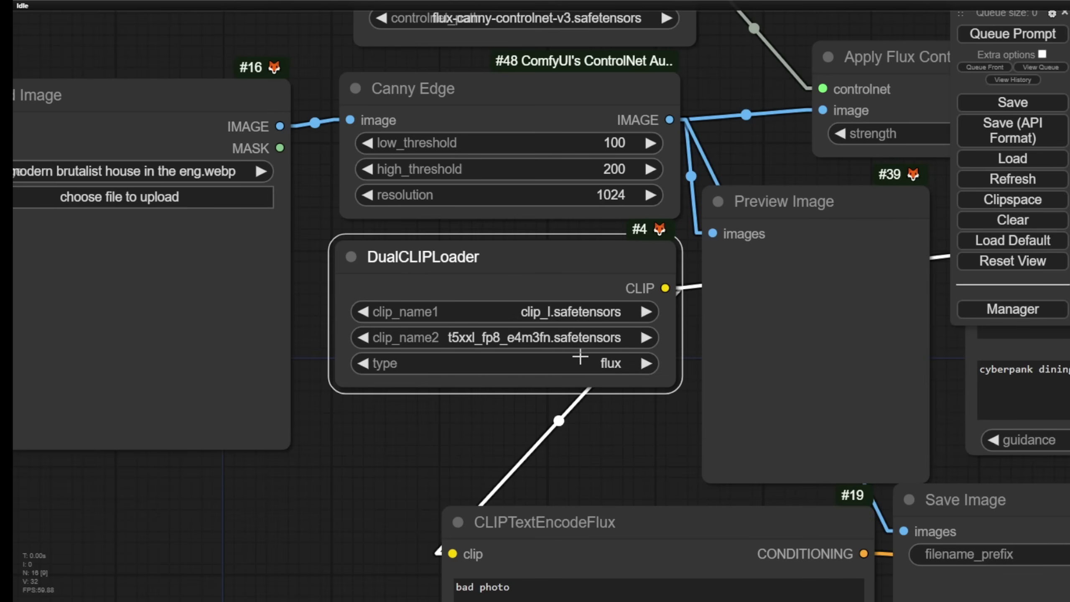
click(640, 434)
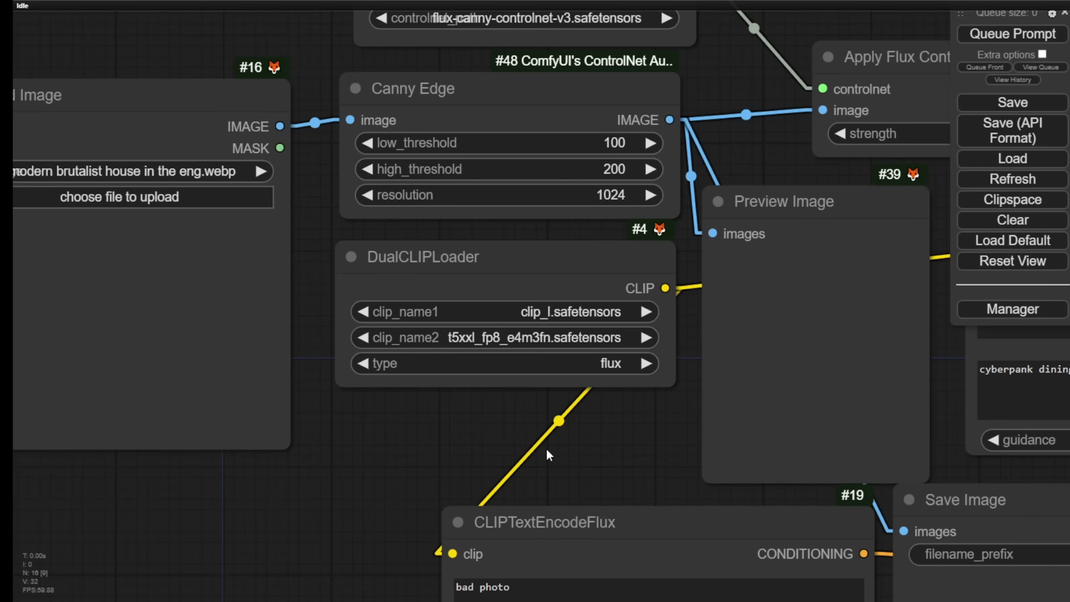
Move the Load Flux ControlNet node higher above the Canny Edge node and widen it to fit its full controlnet_path value.
scroll(546, 449, down, 6)
drag(577, 438, 356, 312)
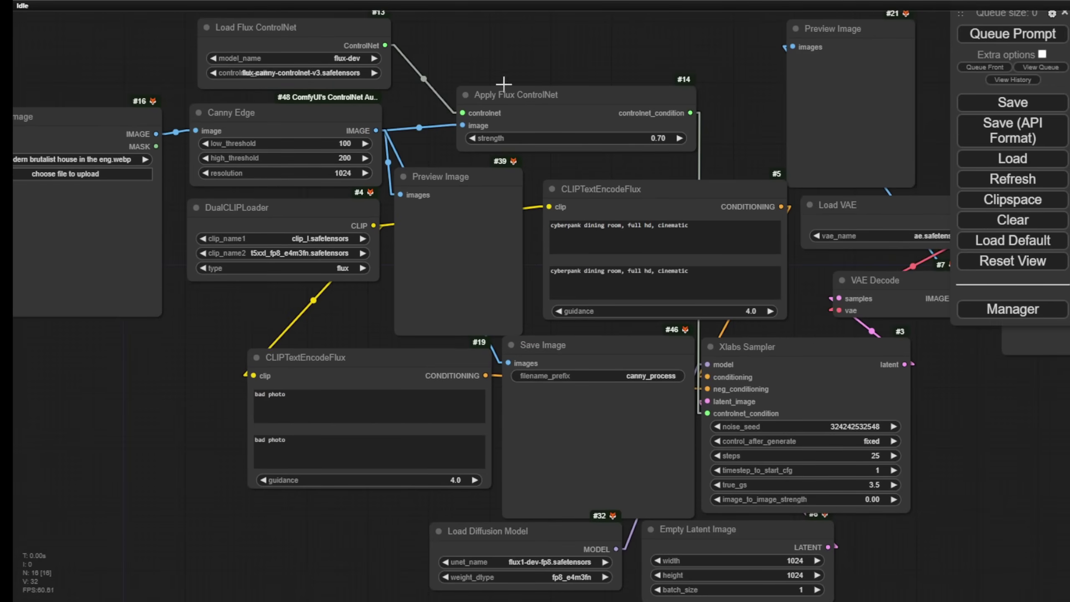
drag(510, 30, 611, 59)
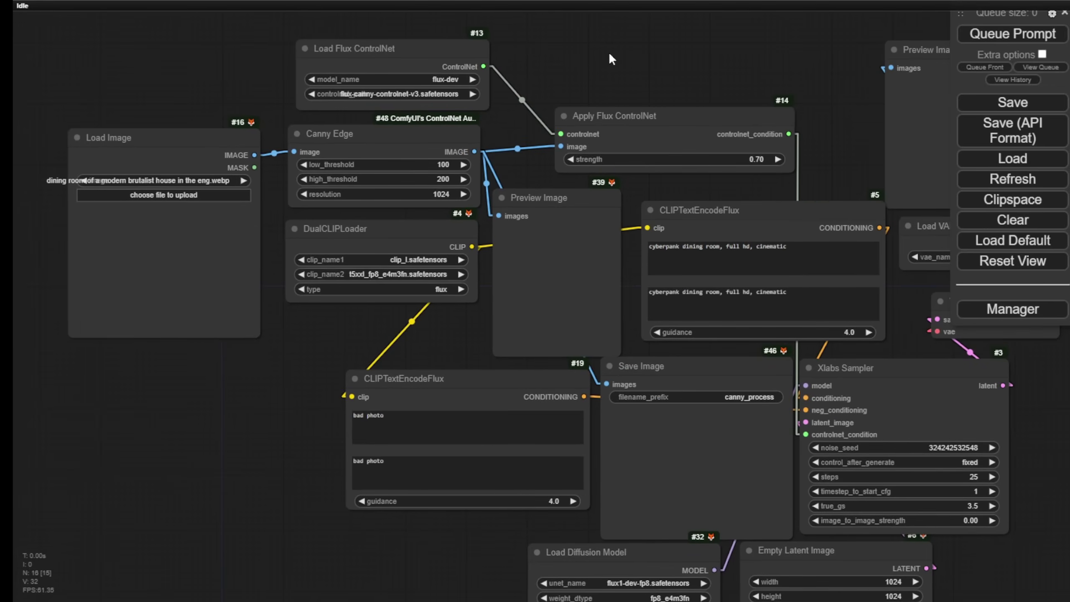
scroll(577, 63, up, 2)
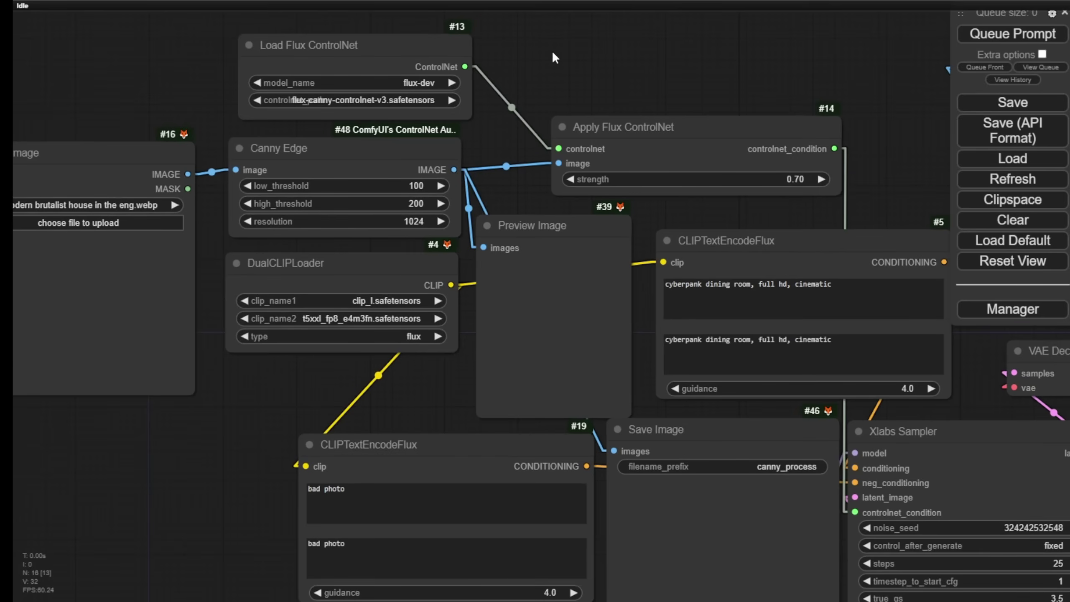
drag(576, 50, 727, 144)
scroll(584, 192, up, 3)
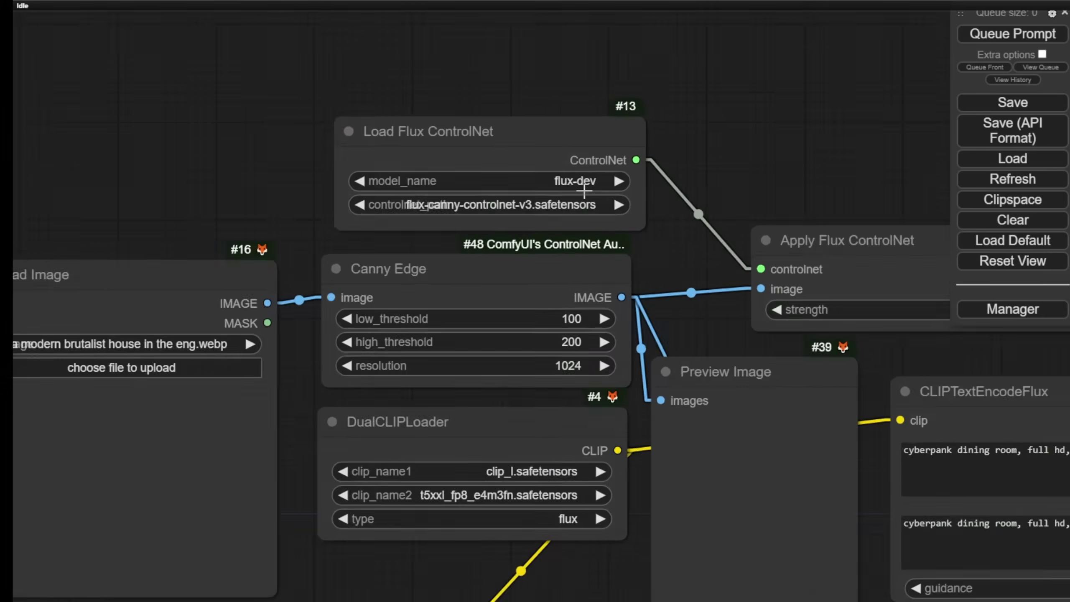
scroll(584, 192, up, 4)
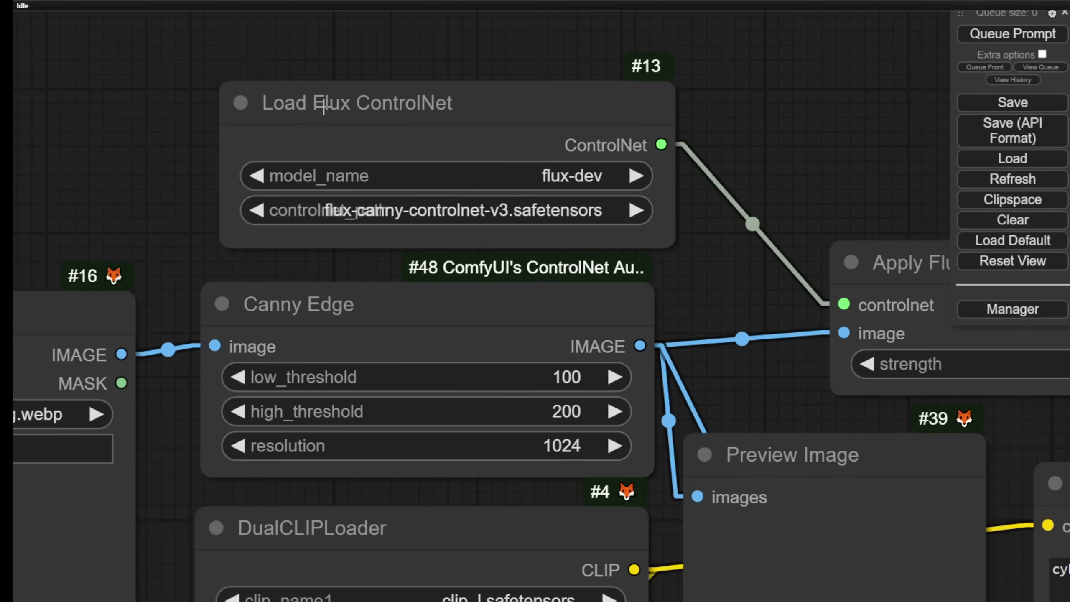
drag(426, 108, 418, 56)
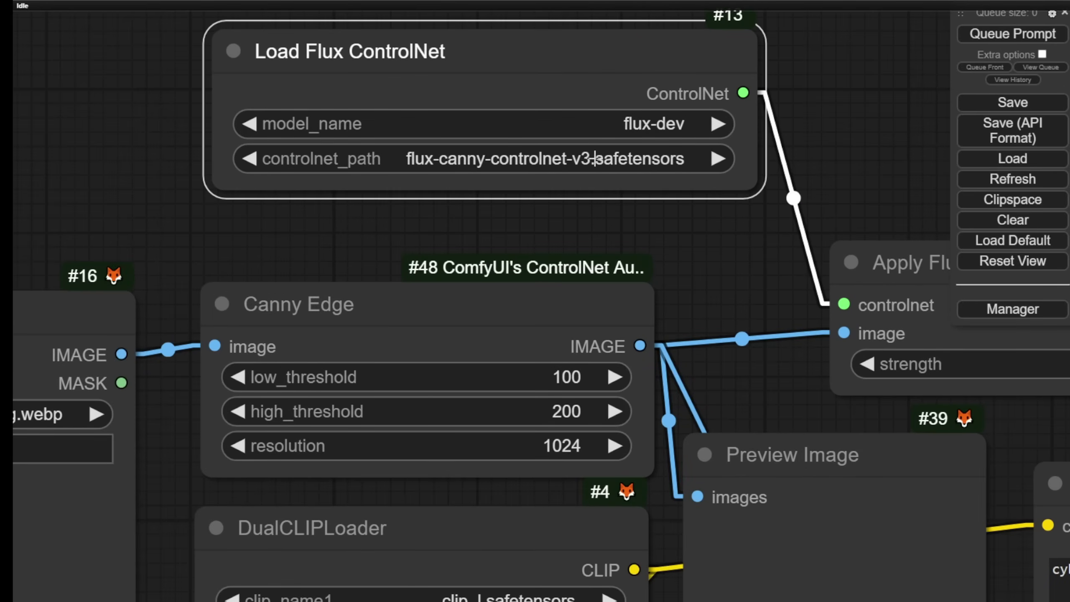
Shift the Apply Flux ControlNet node and the "cyberpank dining room" CLIPTextEncodeFlux node slightly to the left on the canvas.
drag(689, 236, 141, 155)
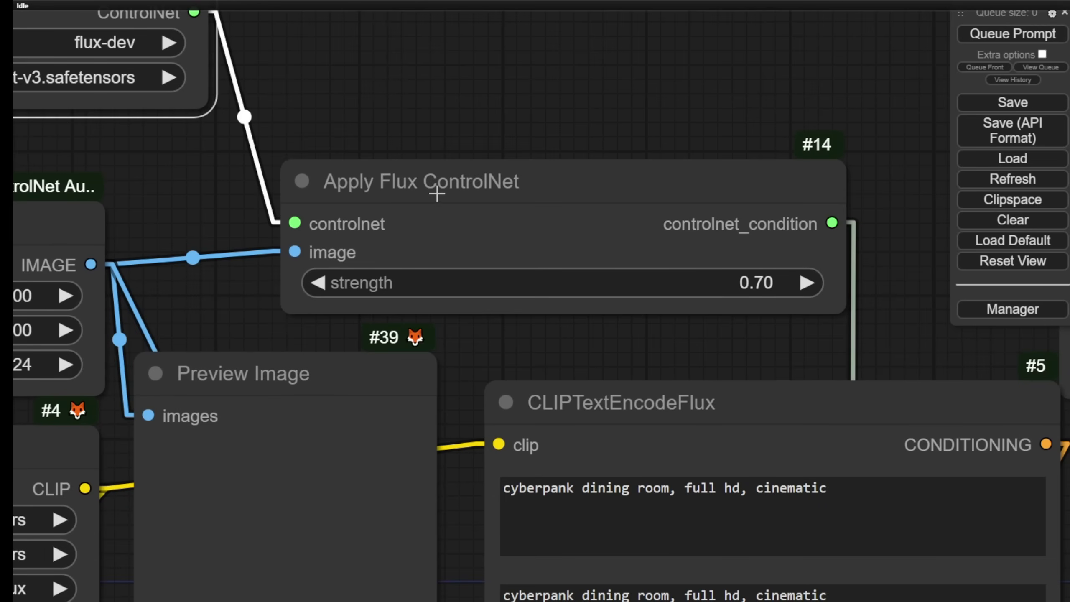
mouse_move(564, 182)
mouse_down()
mouse_move(545, 143)
mouse_move(557, 182)
mouse_up()
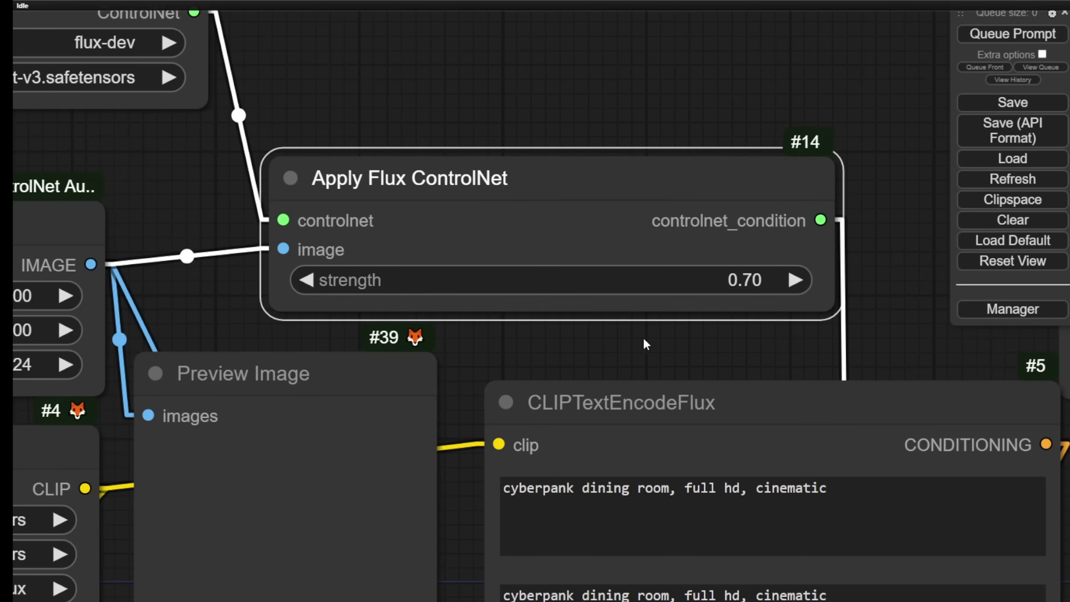
drag(633, 352, 569, 180)
scroll(508, 199, down, 2)
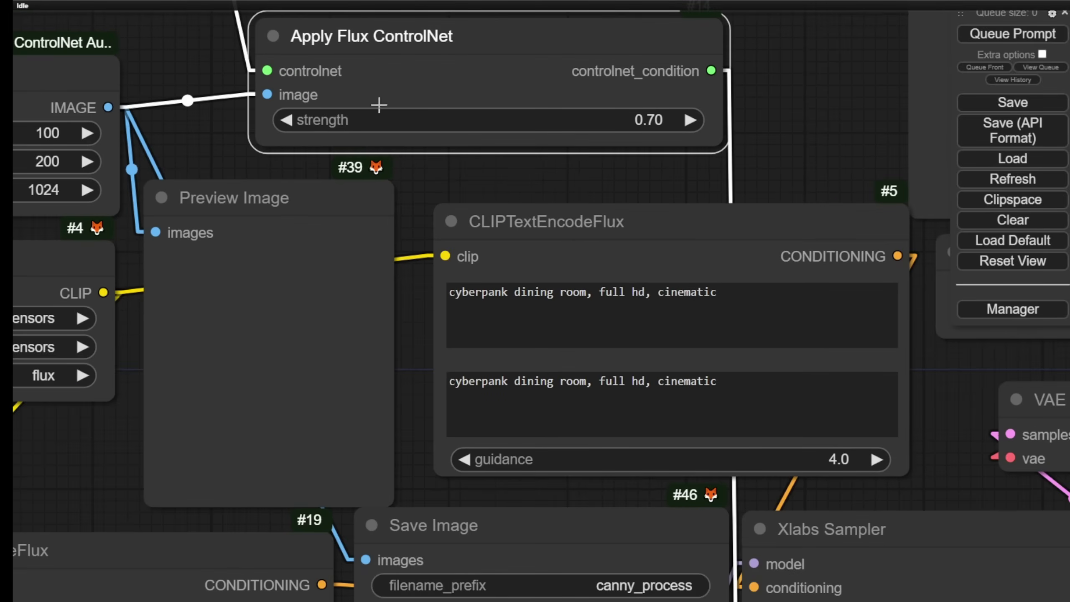
drag(526, 181, 380, 78)
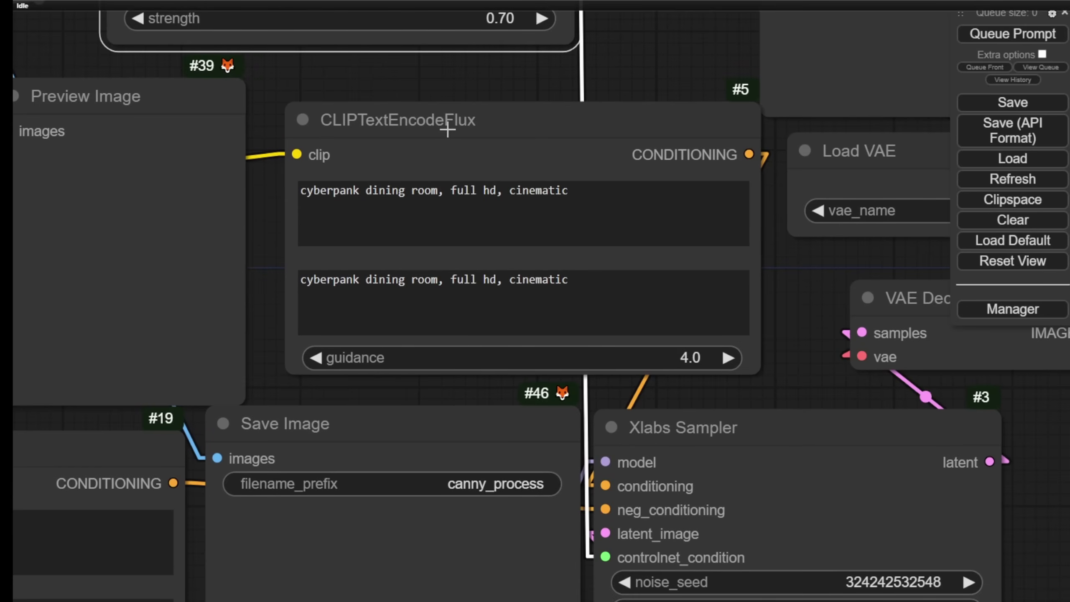
mouse_move(521, 134)
mouse_down()
mouse_move(465, 115)
mouse_move(499, 103)
mouse_move(527, 120)
mouse_move(517, 127)
mouse_up()
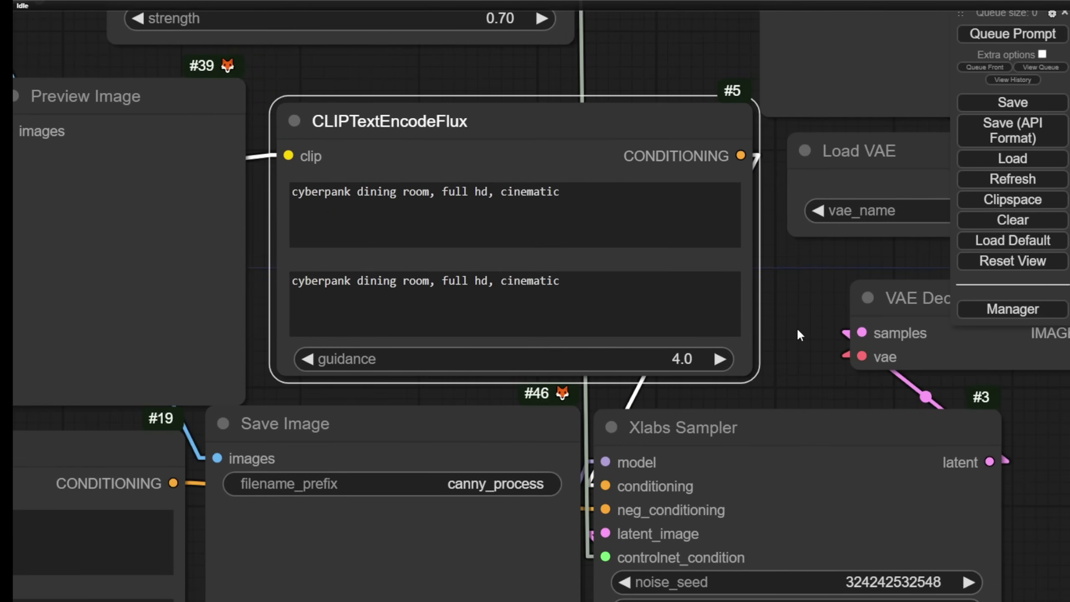
Review the "bad photo" CLIPTextEncodeFlux node and delete the overlapping Save Image node with the canny_process prefix.
scroll(263, 263, down, 7)
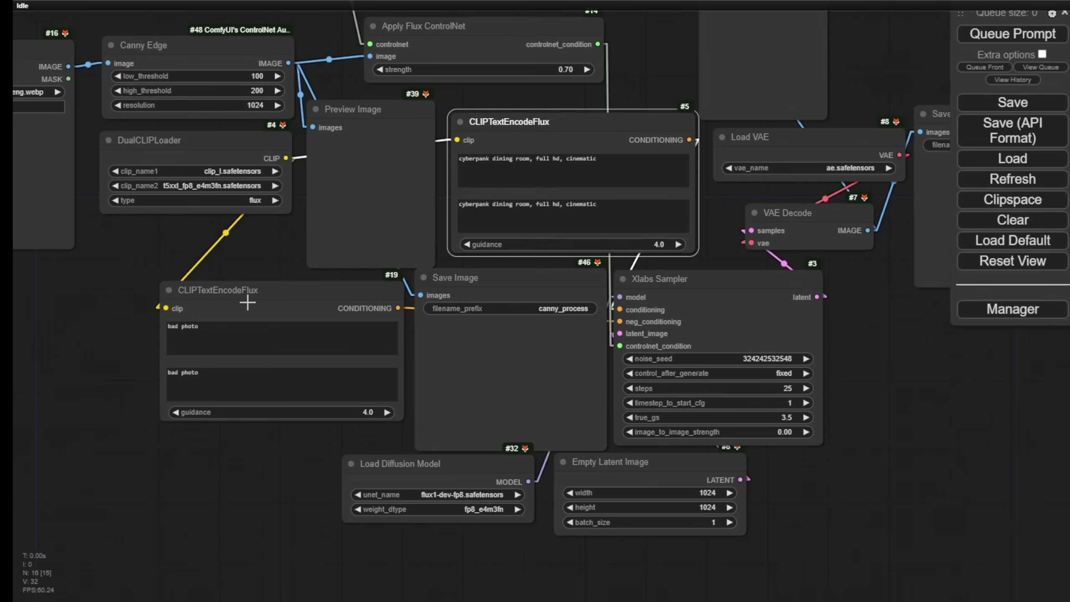
scroll(246, 303, up, 8)
drag(234, 214, 303, 173)
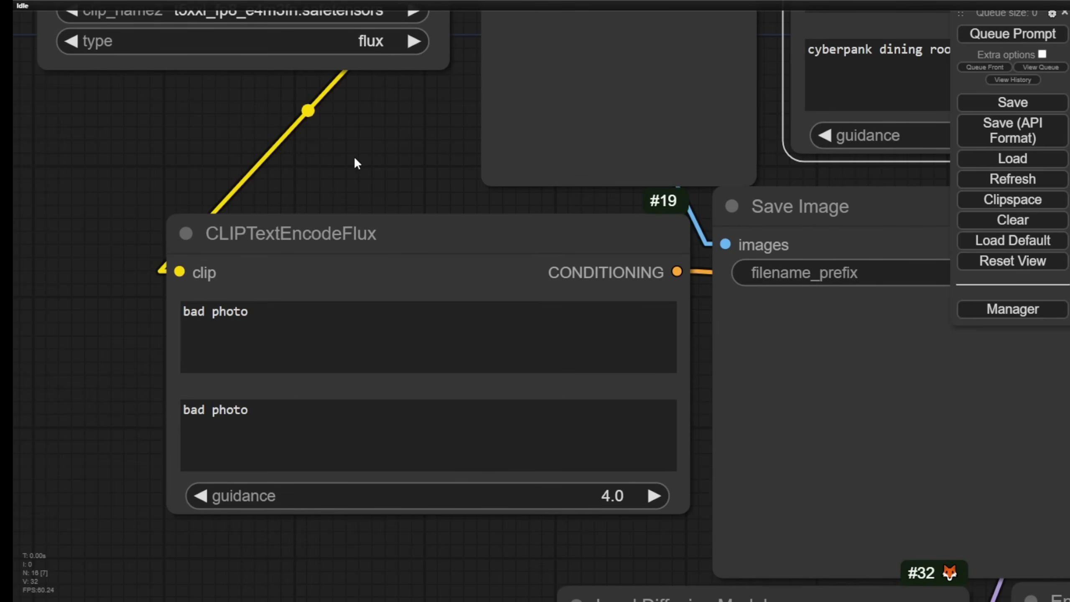
scroll(373, 158, down, 5)
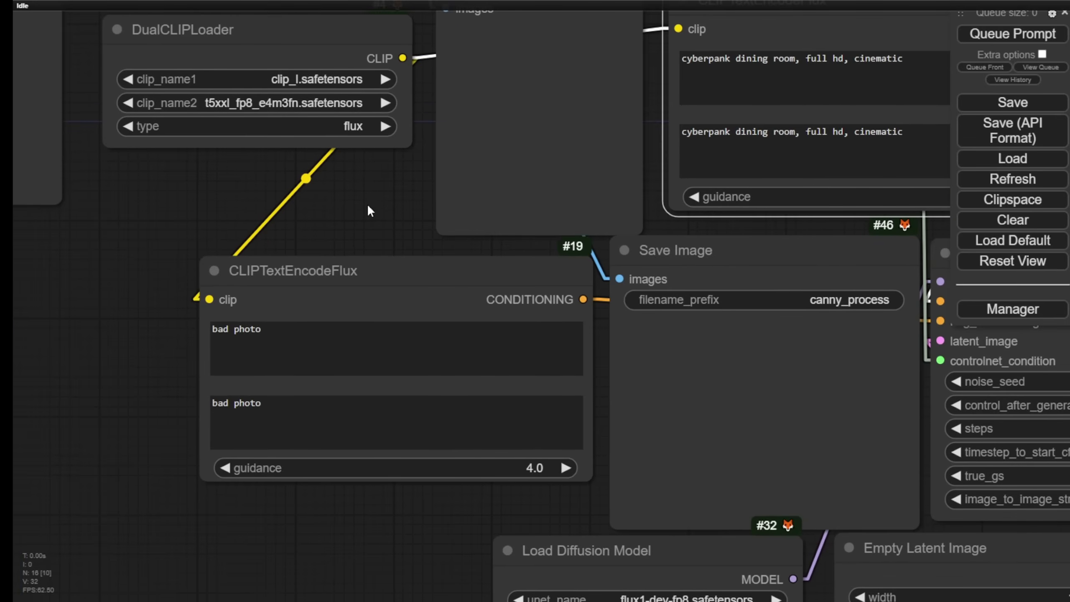
drag(366, 209, 359, 209)
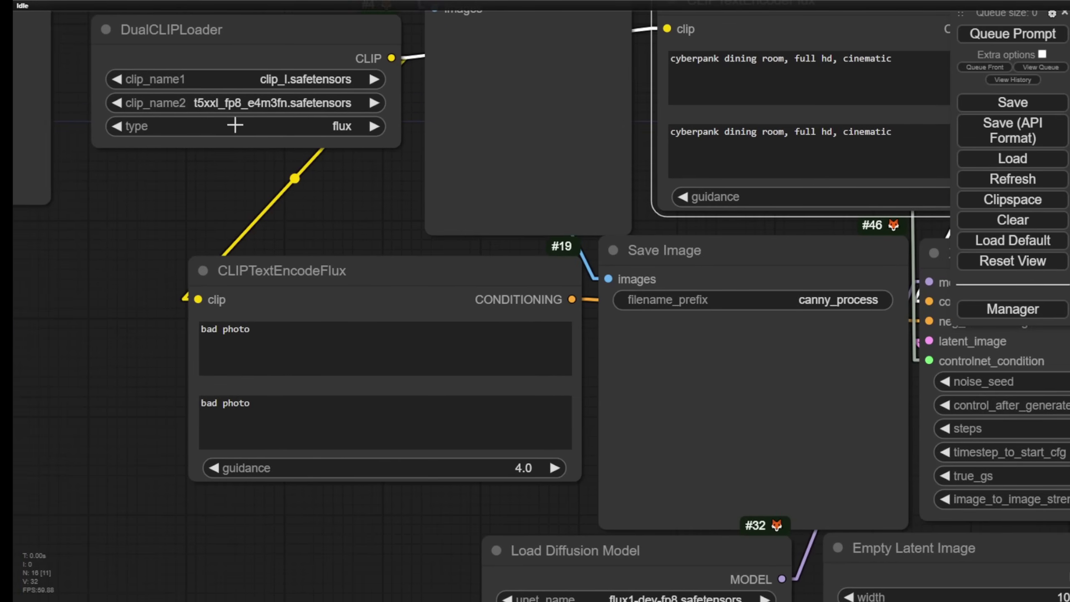
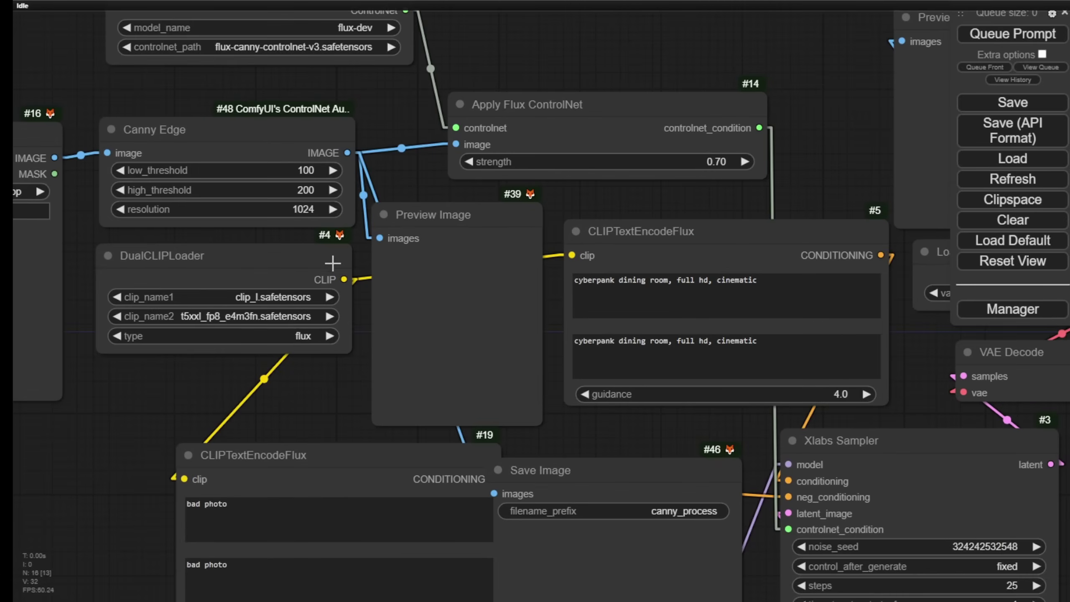
drag(600, 471, 627, 325)
key(Delete)
Move the "bad photo" CLIPTextEncodeFlux node closer to the Xlabs Sampler node, into the space freed by the deleted node.
scroll(626, 325, down, 3)
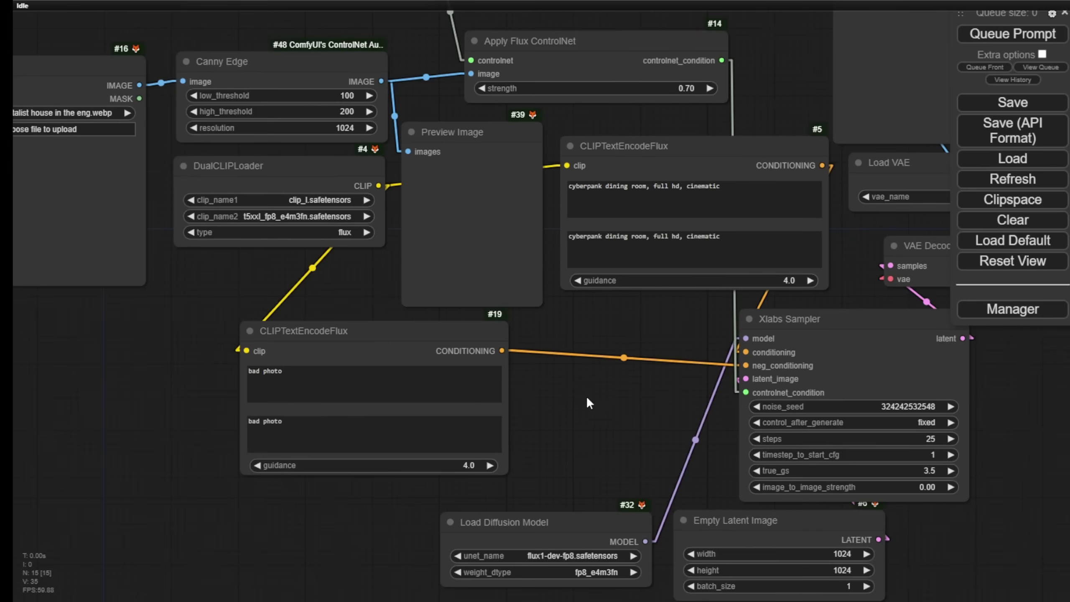
drag(478, 334, 664, 345)
Examine the Xlabs Sampler node's input connections and its seed, steps, timestep_to_start_cfg and true_gs settings.
drag(696, 313, 472, 233)
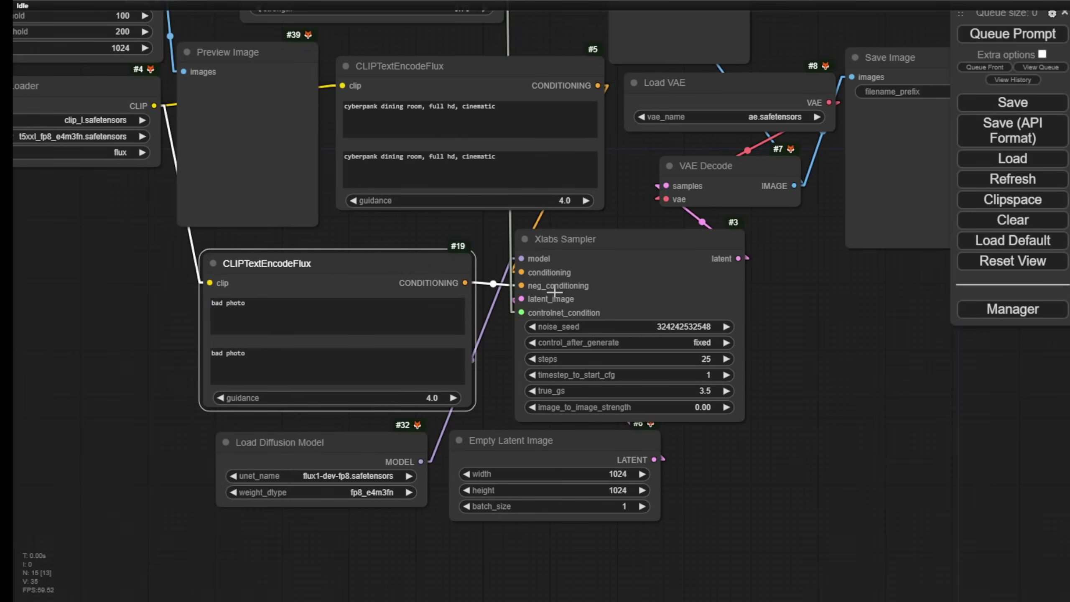
scroll(554, 291, up, 4)
scroll(841, 494, down, 5)
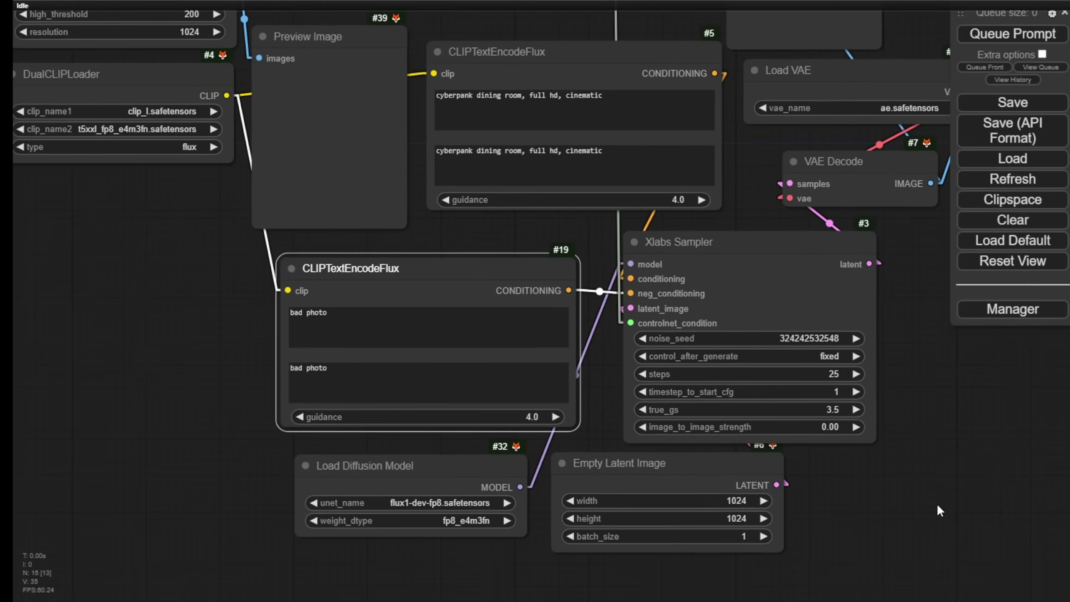
scroll(674, 221, up, 2)
scroll(716, 224, up, 4)
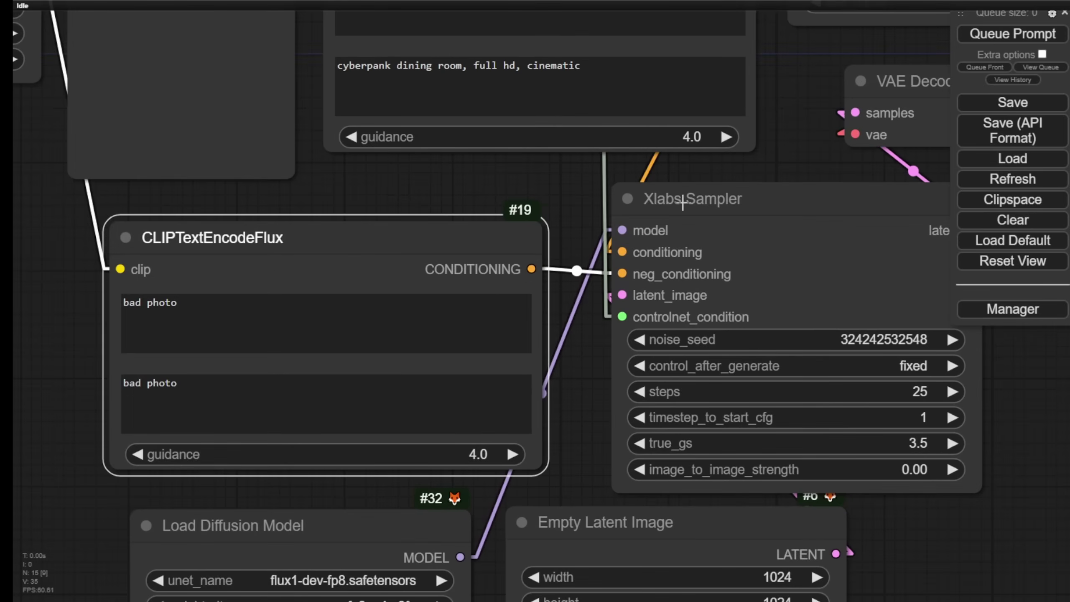
drag(759, 185, 589, 136)
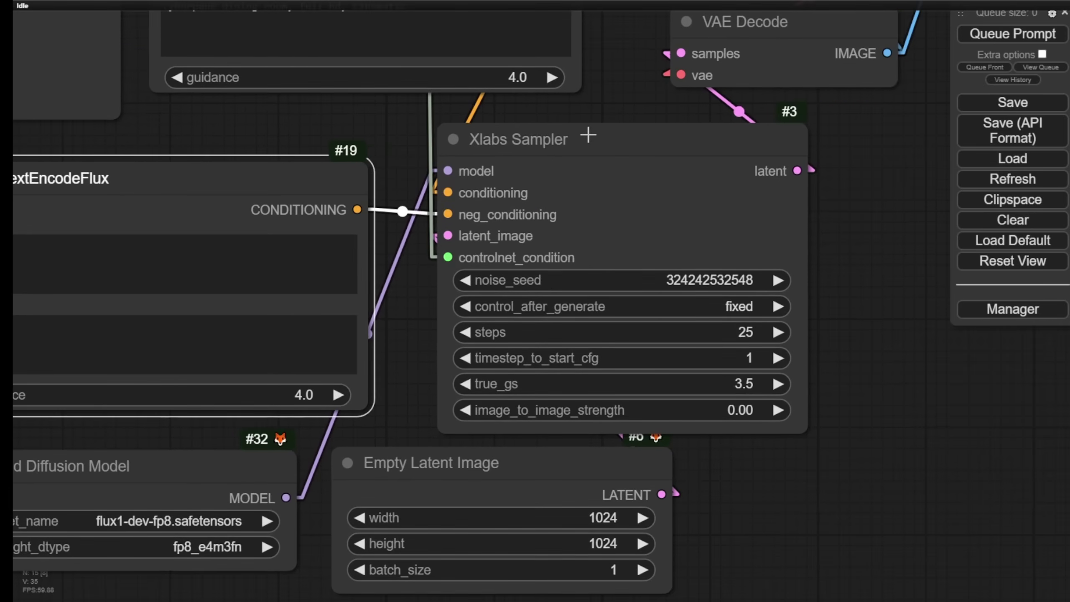
click(598, 126)
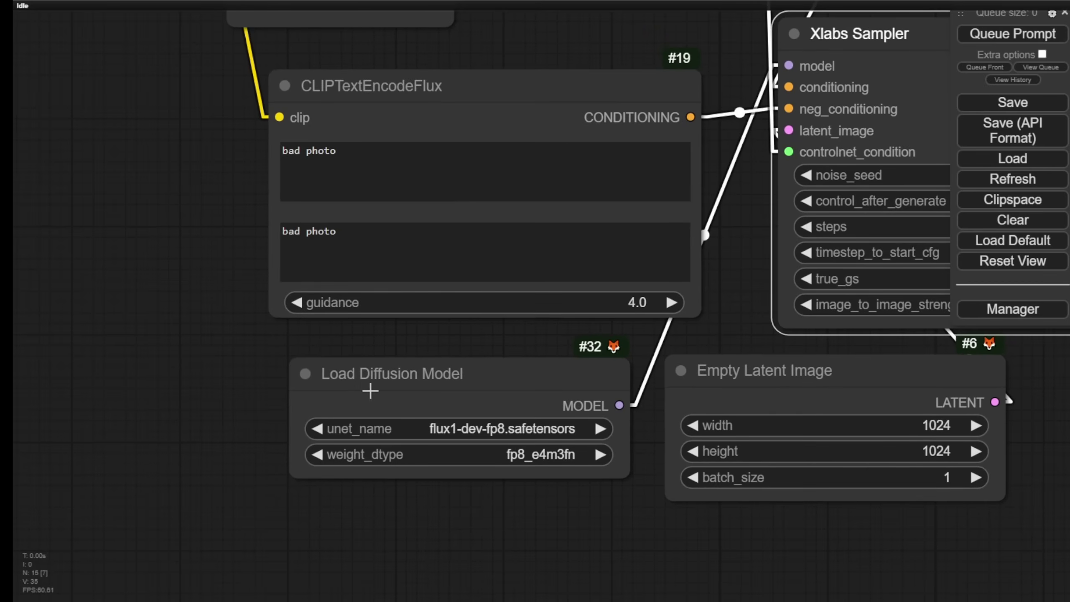
Reposition the Load Diffusion Model node beneath the "bad photo" prompt node and check its weight_dtype setting.
drag(491, 379, 439, 363)
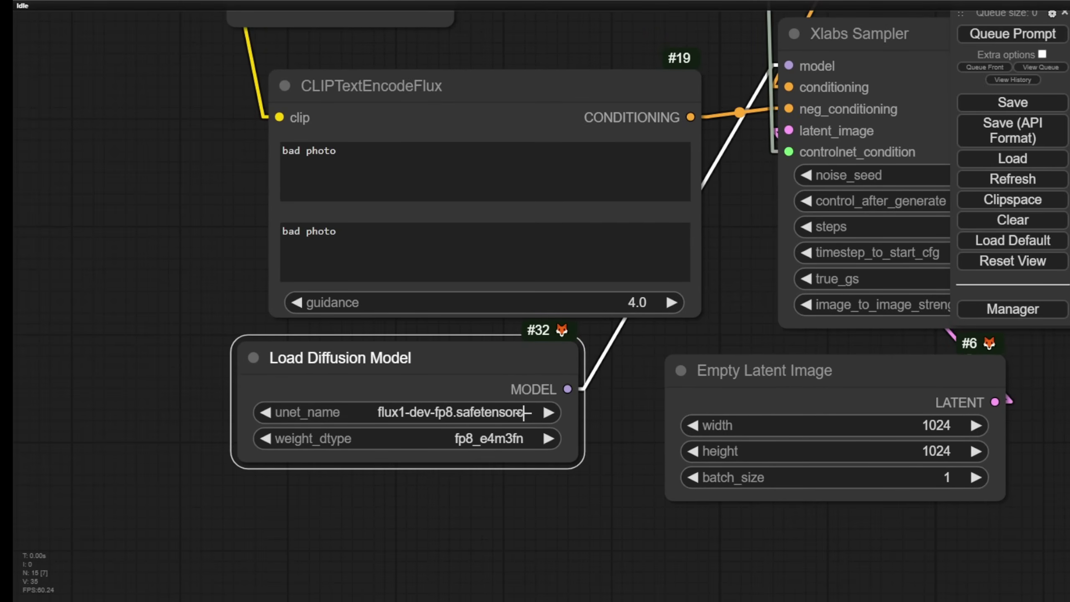
click(519, 439)
Set vae_name in the Load VAE node to ae.sft.
scroll(562, 560, down, 7)
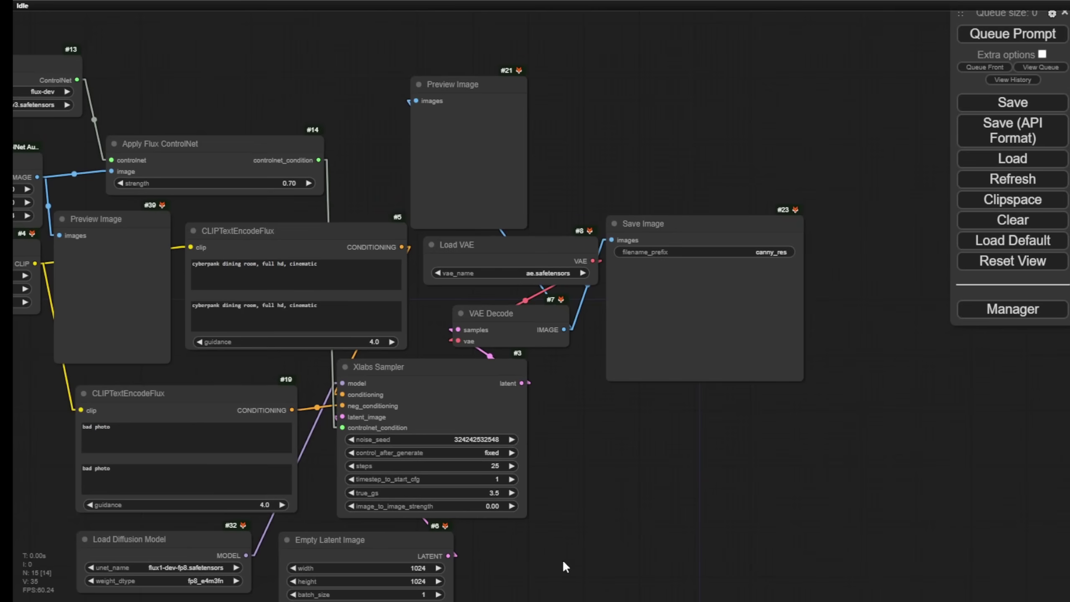
scroll(550, 203, up, 7)
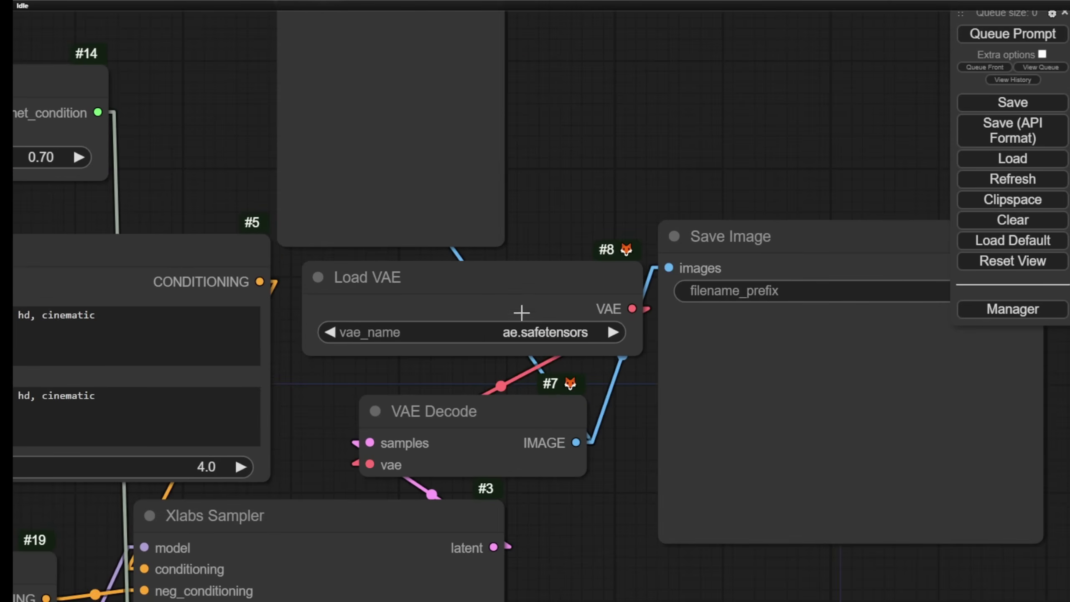
click(539, 340)
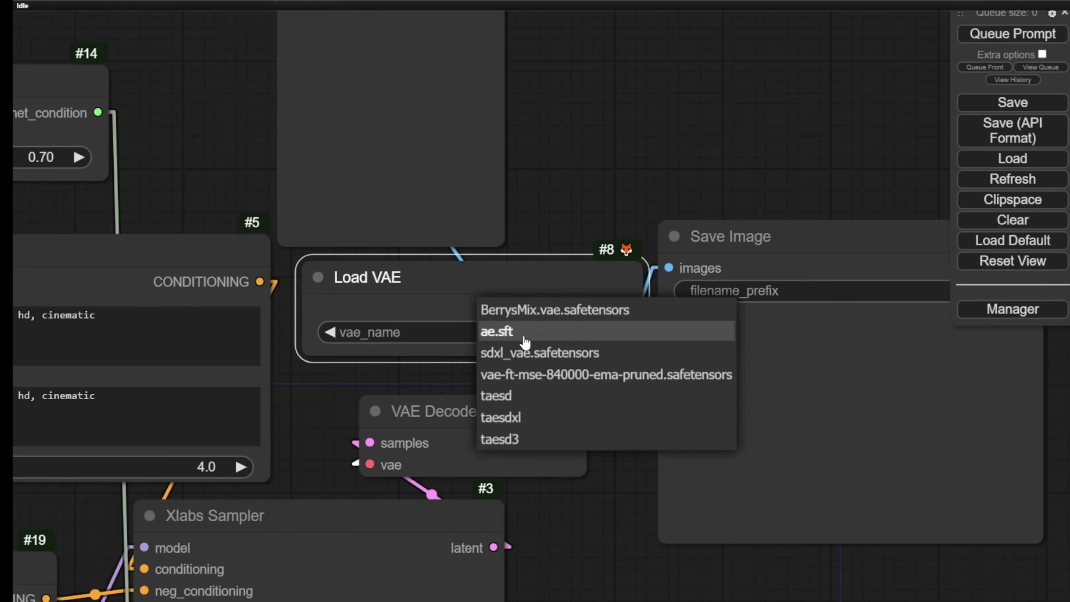
click(525, 341)
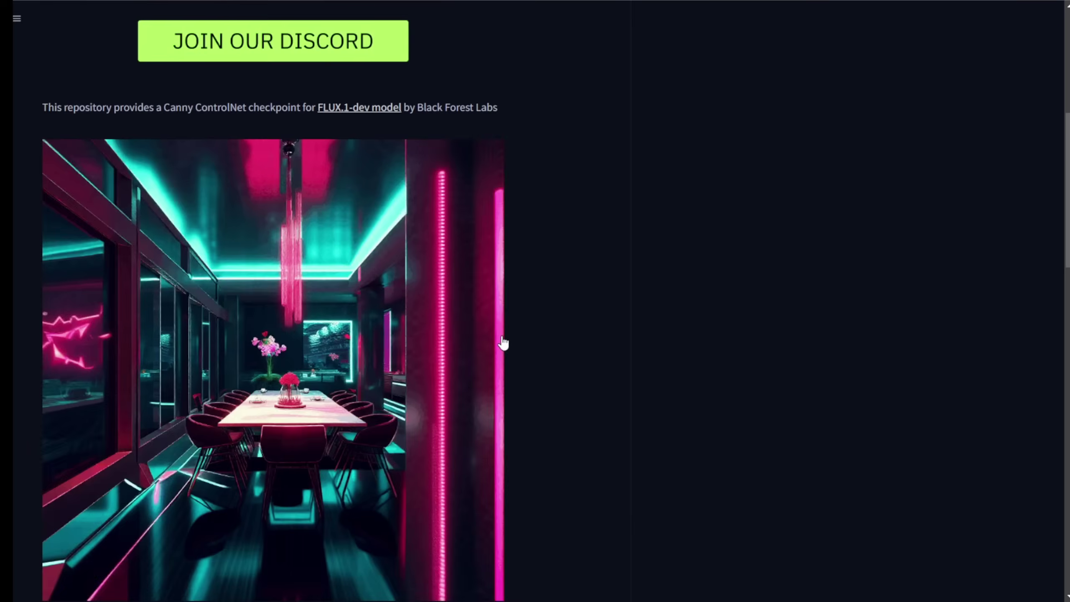
Switch to the XLabs-AI/flux-controlnet-canny-v3 model card on Hugging Face and look over its description and sample images.
scroll(74, 316, up, 3)
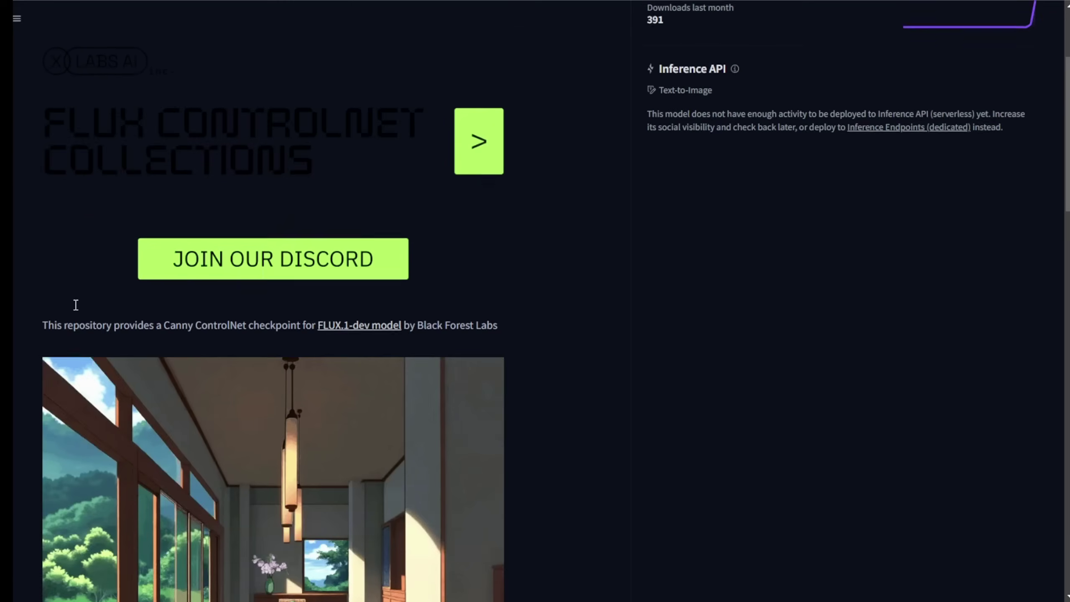
scroll(112, 365, up, 2)
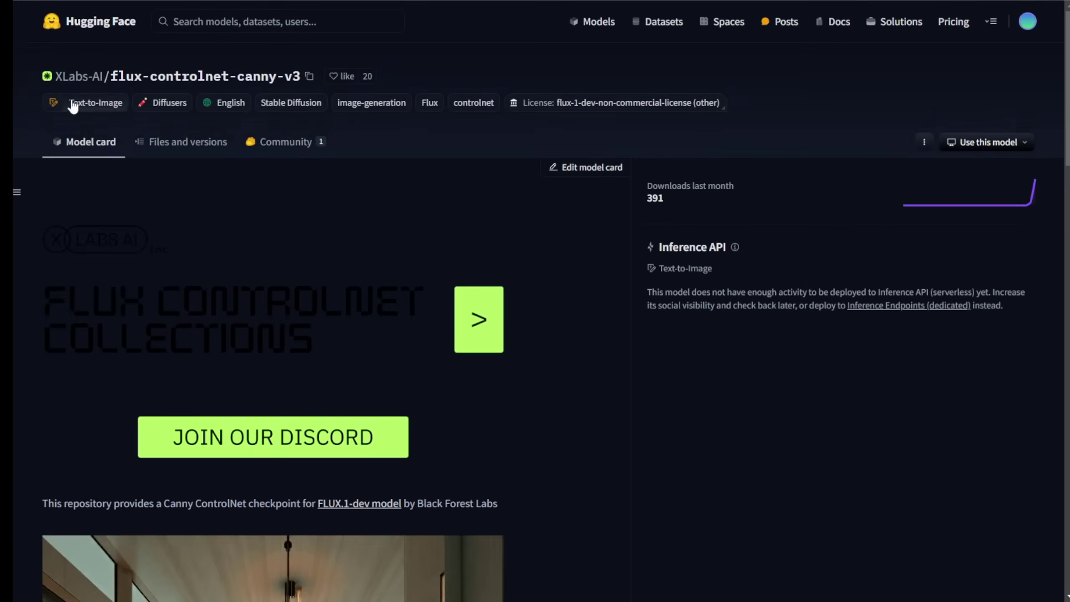
scroll(223, 525, down, 6)
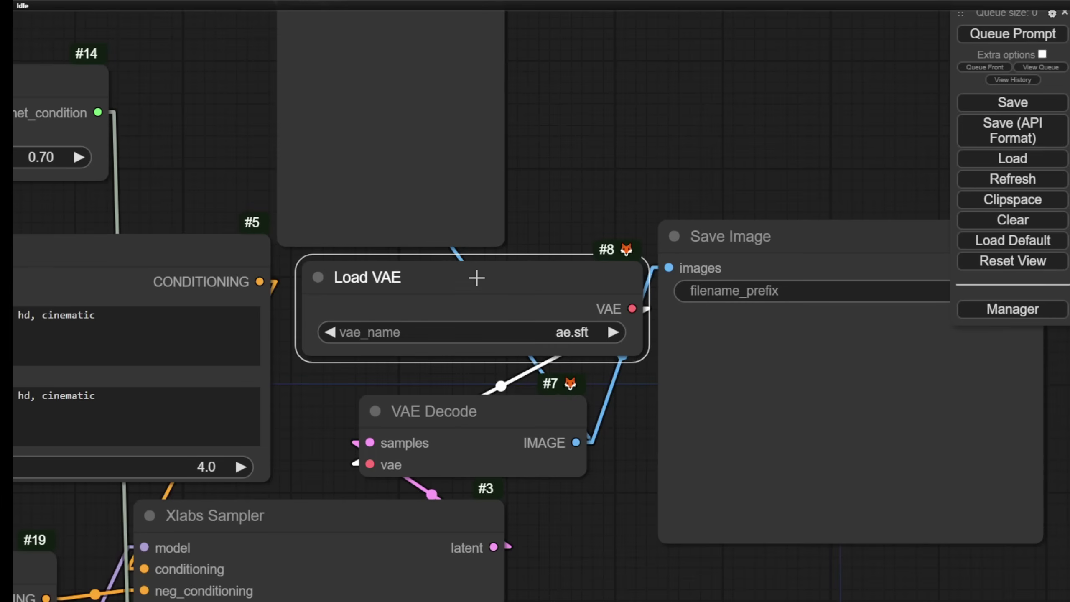
Return to ComfyUI and shift the Load VAE node slightly down and left, toward the VAE Decode node.
drag(480, 282, 464, 291)
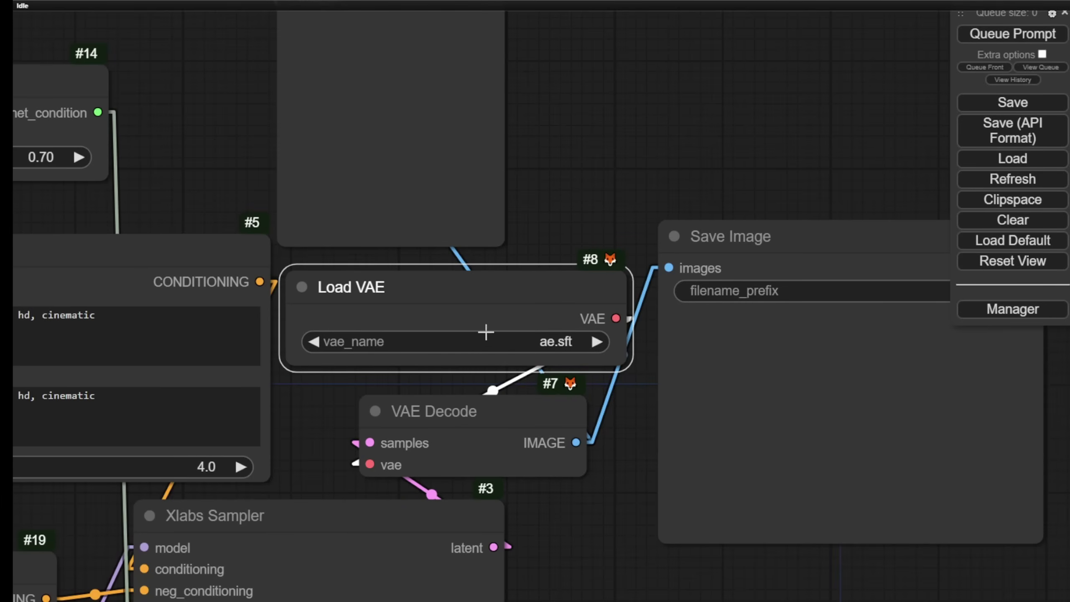
Delete the Save Image node and move the connected Preview Image node into its place beside VAE Decode.
scroll(538, 369, down, 3)
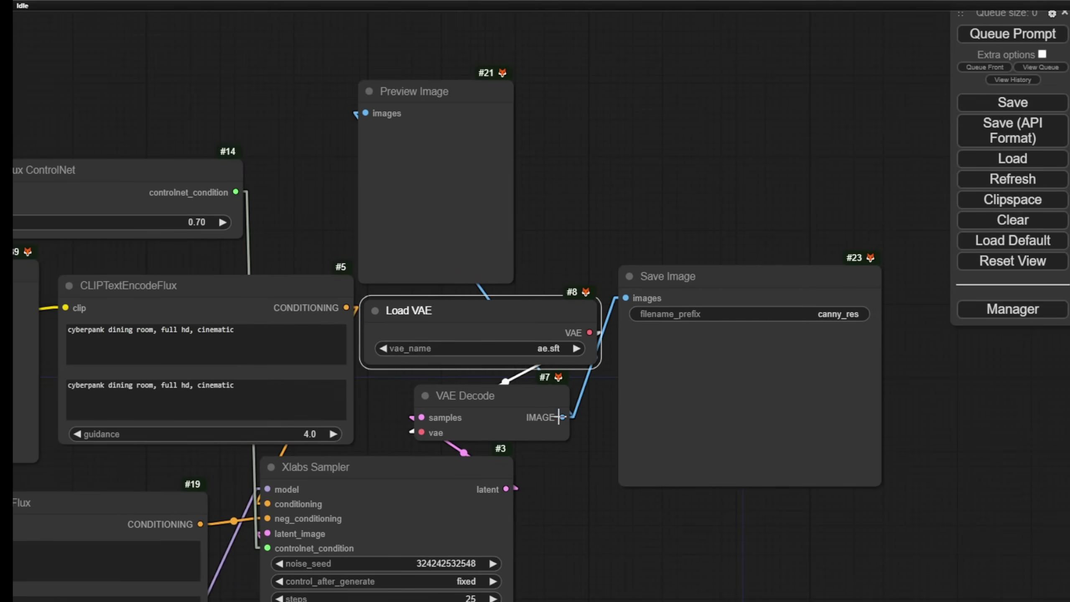
drag(579, 481, 542, 412)
click(686, 217)
key(Delete)
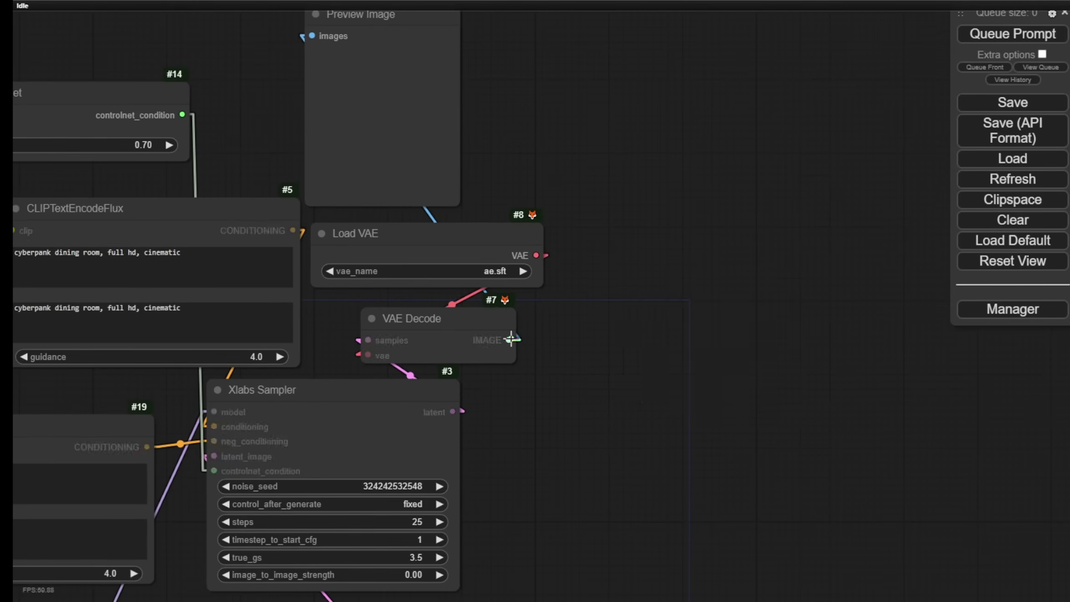
drag(379, 13, 762, 358)
scroll(674, 286, down, 7)
drag(677, 280, 926, 269)
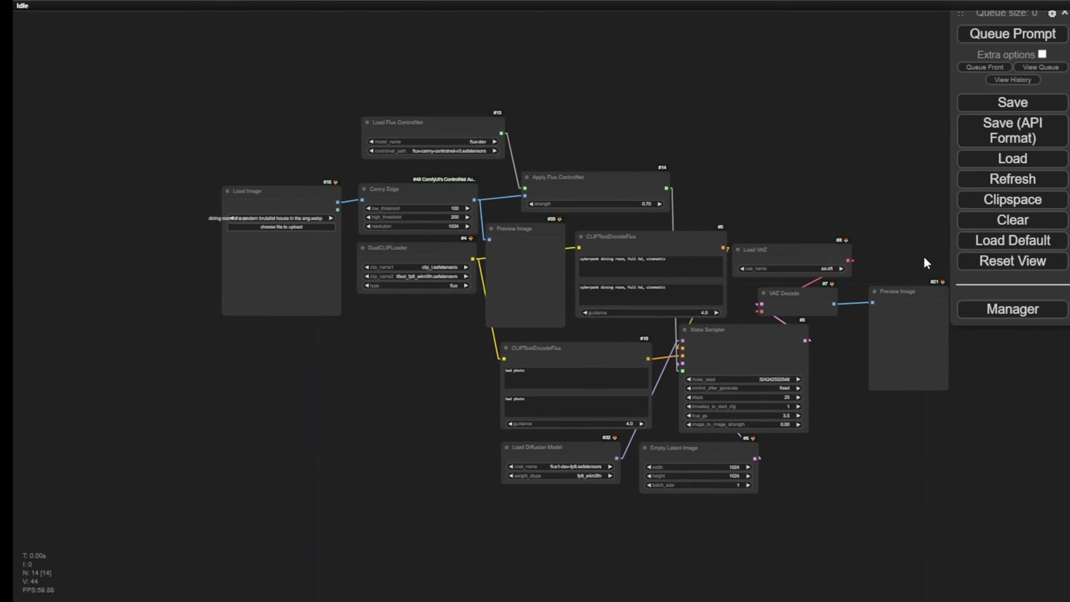
Review the workflow's node layout, then switch to the Hugging Face canny v3 model card and examine its dining room samples.
scroll(735, 294, up, 6)
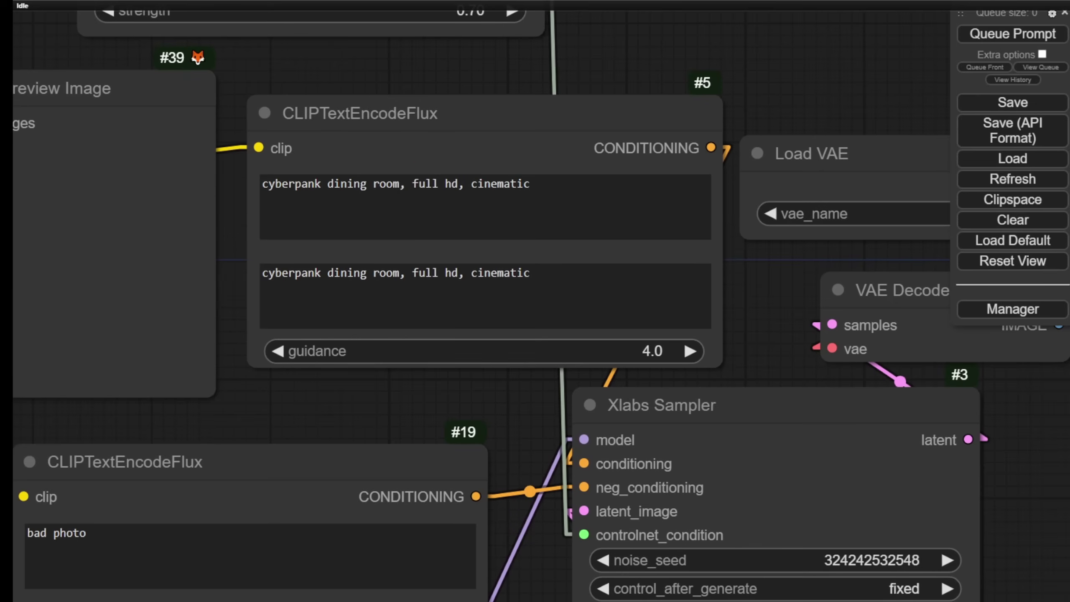
scroll(736, 55, down, 5)
scroll(788, 256, up, 2)
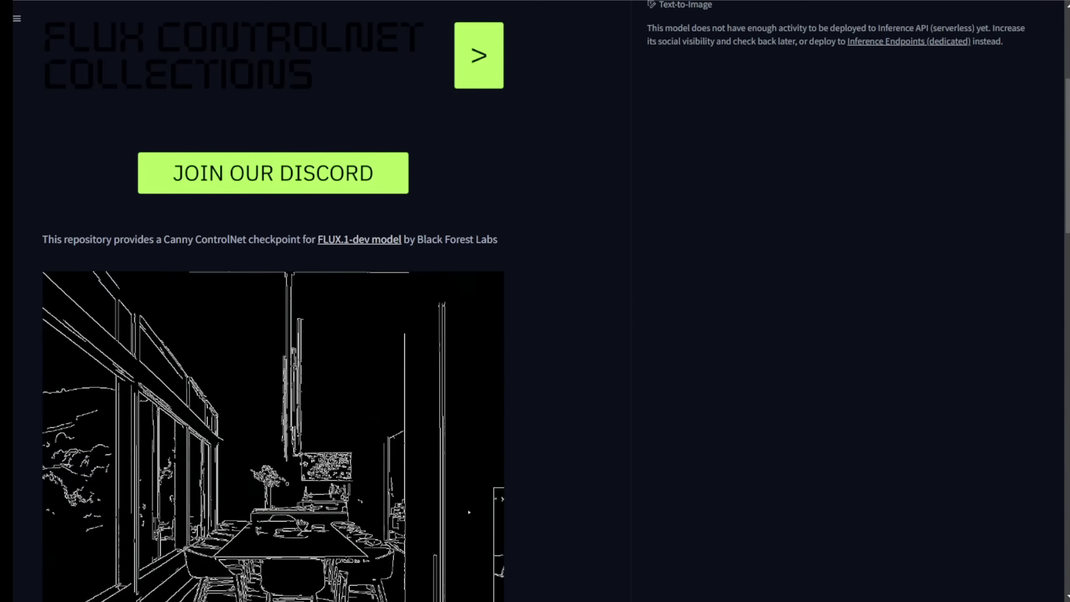
scroll(226, 200, down, 6)
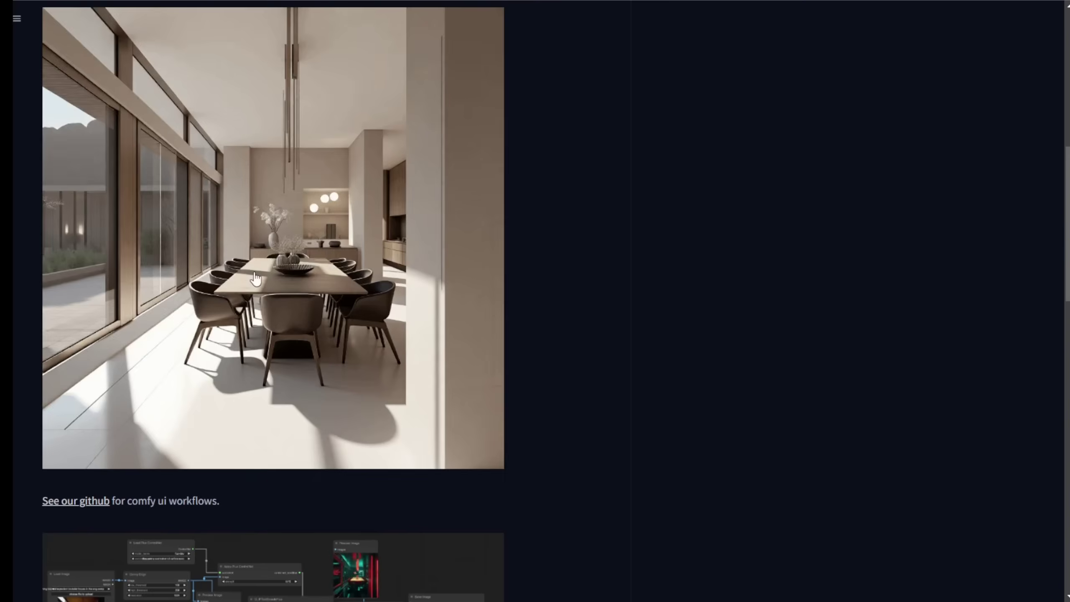
scroll(649, 475, up, 1)
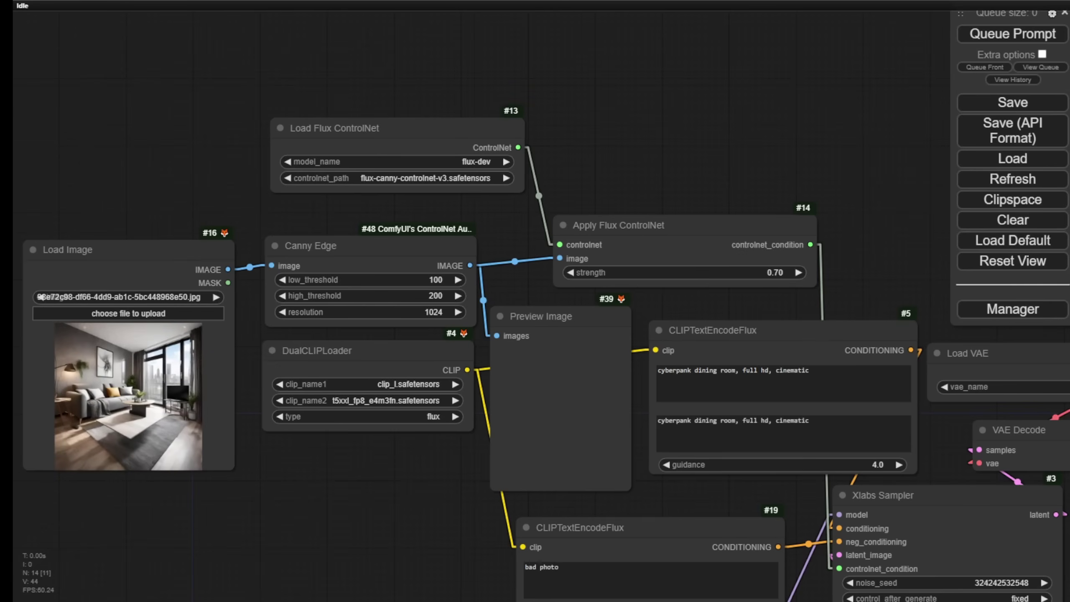
Return to ComfyUI, enlarge the Load Image node showing the living room photo, and move it clear of the Canny Edge node.
scroll(535, 301, up, 3)
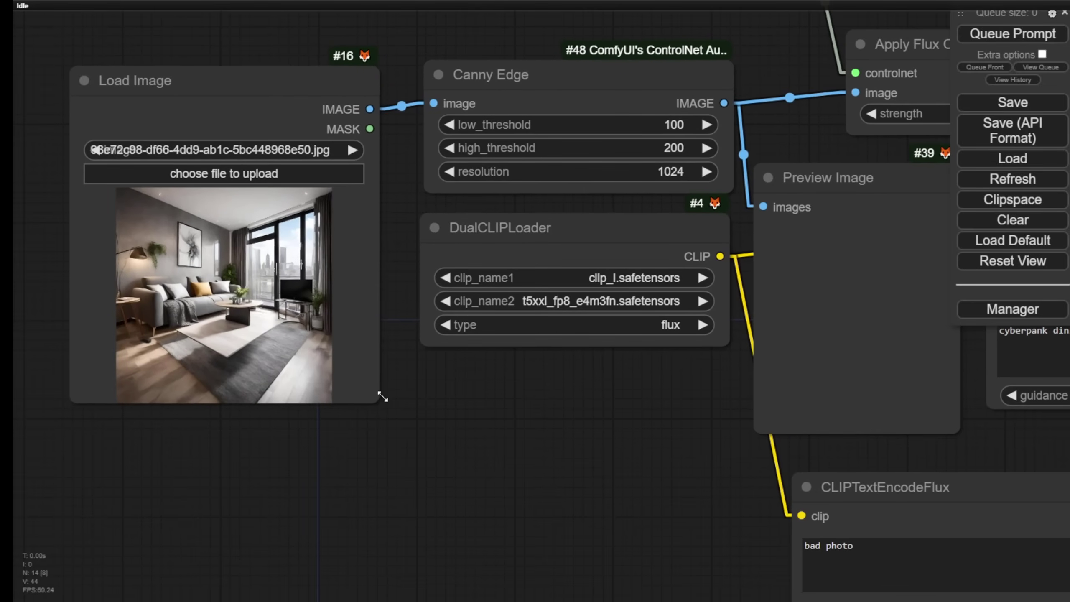
drag(382, 397, 494, 542)
drag(632, 481, 703, 453)
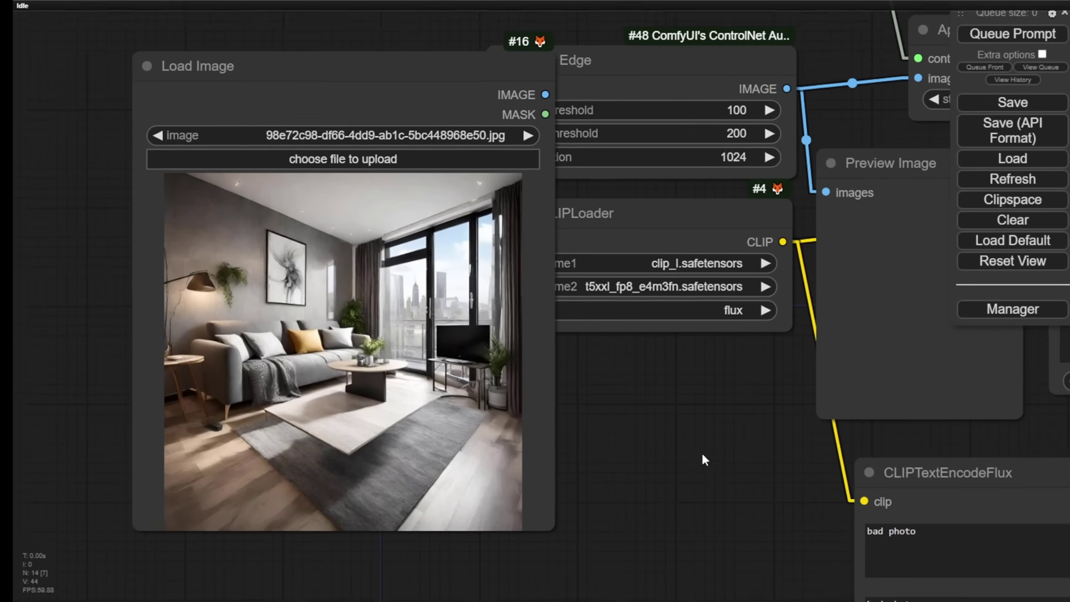
scroll(516, 301, down, 2)
scroll(478, 148, up, 4)
scroll(476, 152, down, 5)
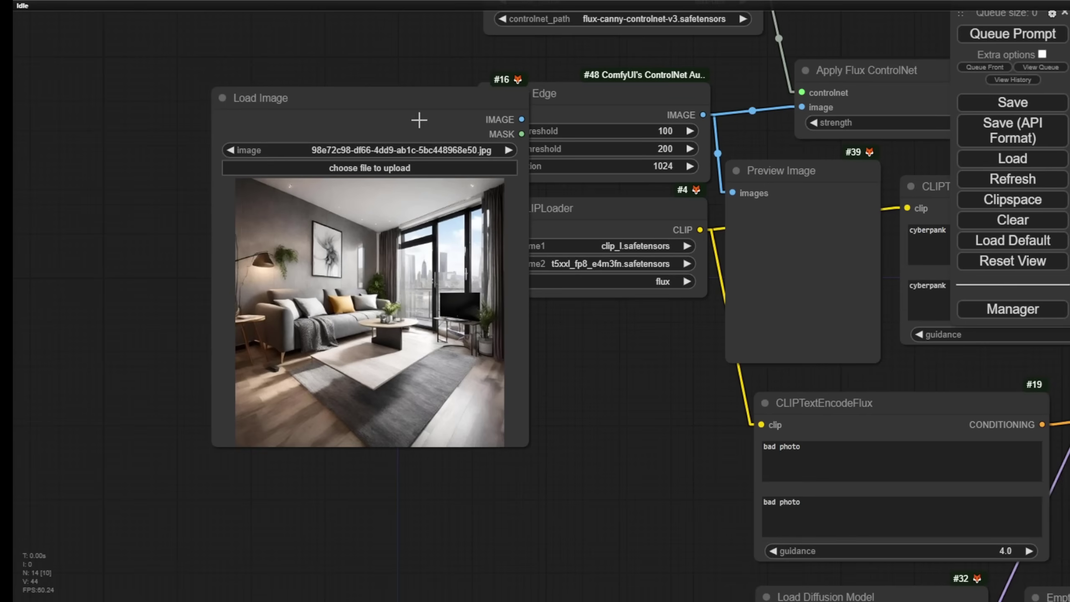
drag(421, 102, 322, 99)
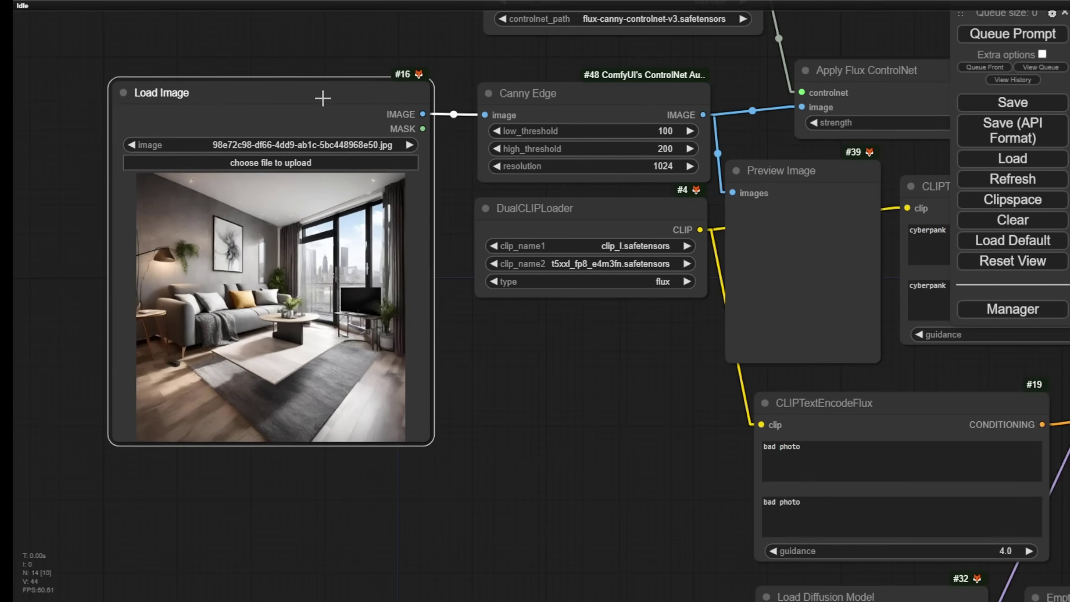
Replace "dining" with "living" in both "cyberpank dining room, full hd, cinematic" texts of the CLIPTextEncodeFlux node.
scroll(297, 327, up, 3)
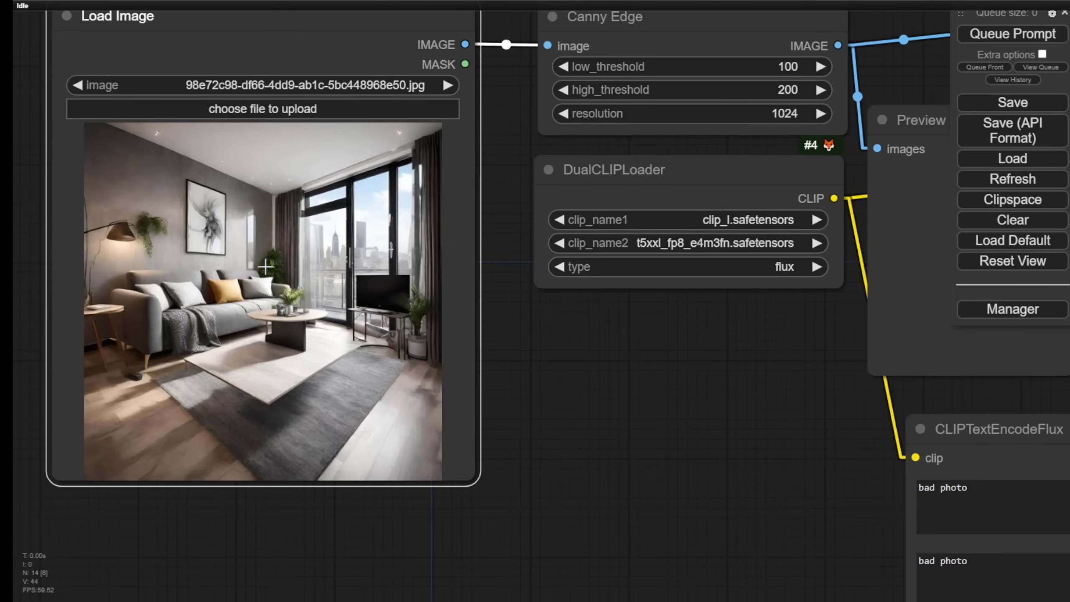
scroll(607, 375, down, 2)
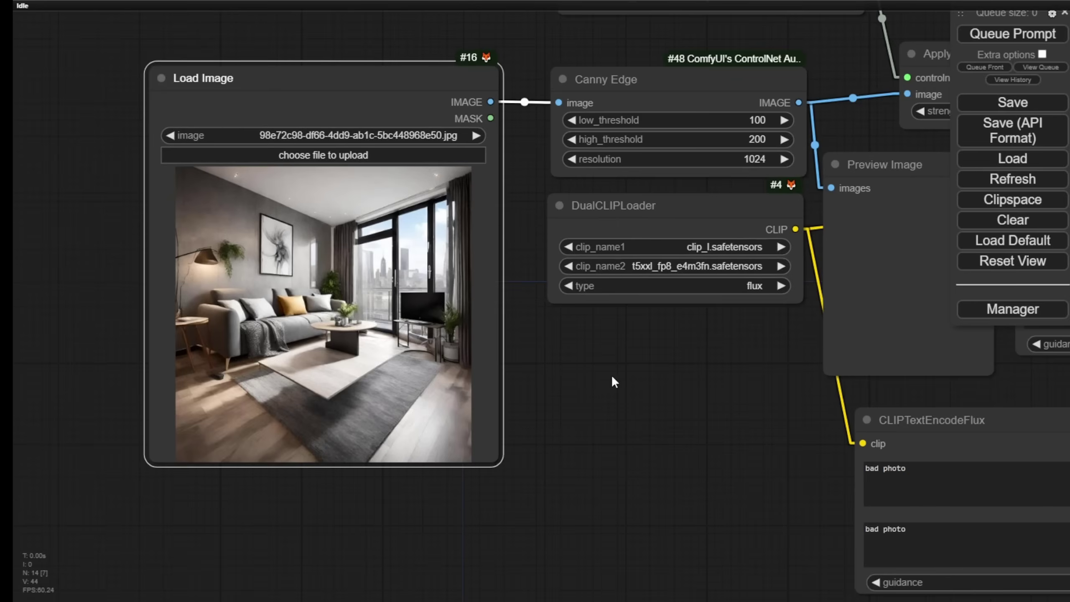
drag(611, 375, 249, 371)
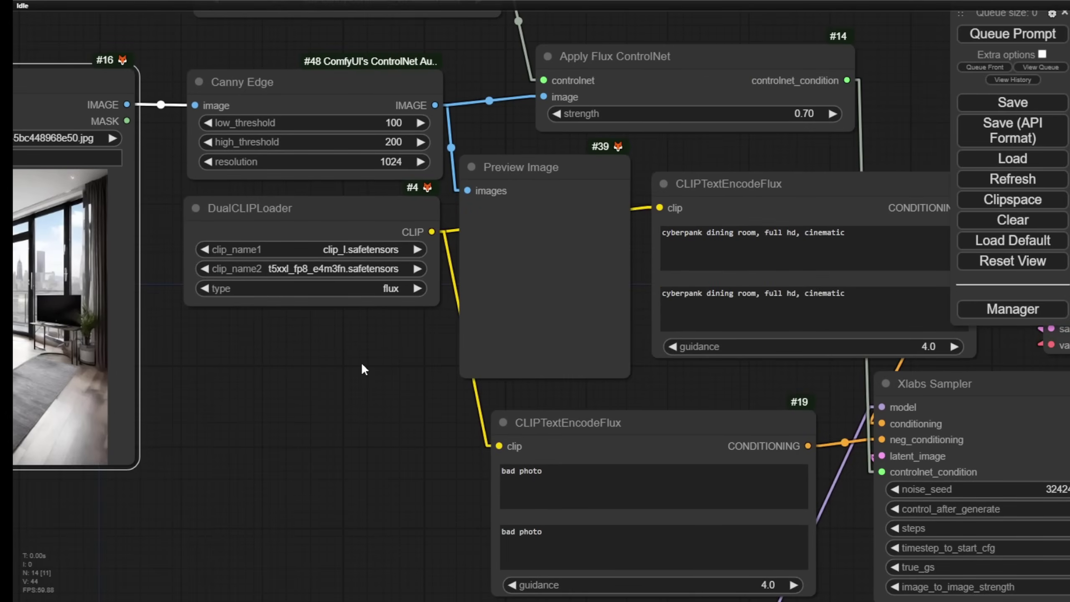
drag(622, 245, 204, 252)
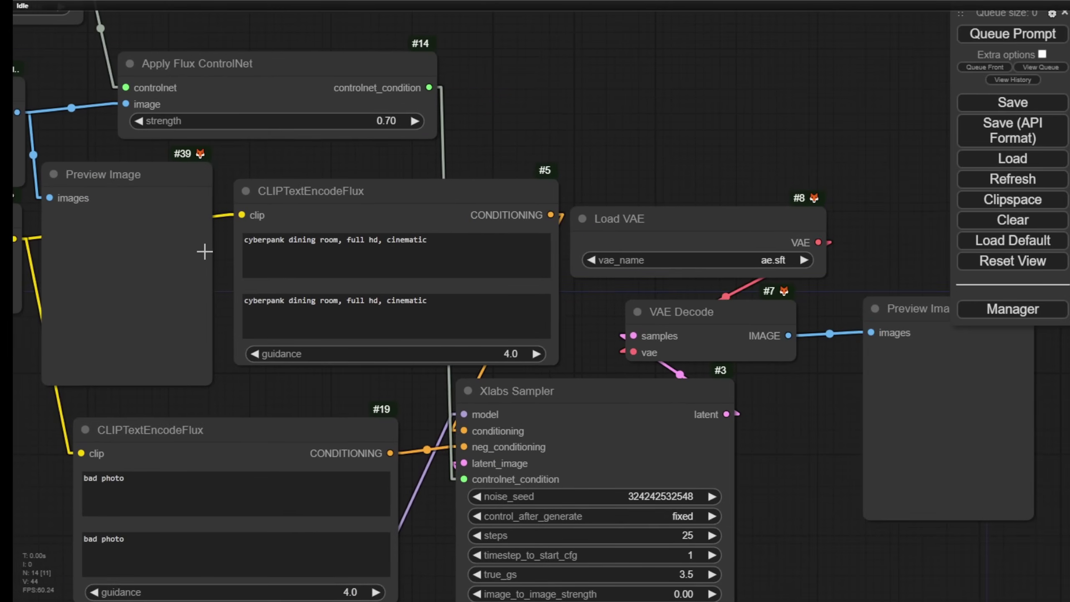
double_click(303, 239)
text(living)
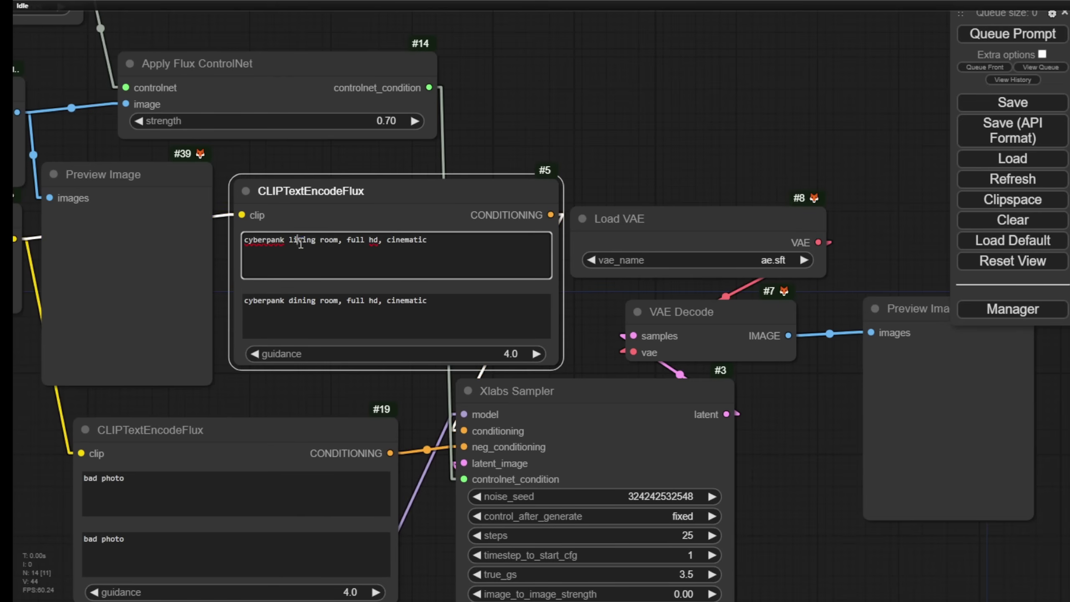
double_click(300, 241)
key(ctrl+c)
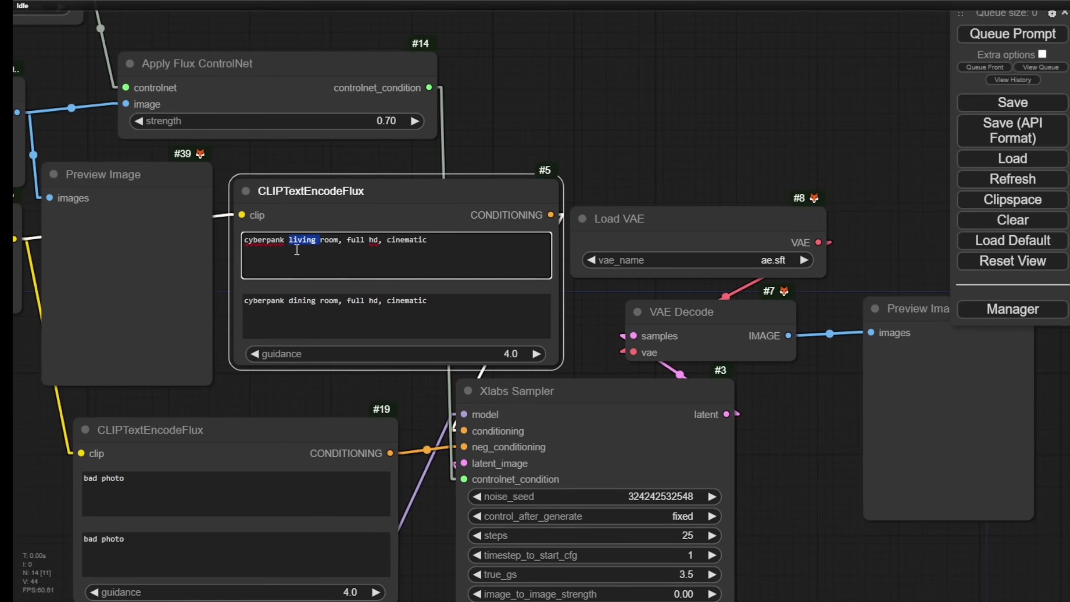
double_click(302, 301)
key(ctrl+v)
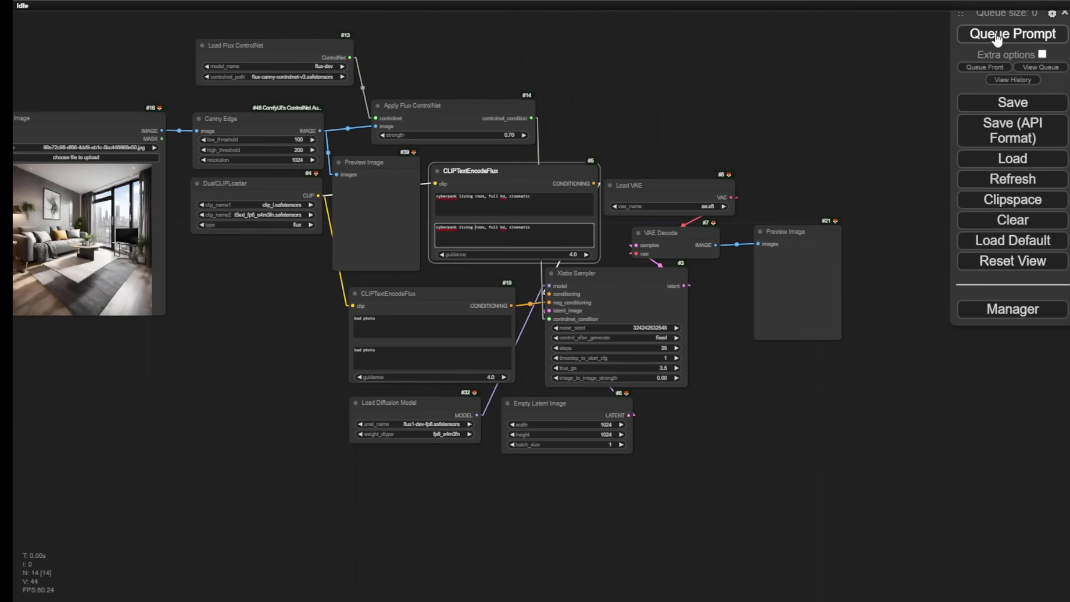
Shift the floating queue menu down, queue the prompt, and look over the canny edge preview and running nodes.
drag(958, 14, 960, 71)
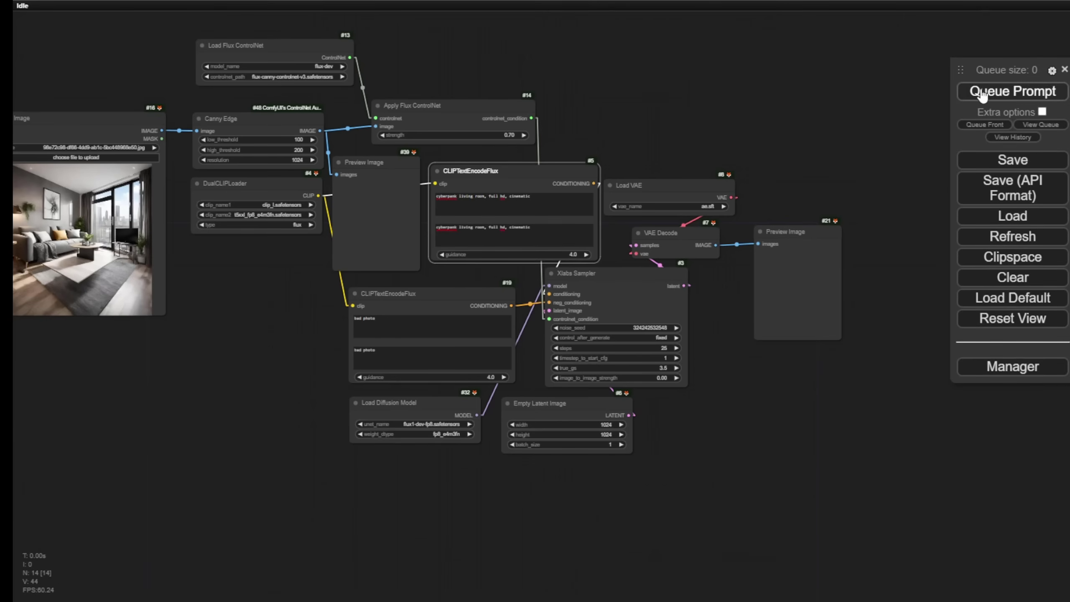
click(972, 86)
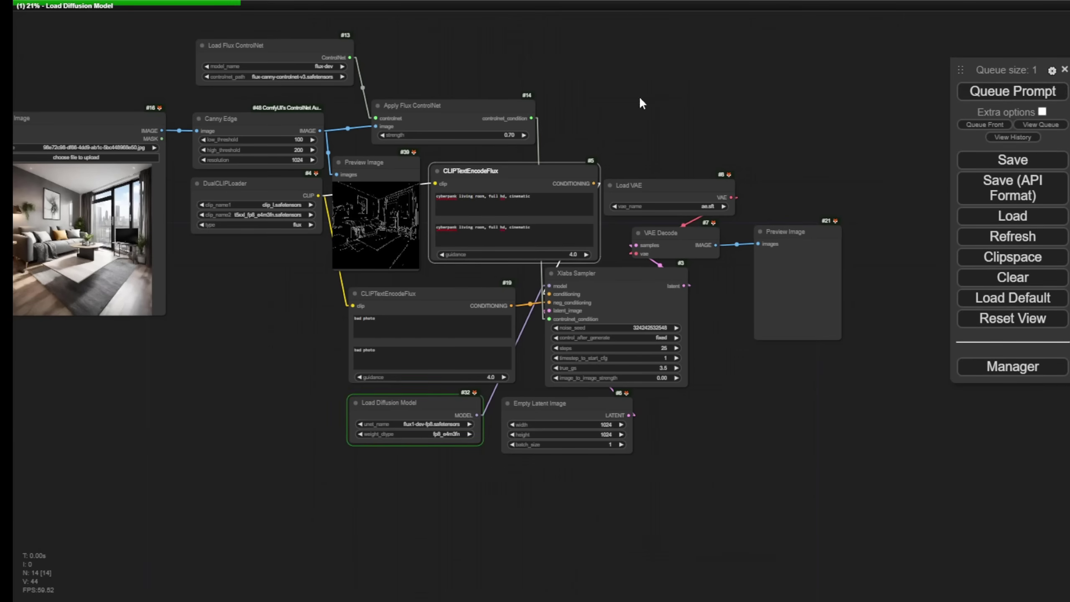
scroll(255, 172, up, 7)
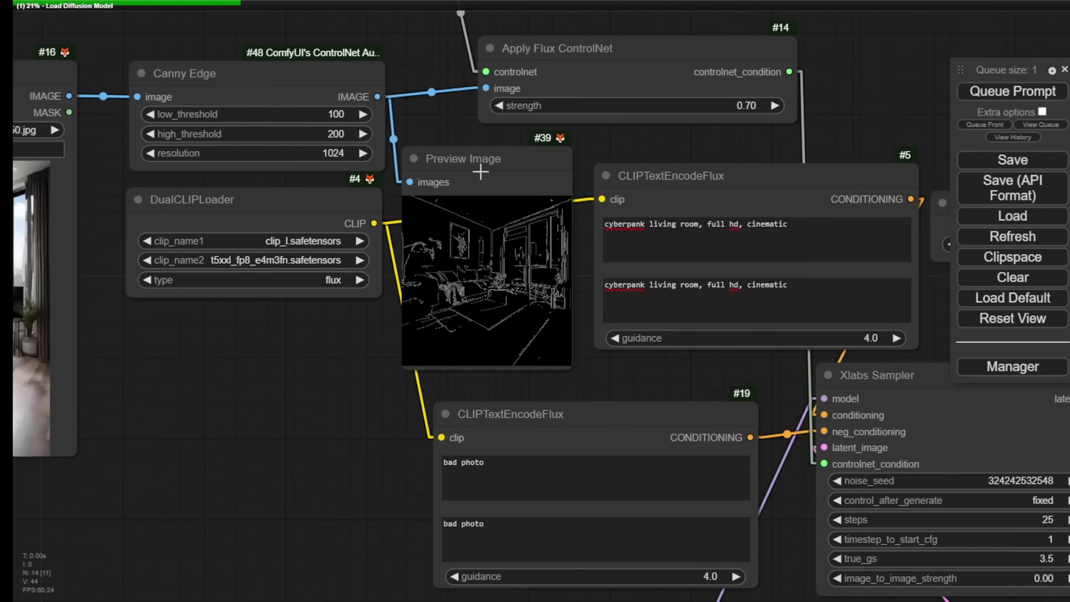
scroll(538, 267, up, 7)
scroll(564, 288, down, 10)
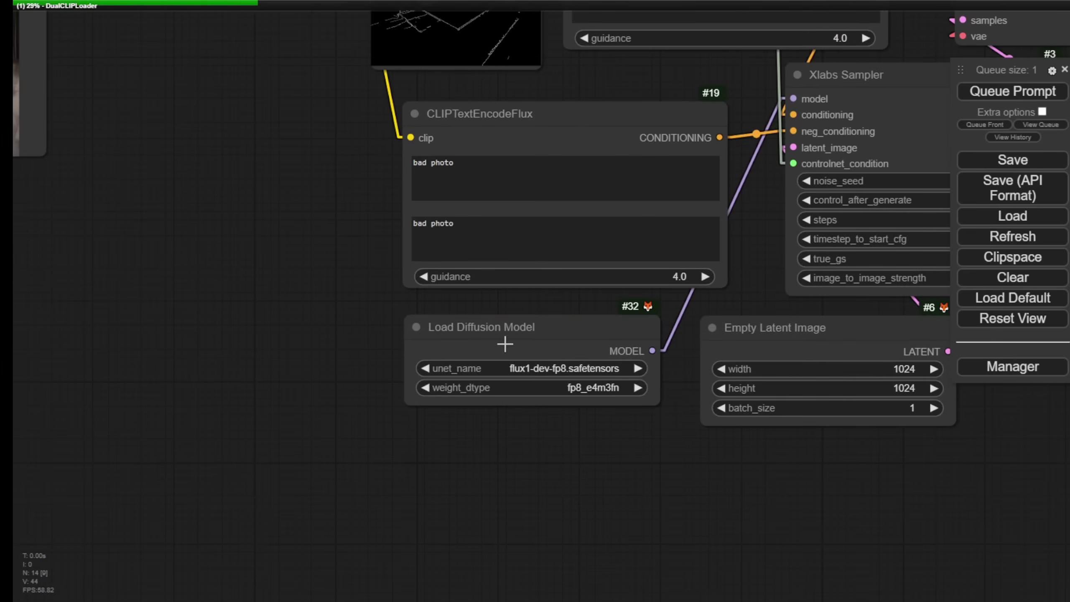
scroll(666, 441, down, 5)
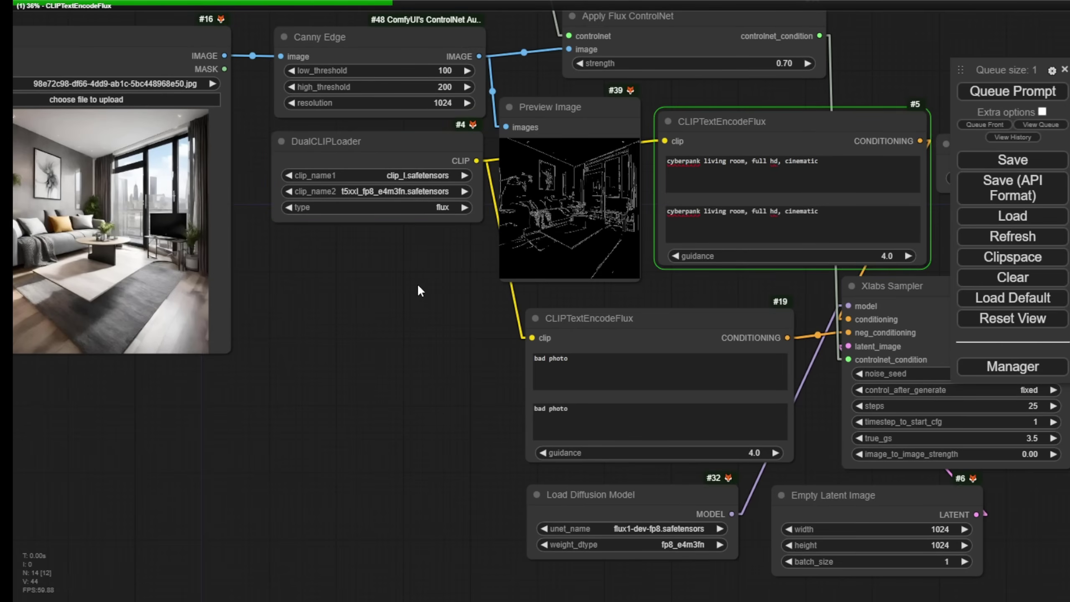
scroll(159, 248, up, 3)
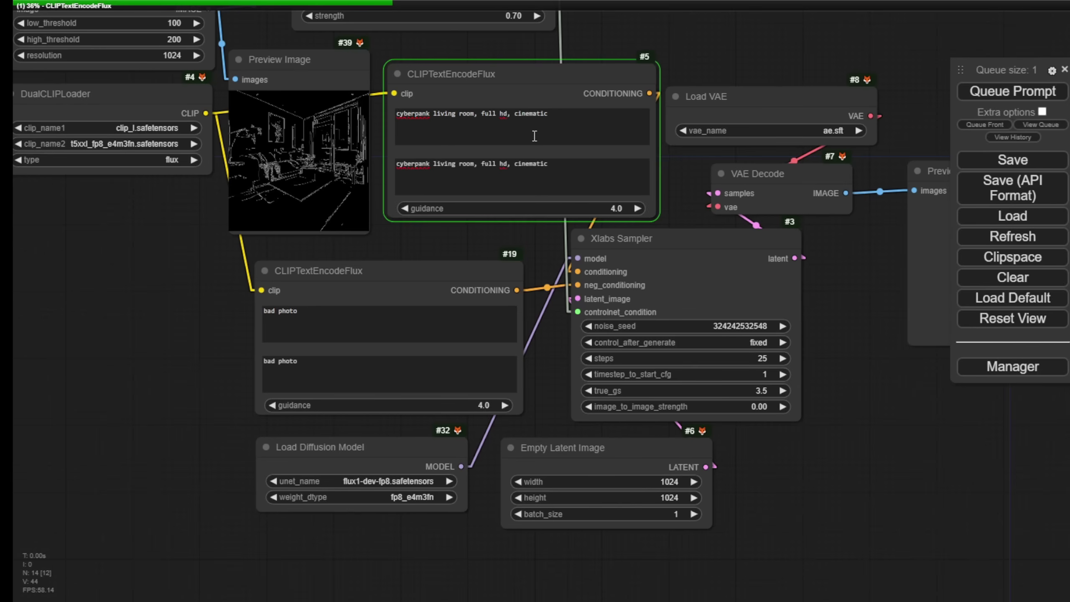
scroll(821, 291, down, 4)
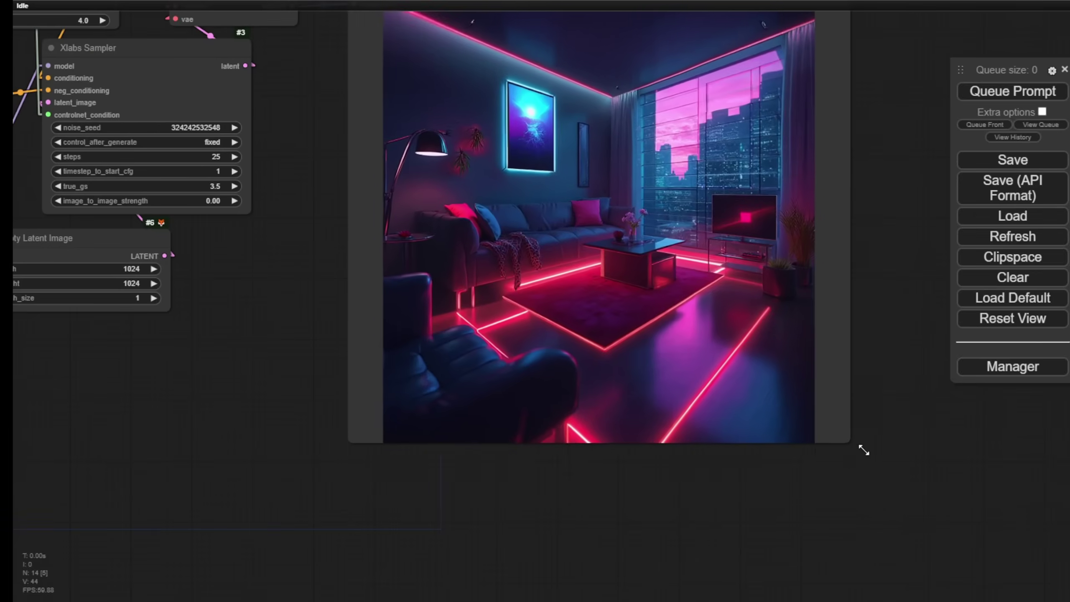
Enlarge the Preview Image node with the generated living room and move it below the Empty Latent Image node.
drag(860, 447, 926, 550)
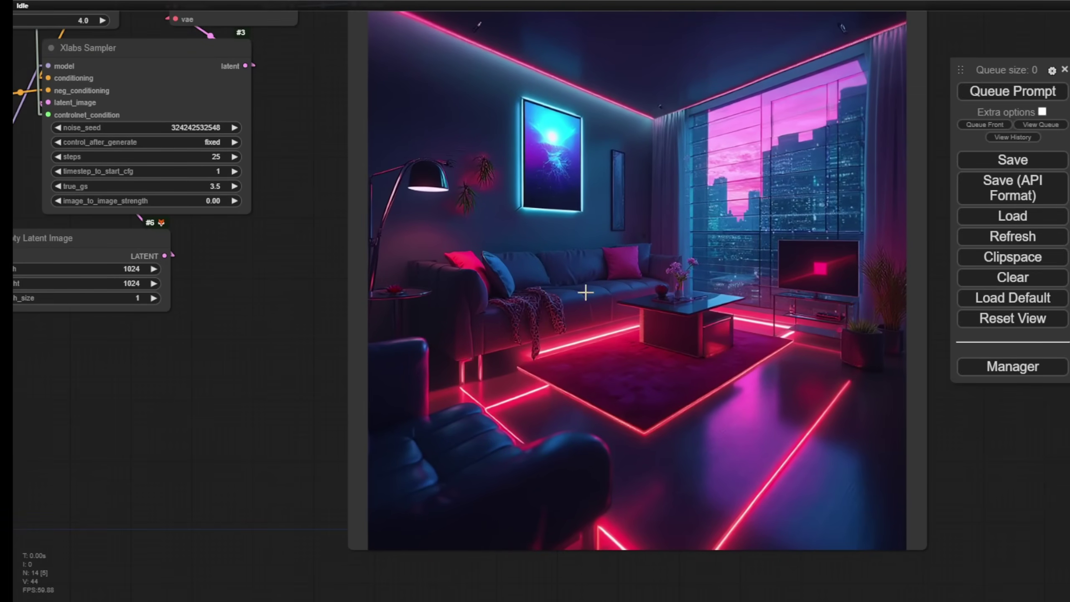
scroll(373, 241, down, 4)
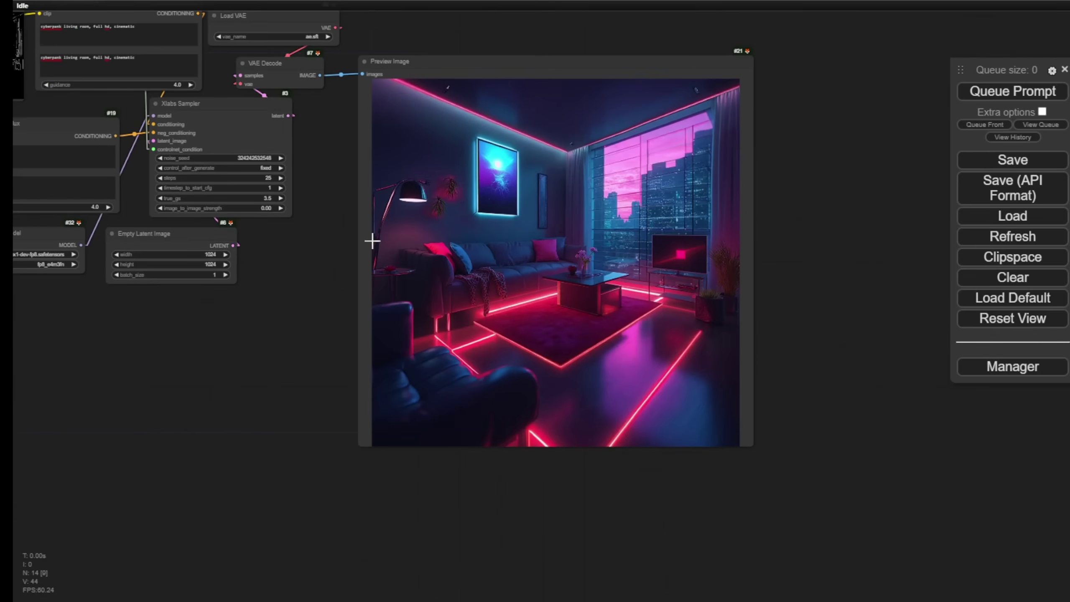
drag(429, 62, 85, 310)
drag(258, 267, 828, 239)
scroll(345, 167, down, 3)
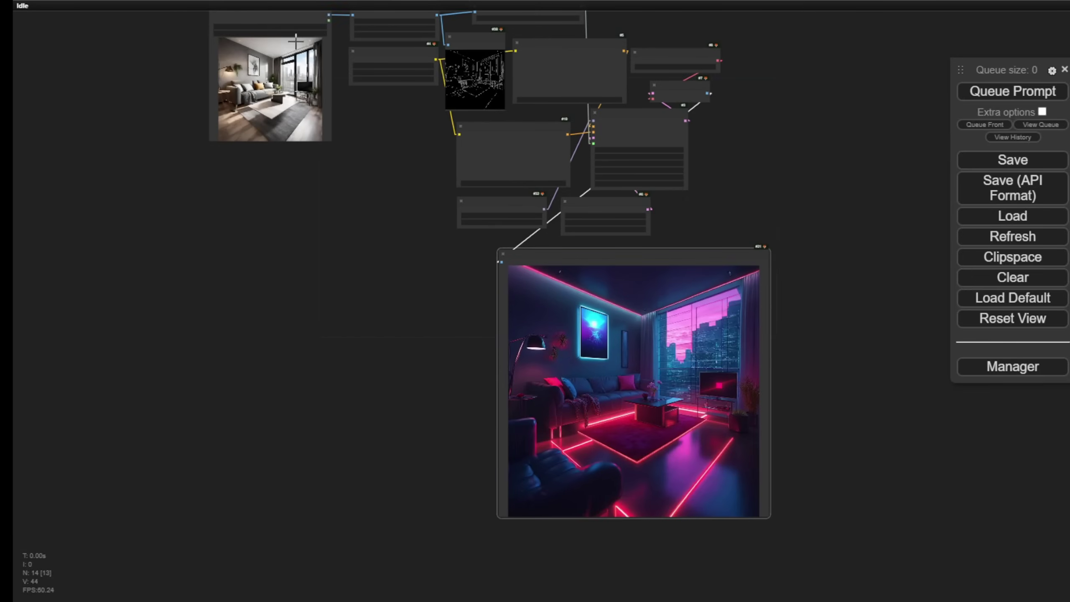
Move the Load Image node beside the result's Preview Image node and enlarge it for a side-by-side comparison.
drag(304, 19, 344, 250)
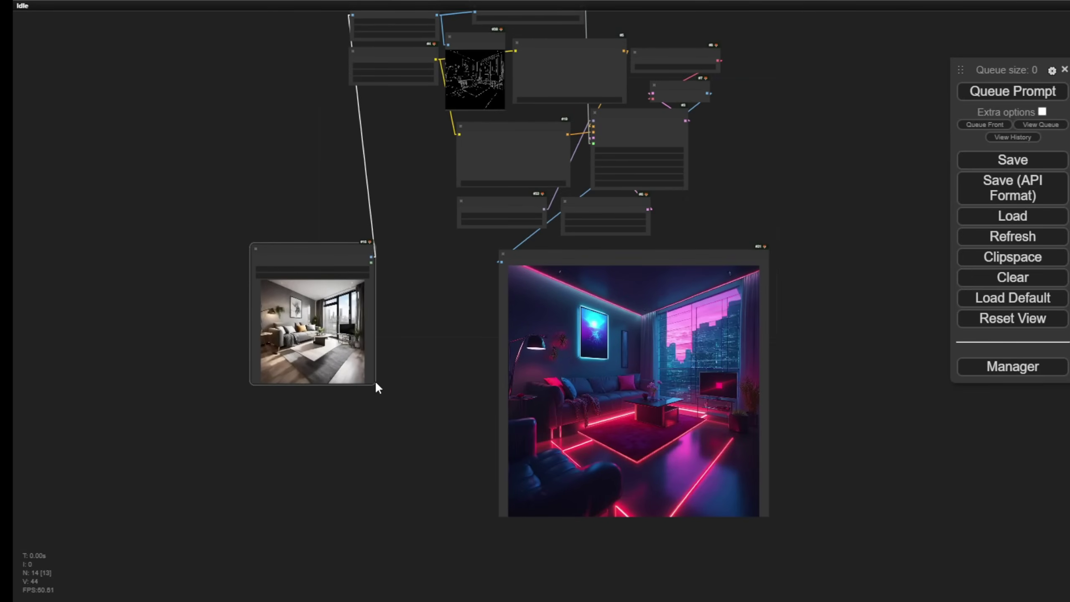
drag(377, 386, 485, 520)
scroll(449, 421, up, 3)
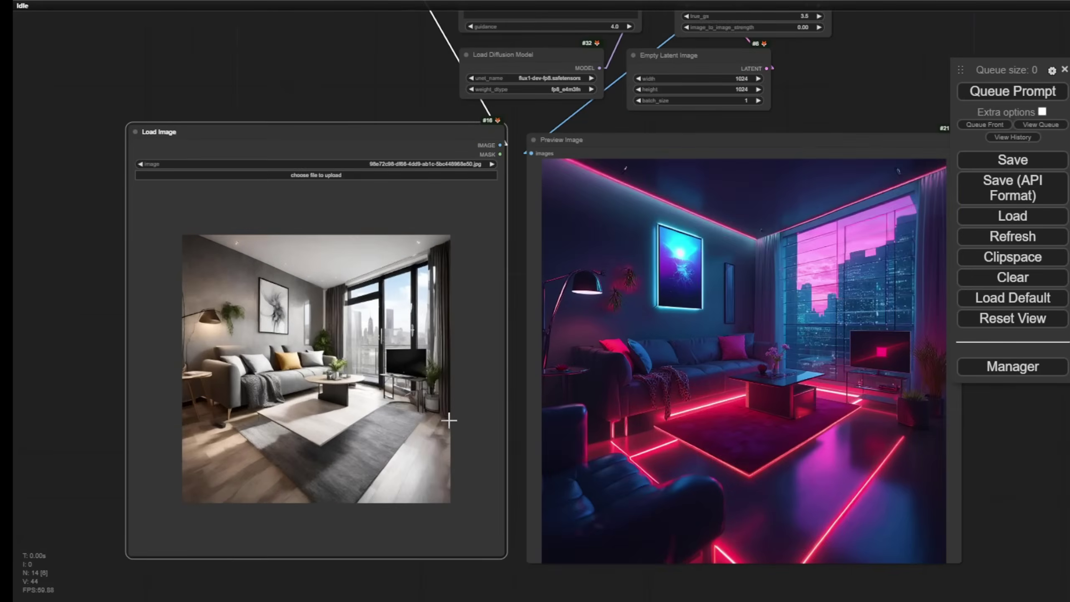
Compare the source living room photo with the generated neon image, checking the furniture, rug, window and foreground details.
scroll(449, 421, up, 4)
drag(538, 356, 749, 312)
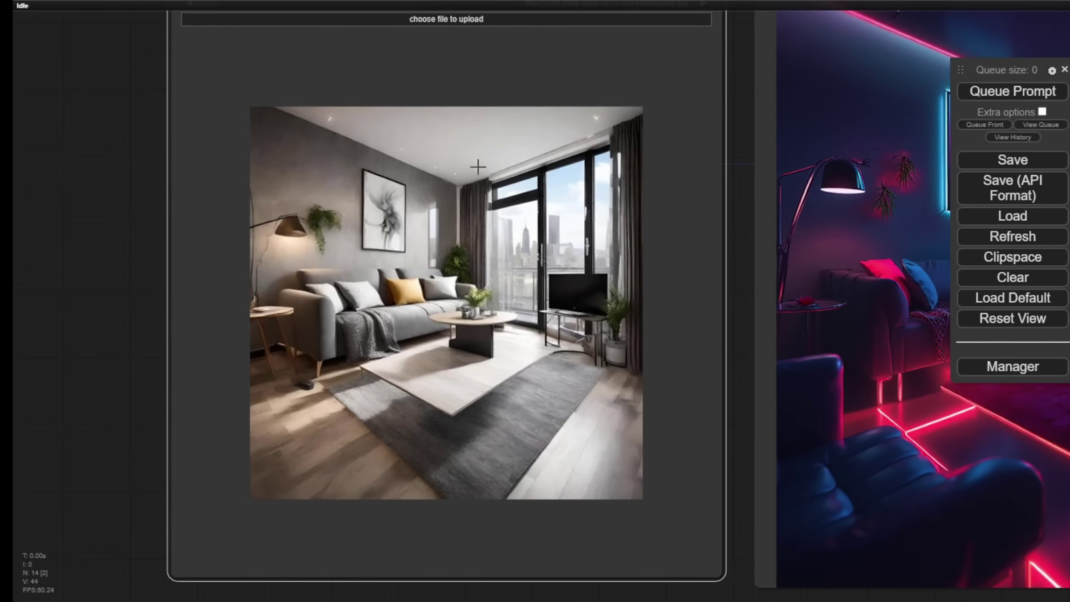
drag(735, 399, 468, 333)
scroll(204, 361, down, 2)
scroll(434, 312, down, 2)
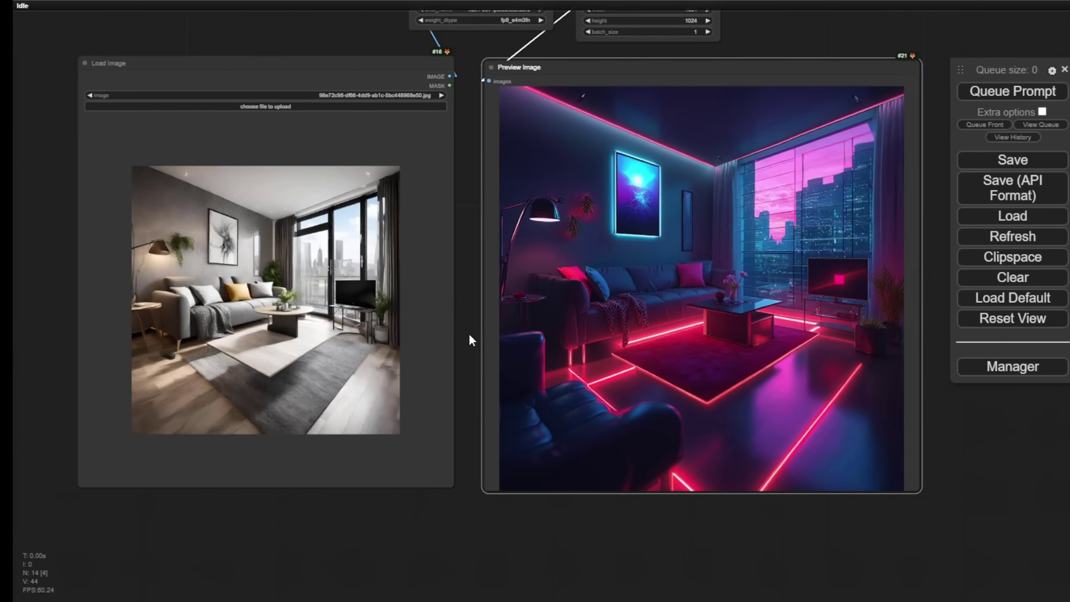
scroll(464, 321, up, 1)
scroll(122, 315, up, 1)
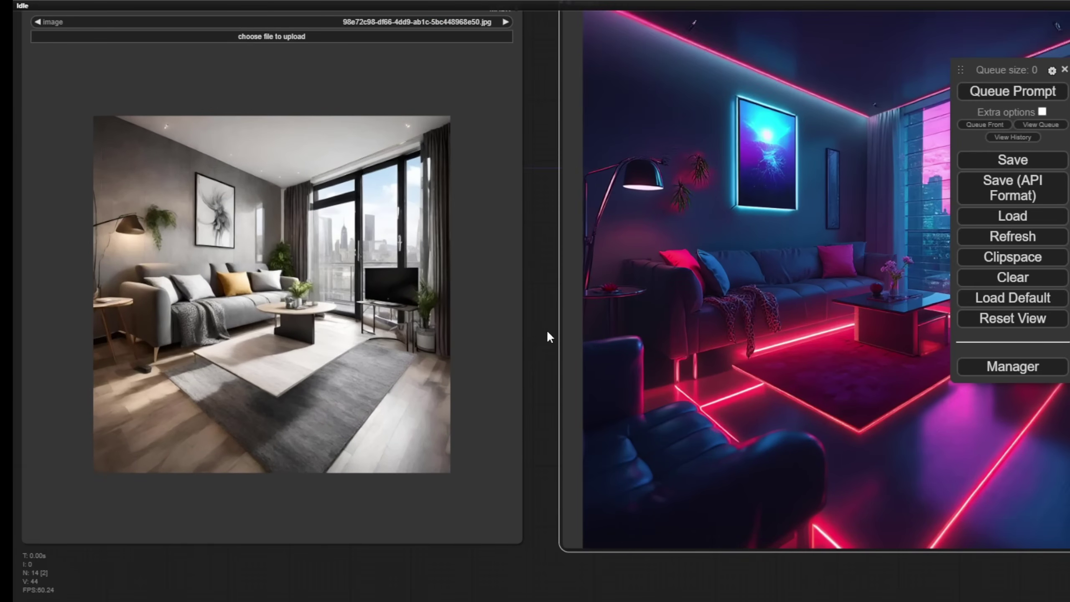
drag(547, 330, 459, 321)
scroll(454, 299, down, 1)
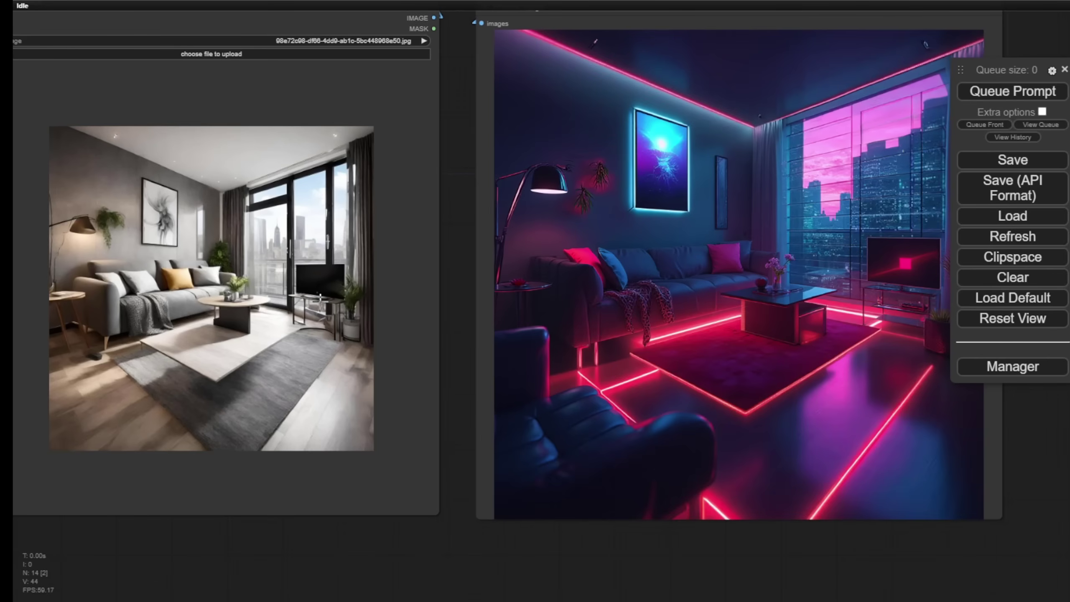
scroll(306, 412, up, 8)
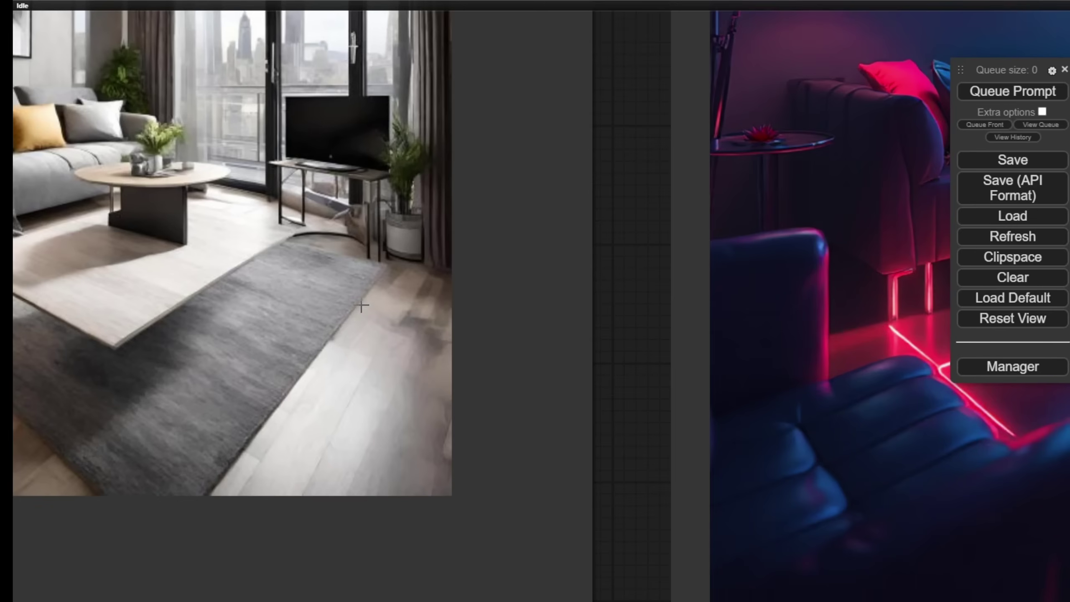
Examine how closely the generated neon room follows the source photo's sofa, rug, coffee table, TV stand and window layout.
scroll(253, 413, down, 8)
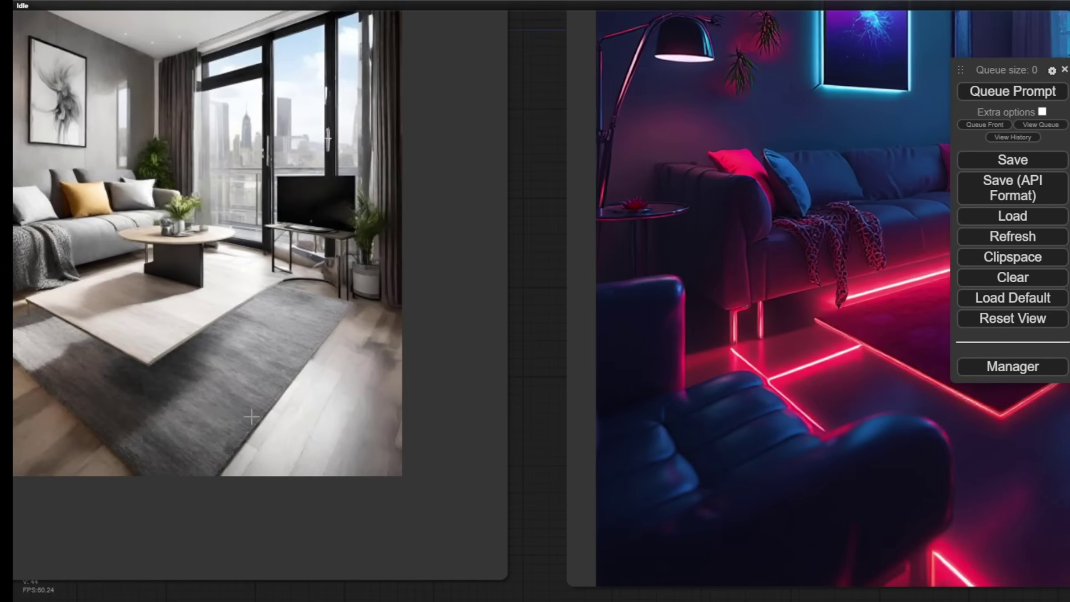
scroll(654, 301, up, 4)
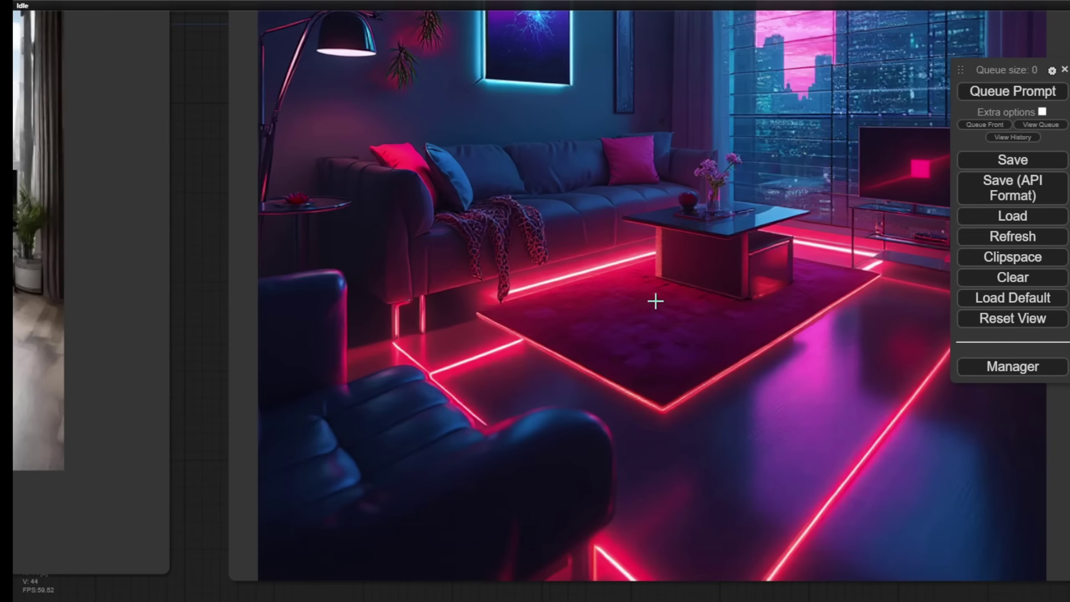
scroll(726, 449, down, 8)
scroll(674, 461, up, 4)
drag(475, 567, 649, 586)
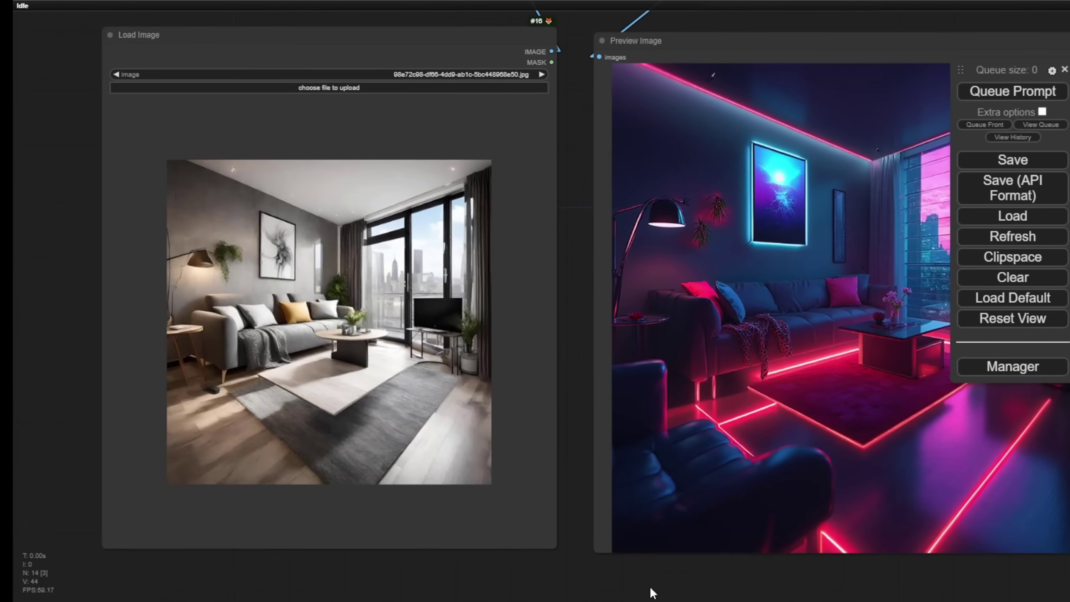
scroll(359, 407, up, 2)
scroll(358, 407, up, 3)
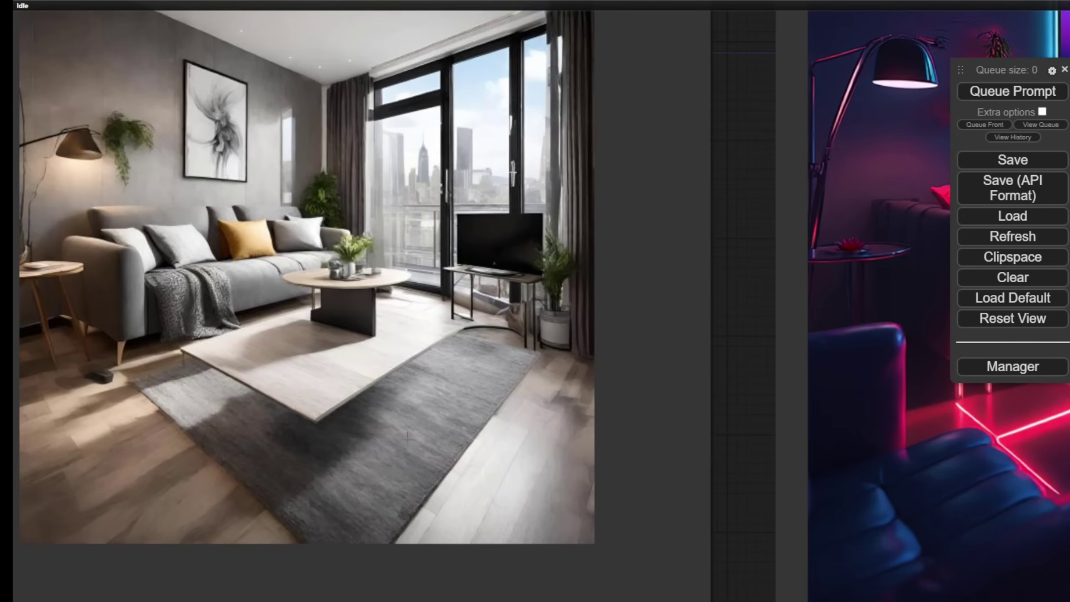
scroll(433, 393, down, 7)
drag(586, 383, 322, 305)
scroll(721, 375, up, 15)
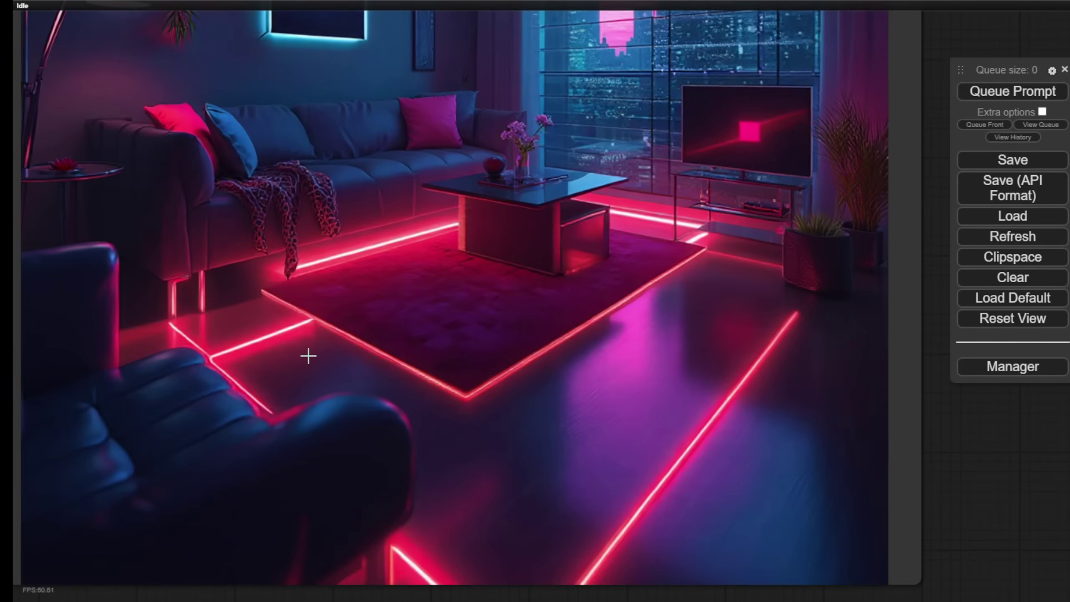
scroll(565, 265, down, 10)
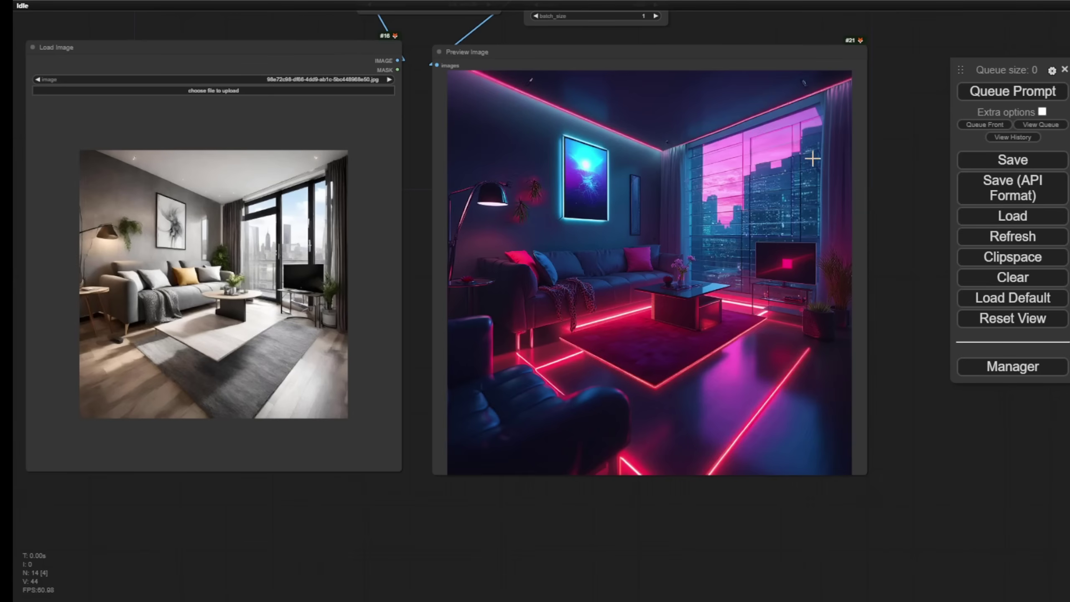
scroll(821, 165, down, 4)
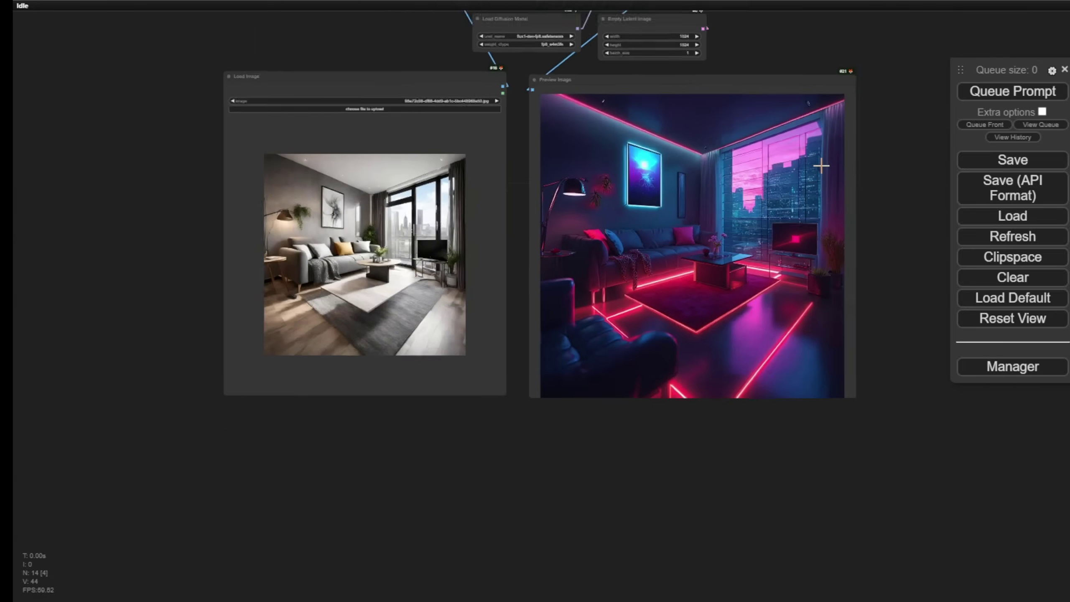
scroll(893, 255, up, 5)
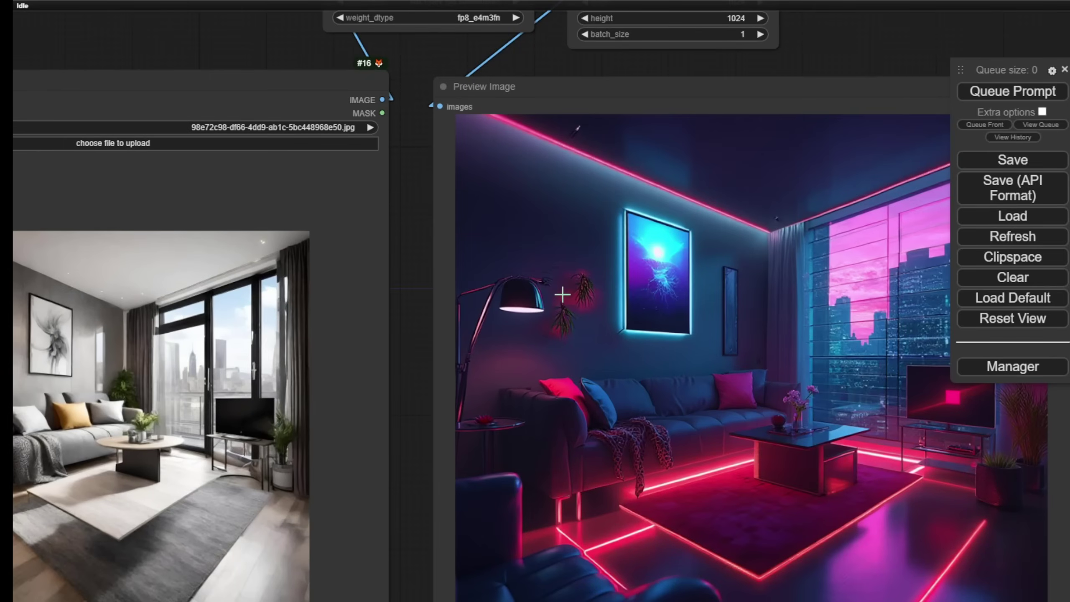
scroll(397, 222, down, 4)
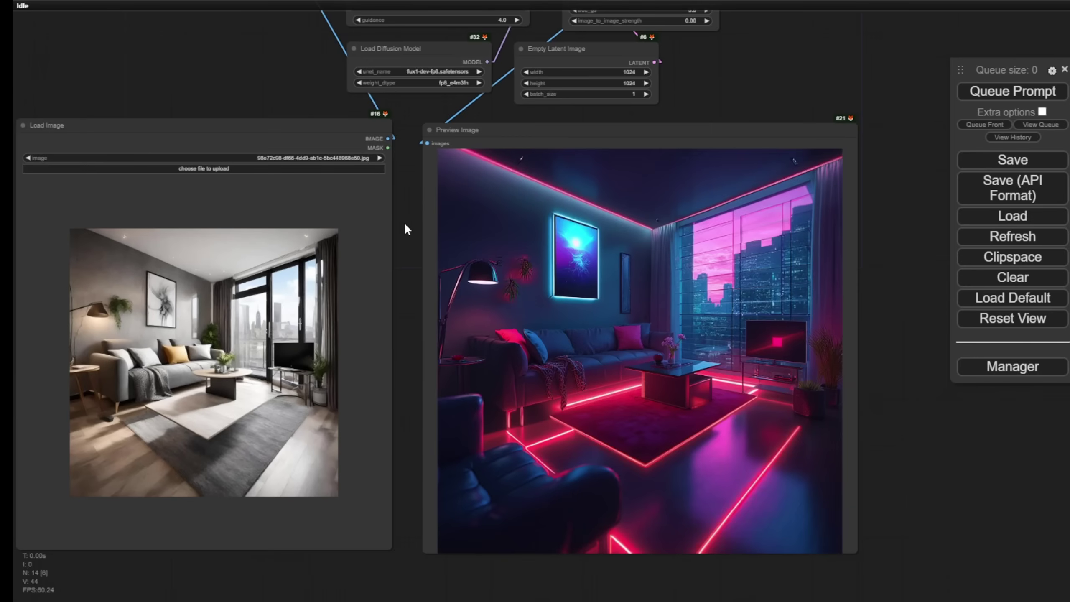
drag(404, 222, 420, 261)
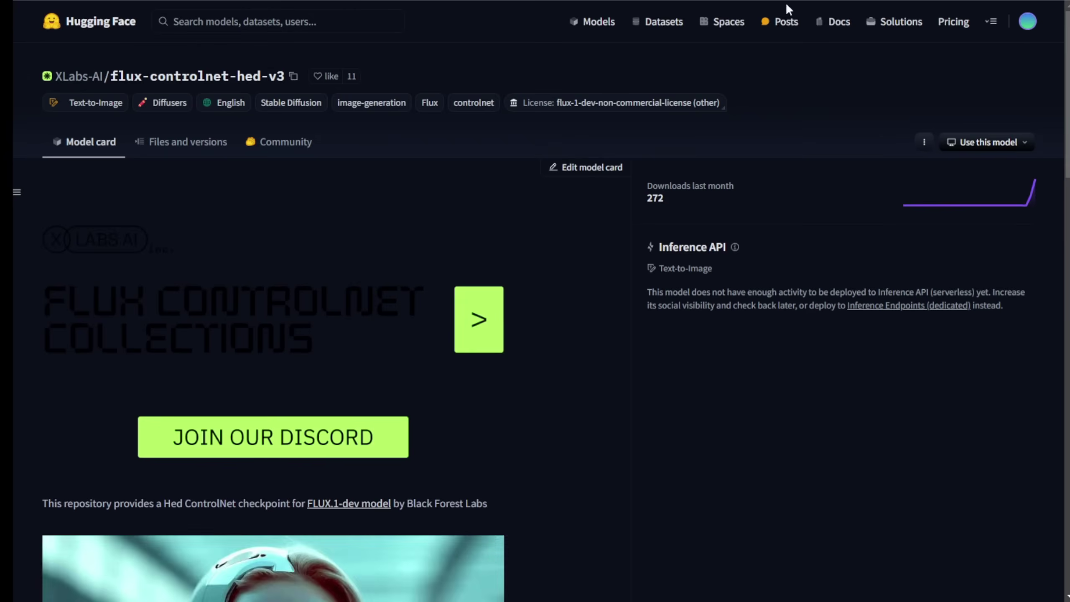
Switch to Hugging Face and review the XLabs-AI flux-controlnet-hed-v3 and flux-controlnet-depth-v3 model pages.
scroll(546, 194, down, 10)
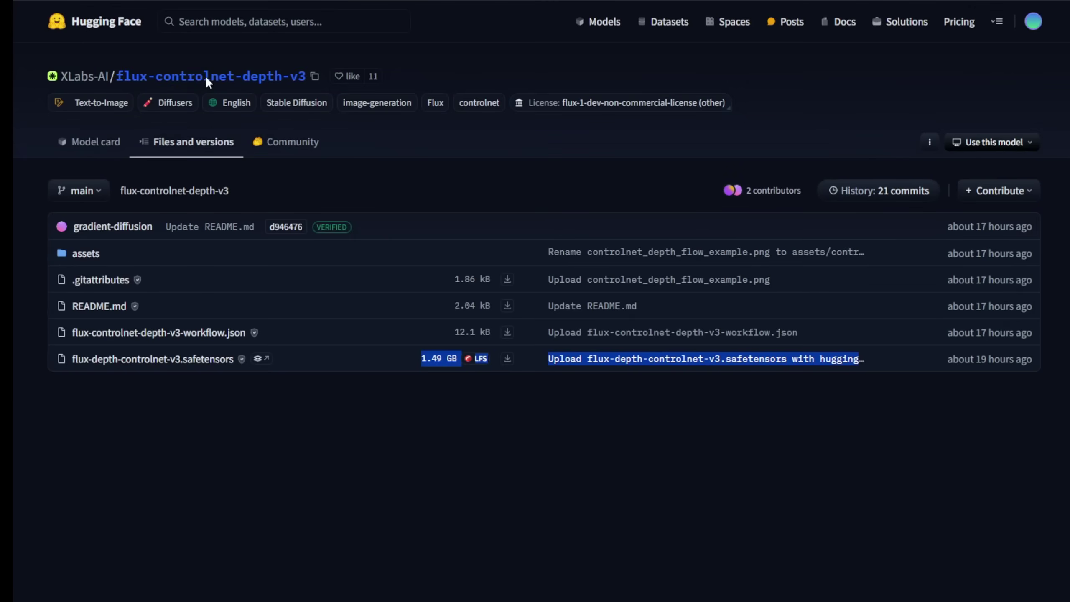
click(205, 76)
scroll(505, 173, down, 10)
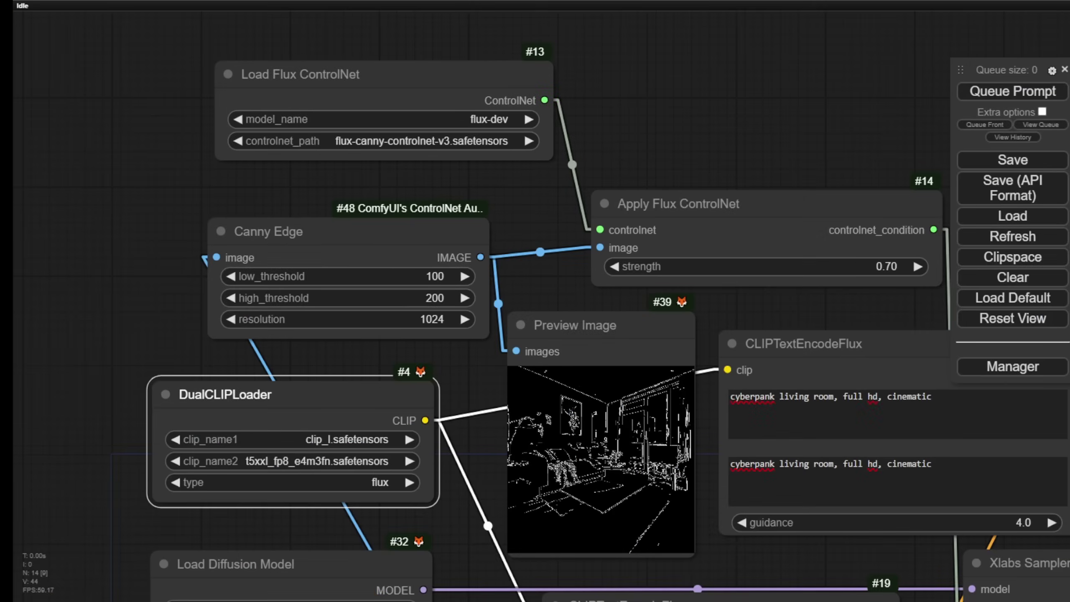
Return to the ComfyUI workflow and move the Load Flux ControlNet node directly above the Apply Flux ControlNet node.
drag(495, 188, 531, 264)
drag(541, 161, 841, 150)
drag(796, 79, 455, 94)
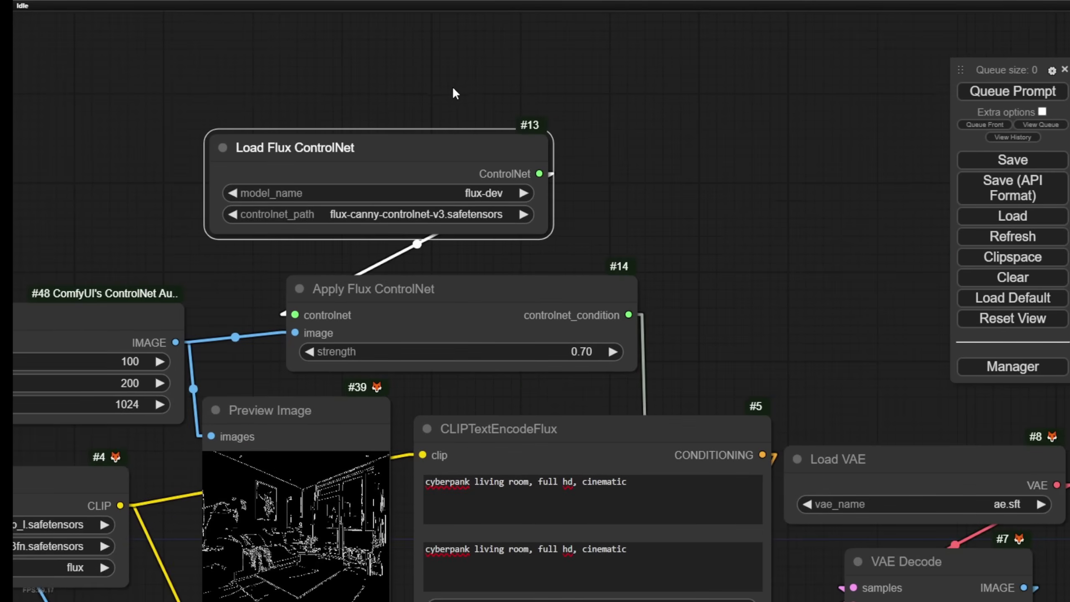
drag(346, 150, 397, 149)
scroll(648, 180, down, 2)
double_click(648, 180)
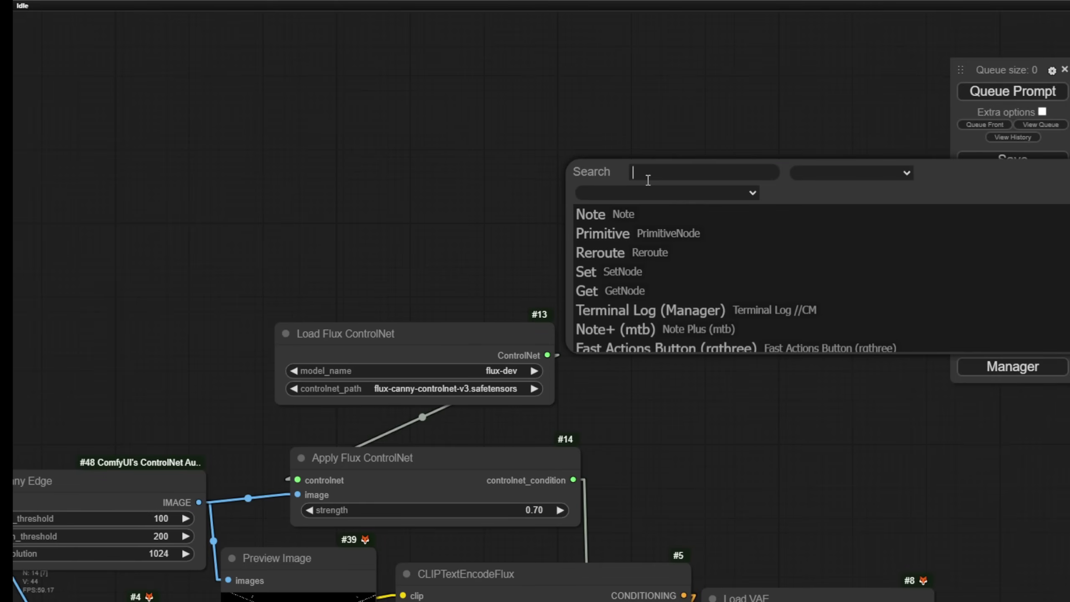
text(load )
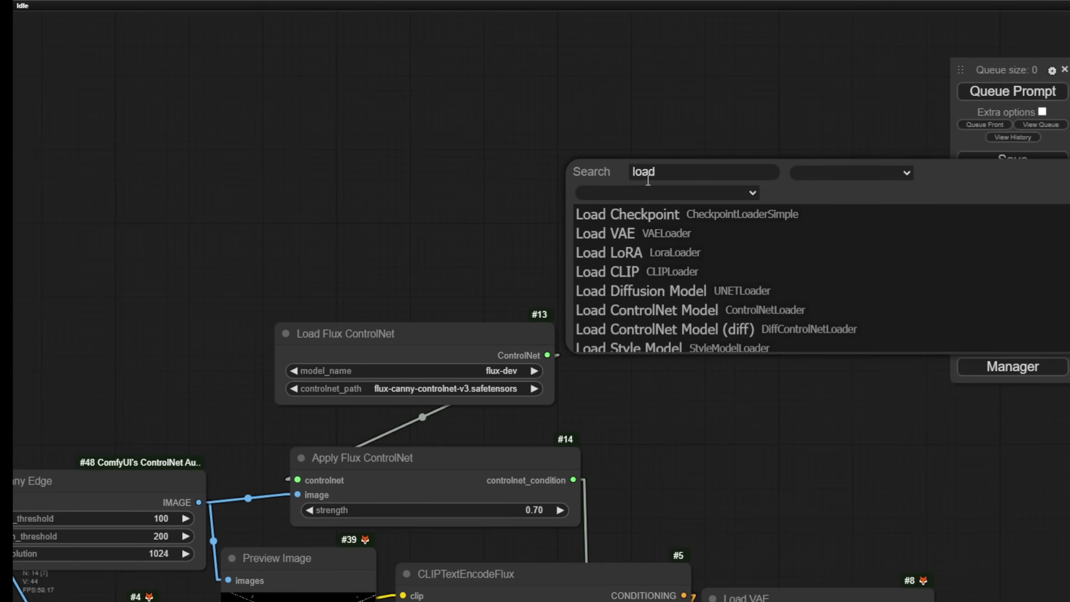
text(Fl)
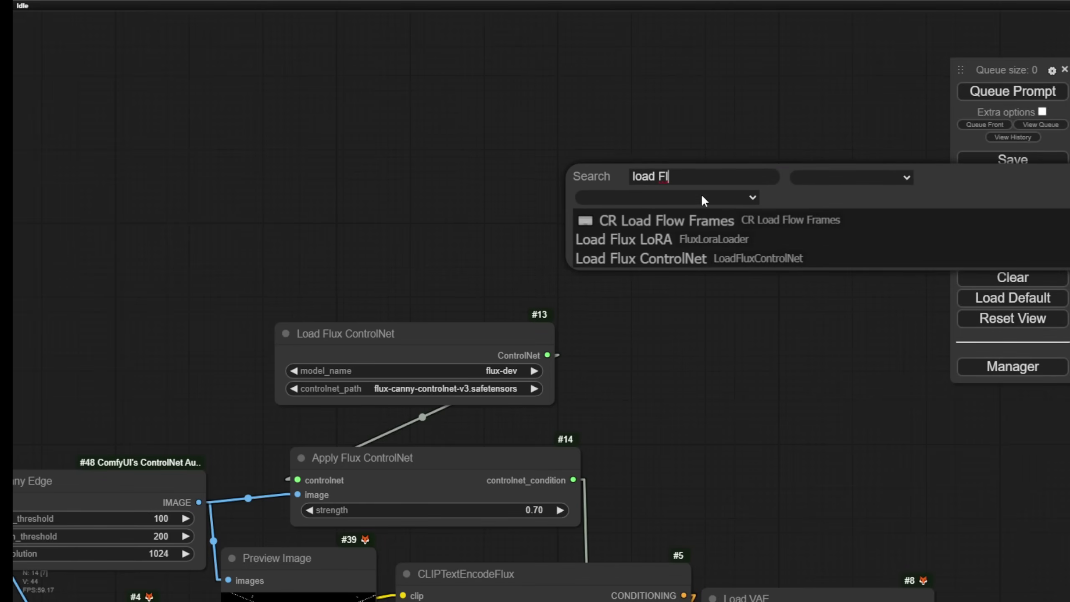
click(601, 255)
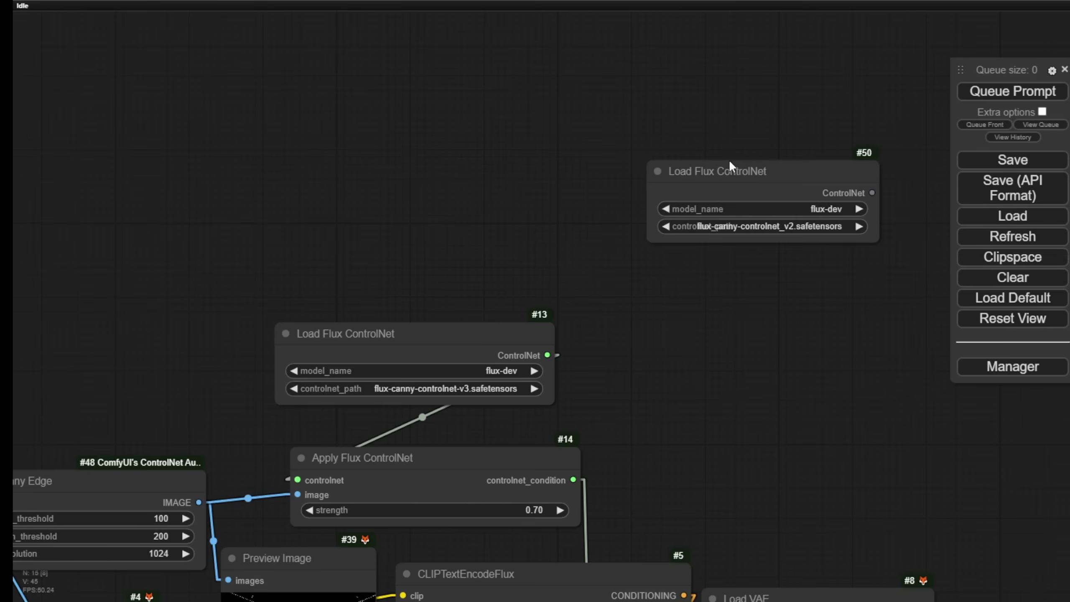
drag(725, 177, 690, 308)
click(608, 311)
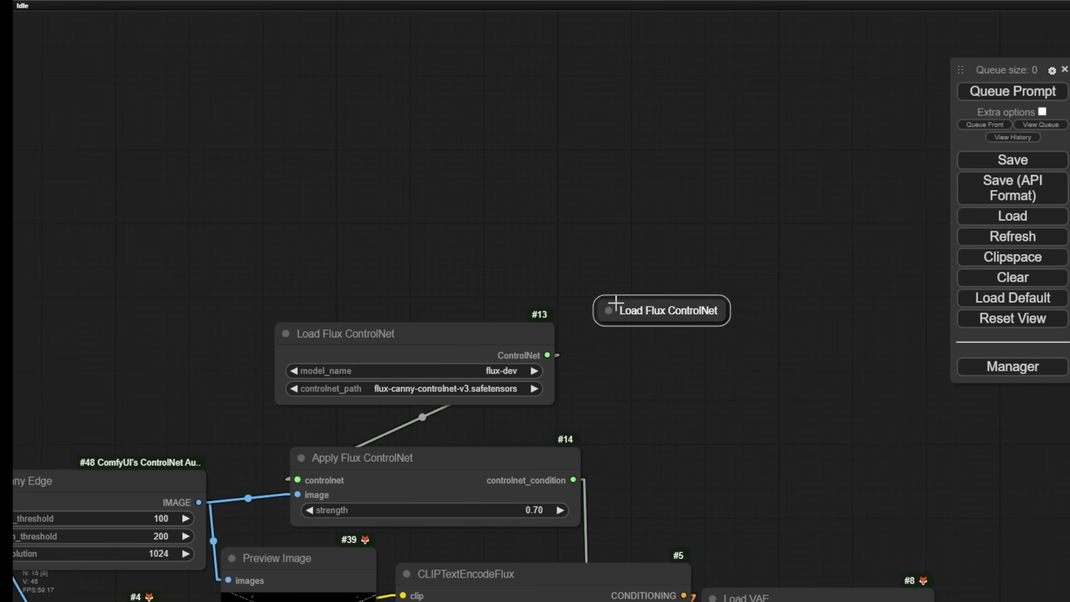
key(Delete)
Set controlnet_path in the Load Flux ControlNet node to flux-depth-controlnet-v3.safetensors.
scroll(599, 341, up, 4)
drag(536, 408, 670, 337)
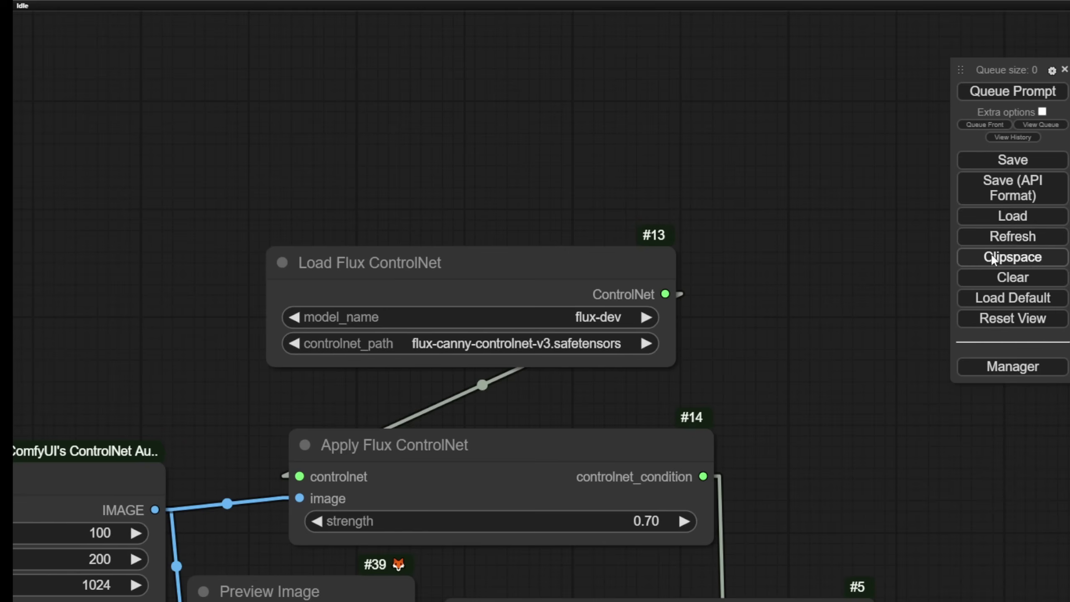
click(512, 341)
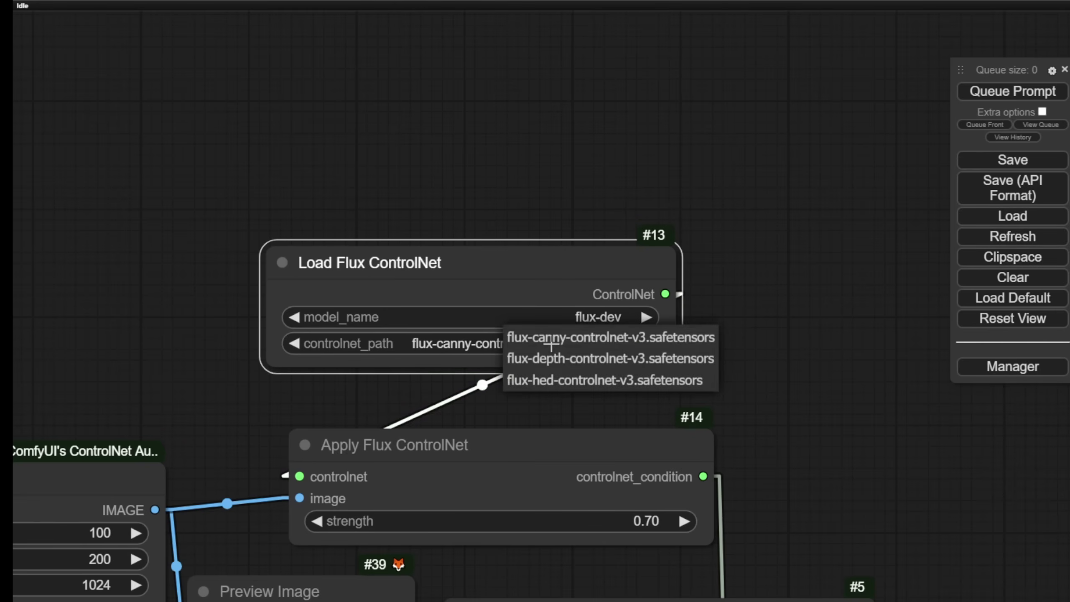
click(683, 363)
Search the nodes for "Depth" and add a MiDaS Depth Map preprocessor below the Canny Edge node.
drag(546, 396, 848, 292)
scroll(692, 355, down, 3)
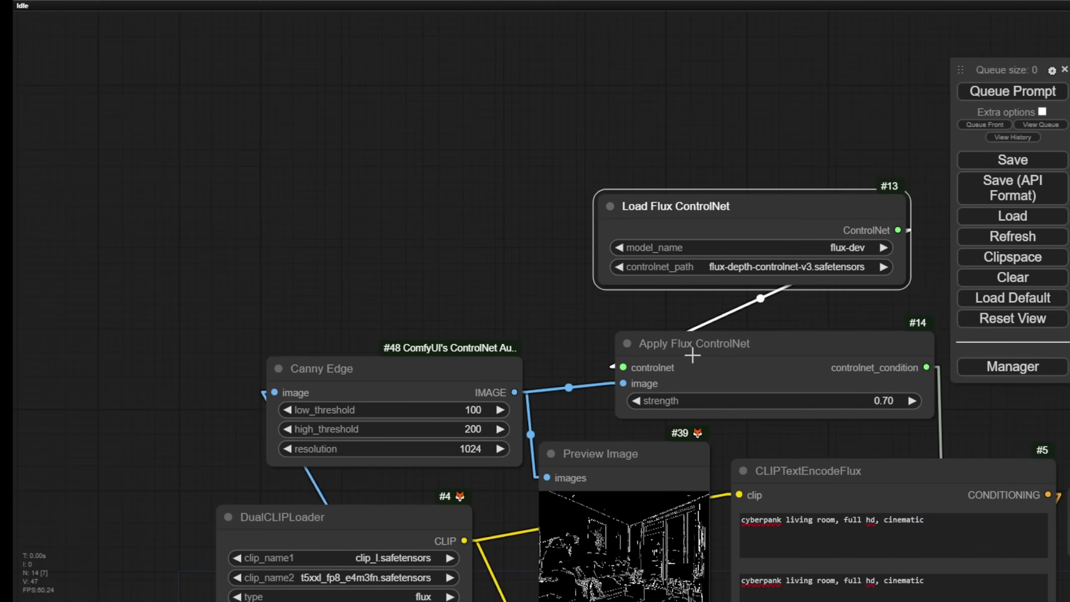
double_click(419, 322)
text(Depth)
scroll(394, 350, down, 2)
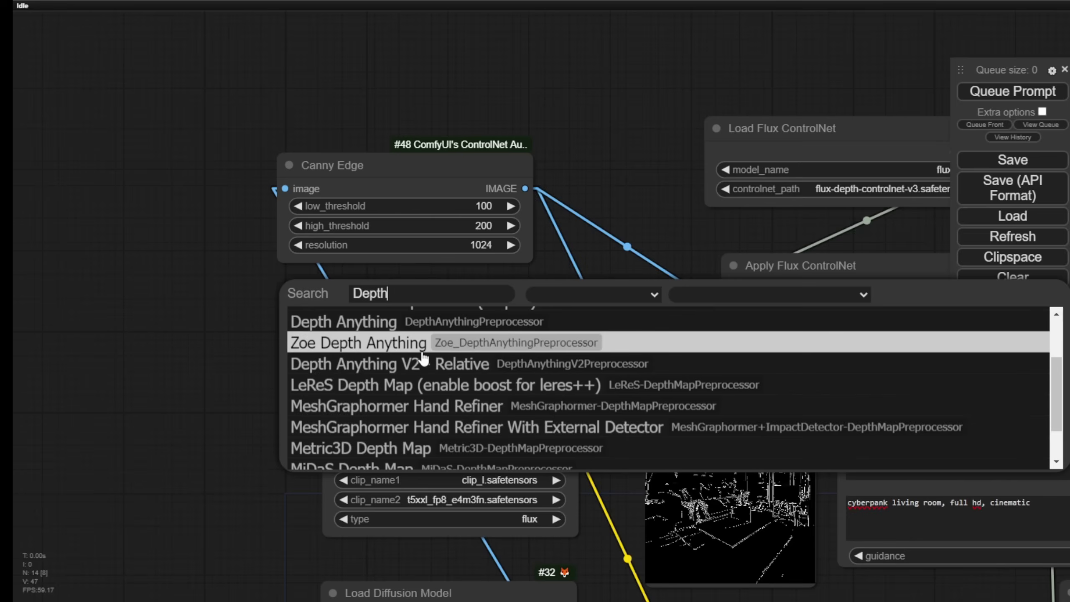
scroll(337, 350, down, 1)
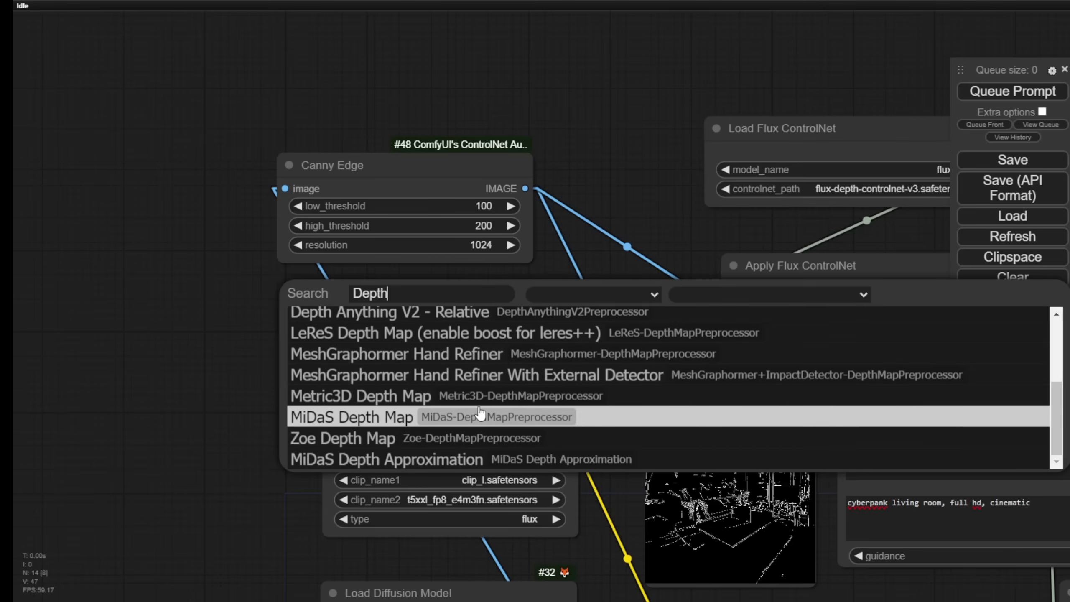
click(453, 415)
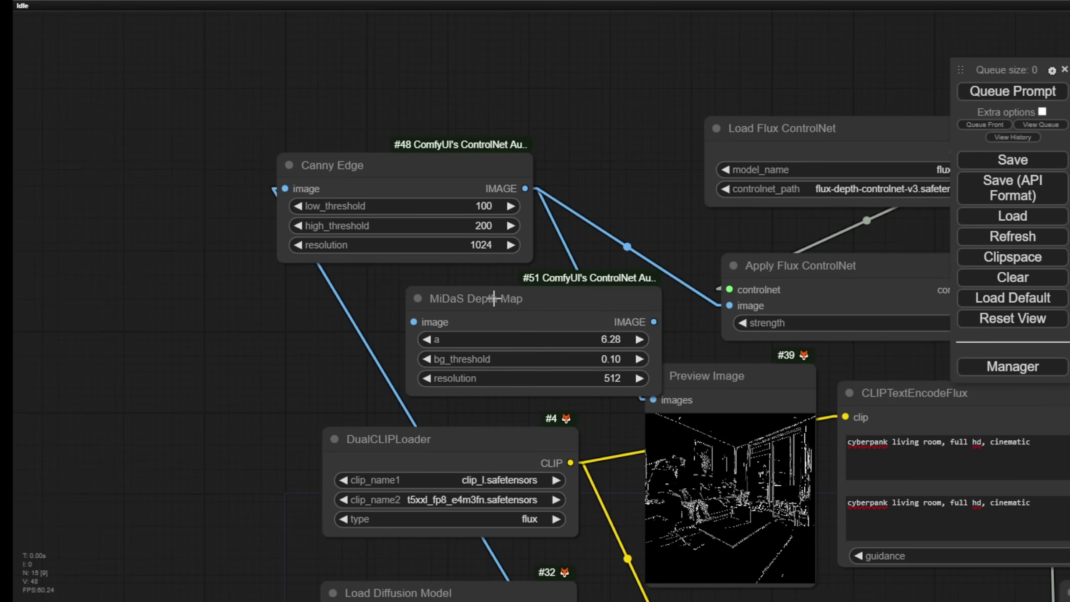
Reroute the source image link from Canny Edge to MiDaS Depth Map and connect its output to Apply Flux ControlNet and Preview Image.
drag(494, 300, 436, 293)
drag(284, 189, 353, 312)
drag(654, 295, 368, 286)
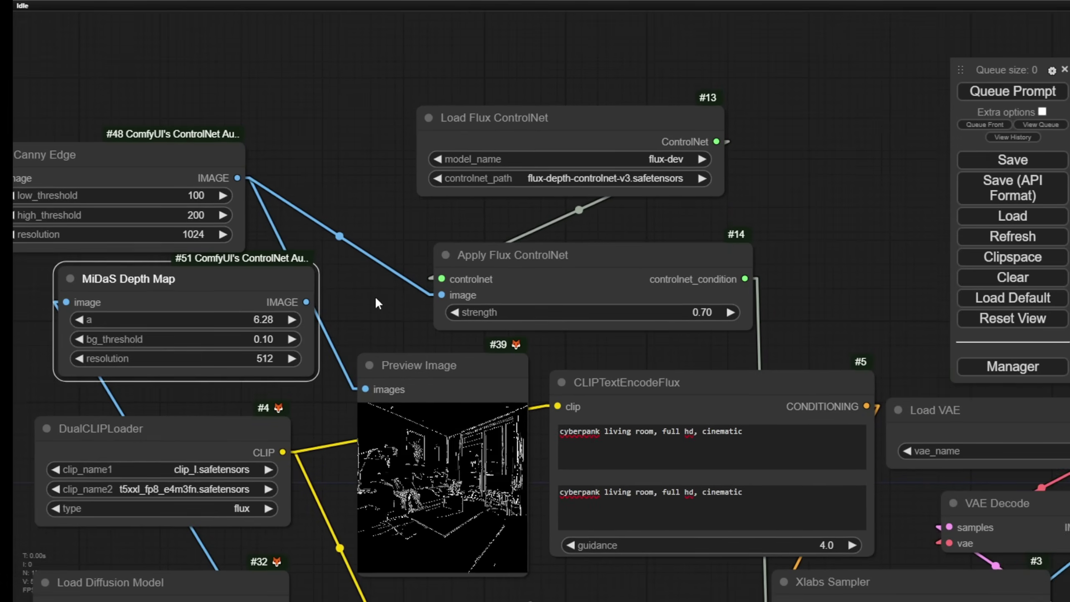
drag(304, 302, 441, 296)
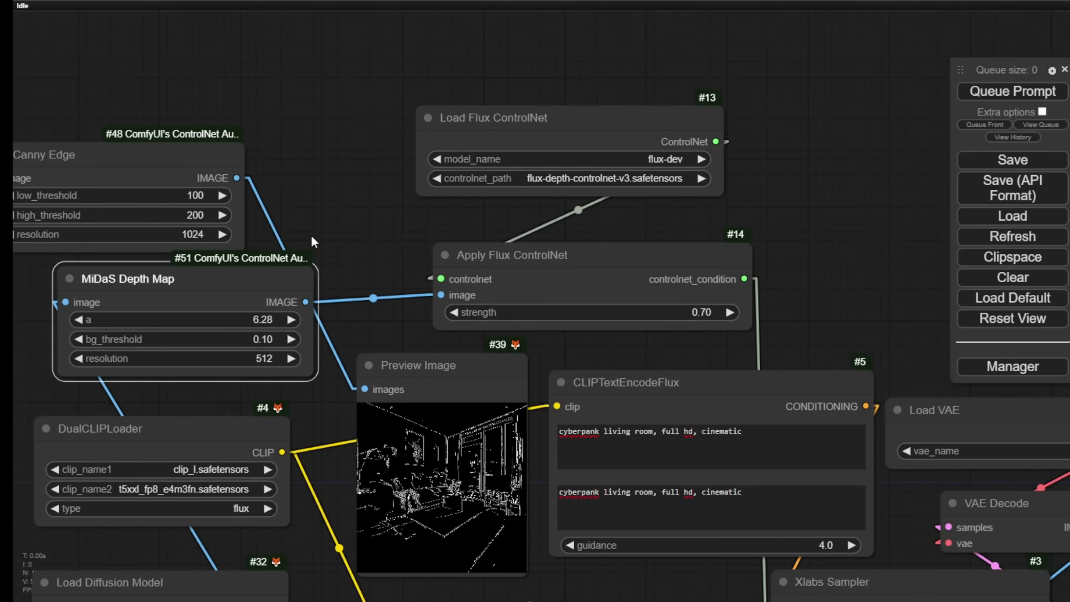
drag(306, 302, 365, 389)
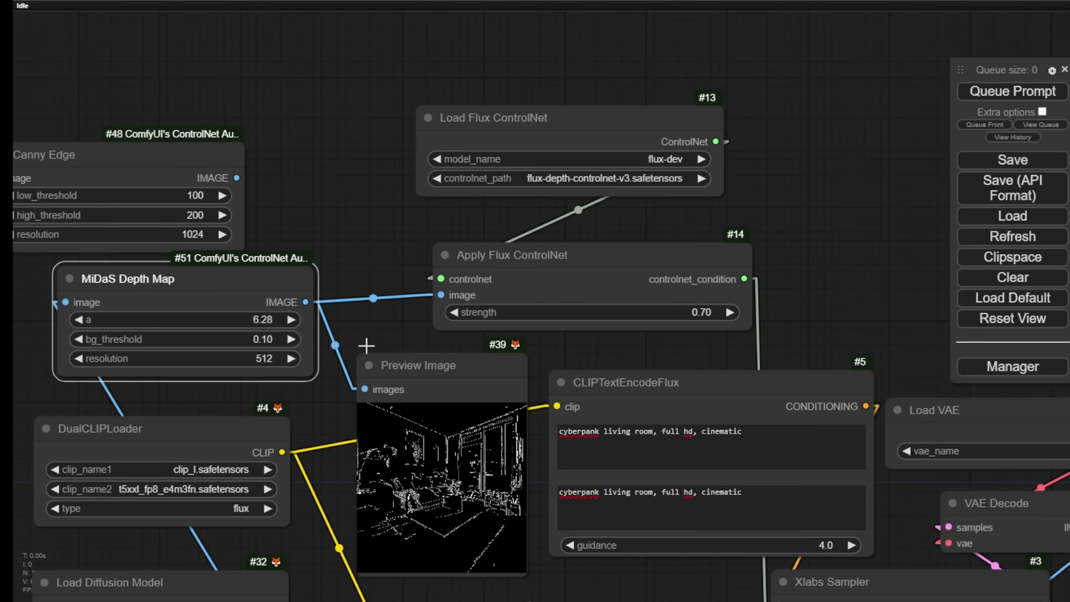
Nudge the MiDaS Depth Map node slightly down from Canny Edge and shift Apply Flux ControlNet closer to it.
drag(353, 222, 418, 229)
drag(198, 288, 203, 301)
drag(373, 238, 277, 216)
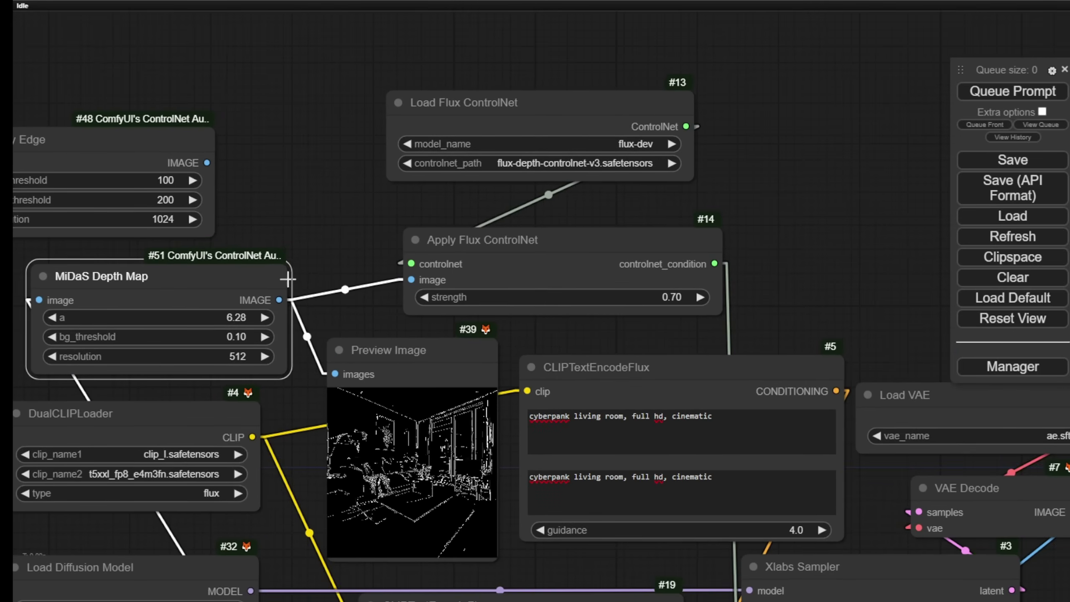
drag(302, 269, 502, 286)
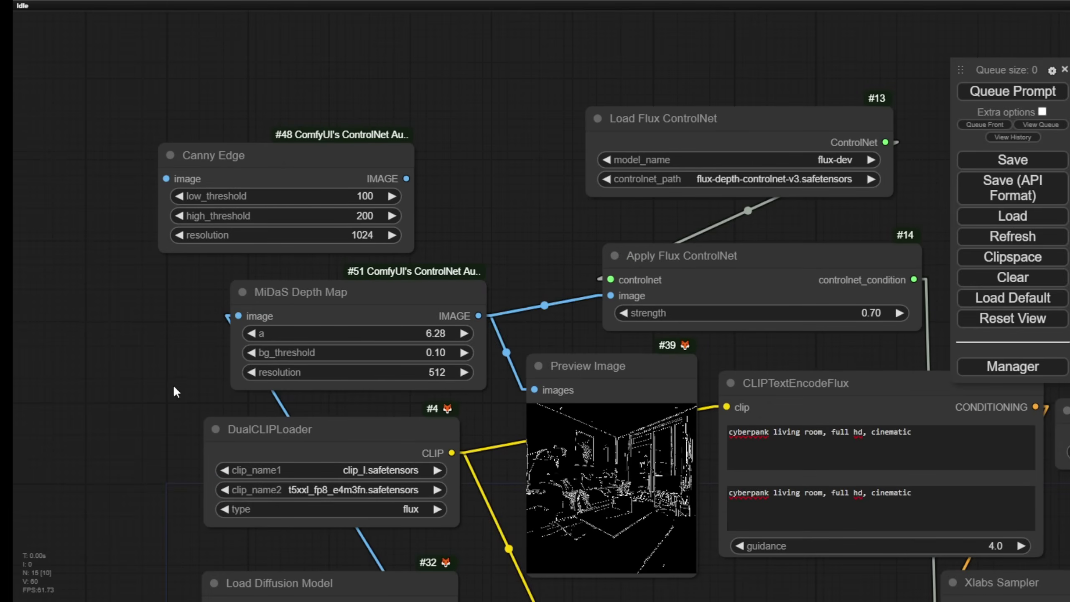
drag(174, 388, 182, 319)
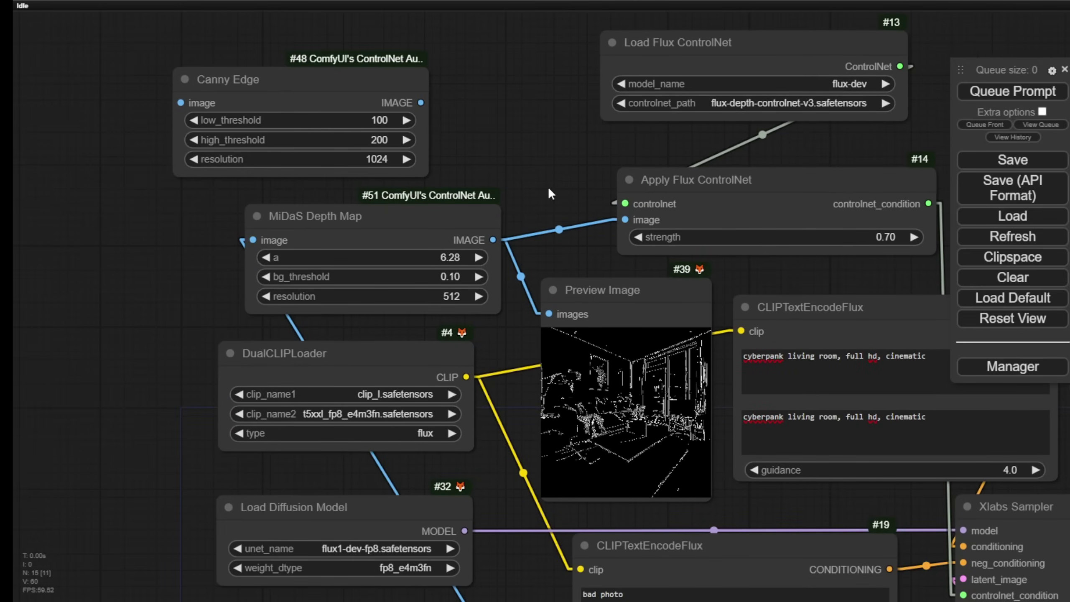
drag(548, 187, 384, 239)
scroll(342, 291, up, 5)
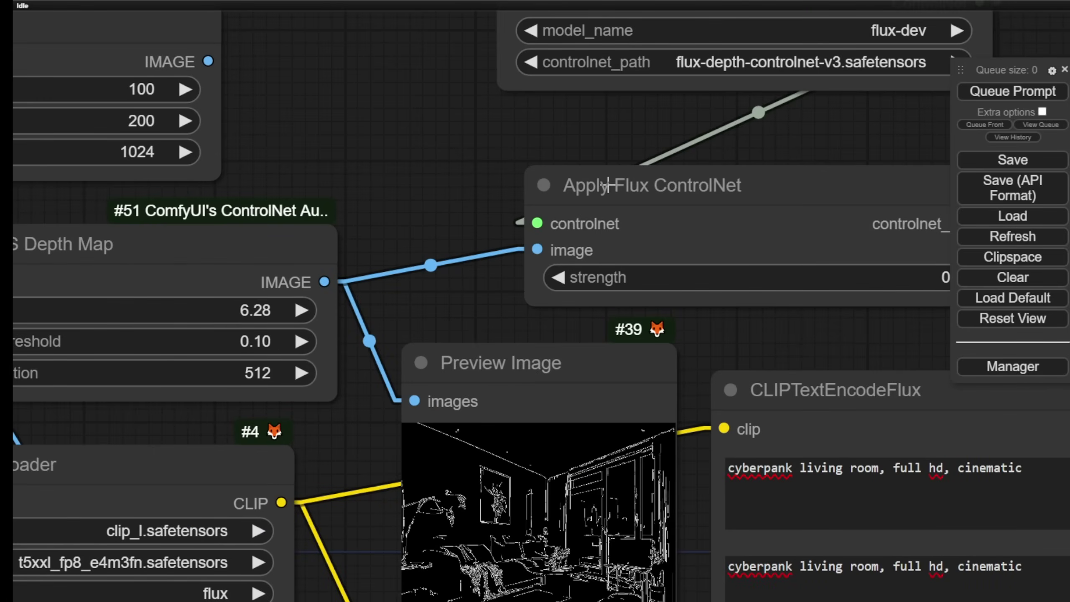
drag(608, 186, 551, 181)
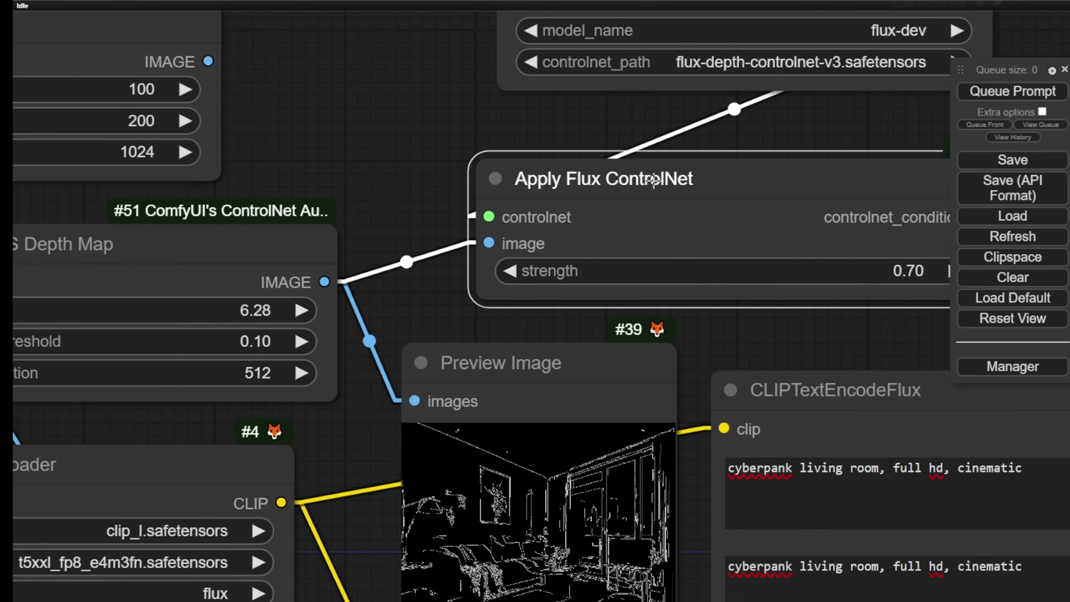
scroll(350, 238, down, 10)
Queue the prompt with the depth setup and view the depth map preview and the running nodes.
drag(346, 270, 356, 99)
scroll(370, 177, up, 4)
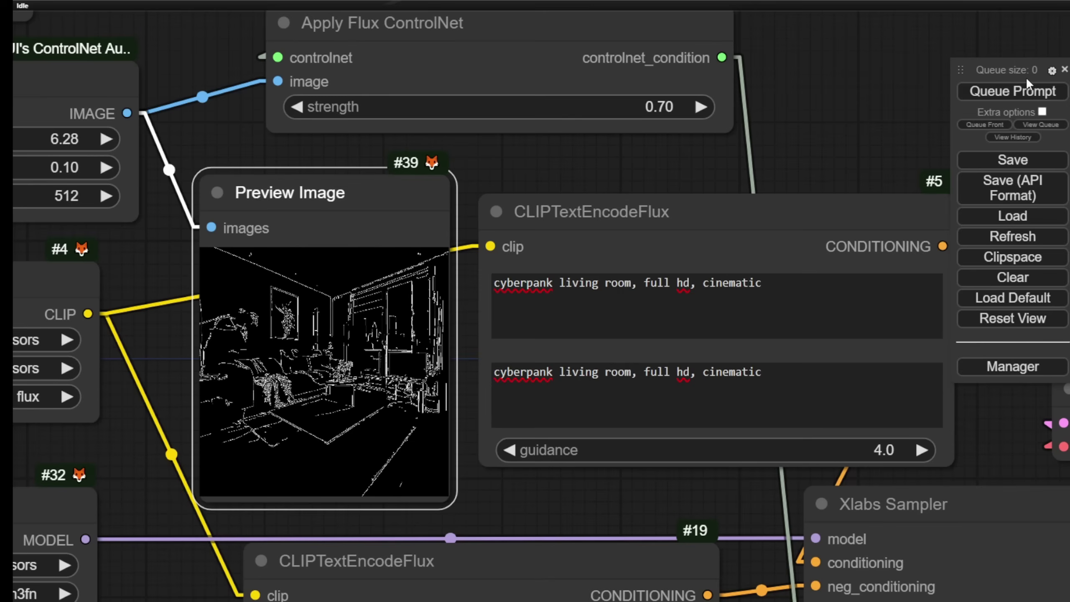
click(1011, 91)
scroll(168, 540, down, 4)
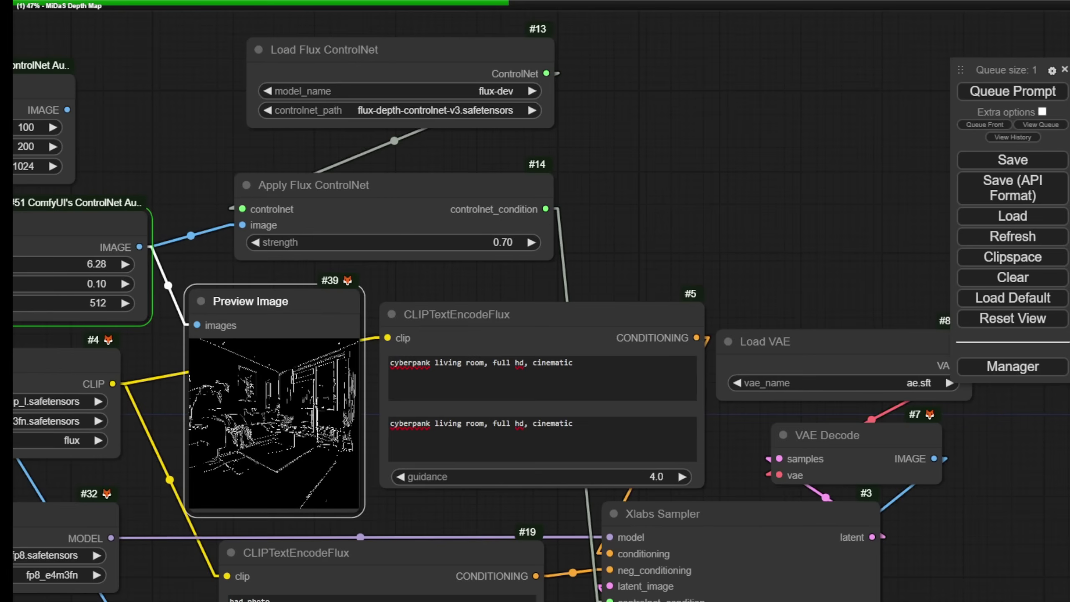
scroll(197, 411, down, 5)
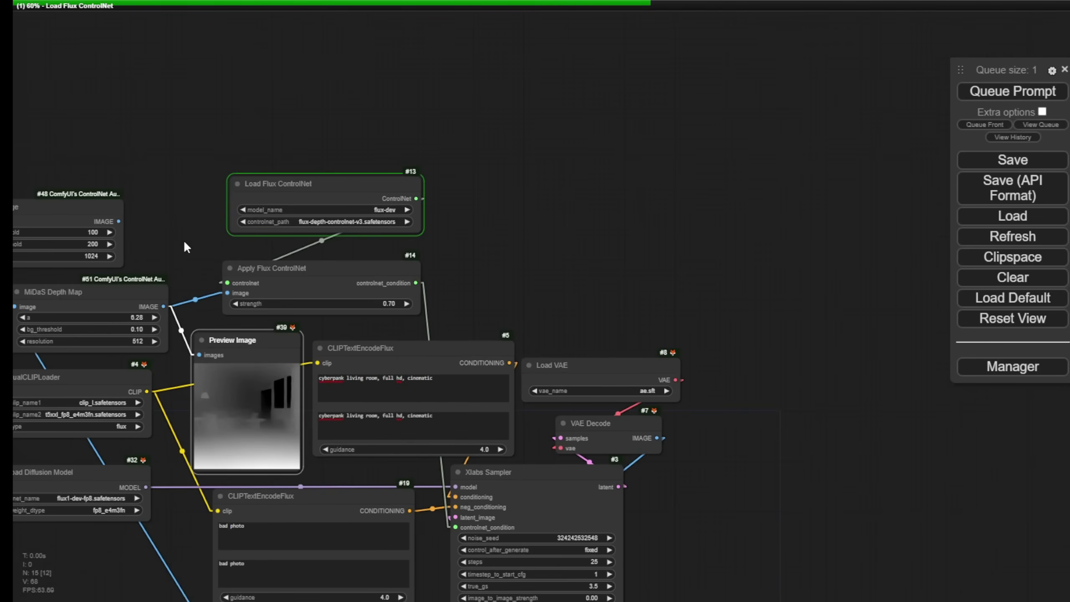
Examine the MiDaS depth map preview and the Xlabs Sampler node while the depth prompt runs.
drag(187, 247, 268, 216)
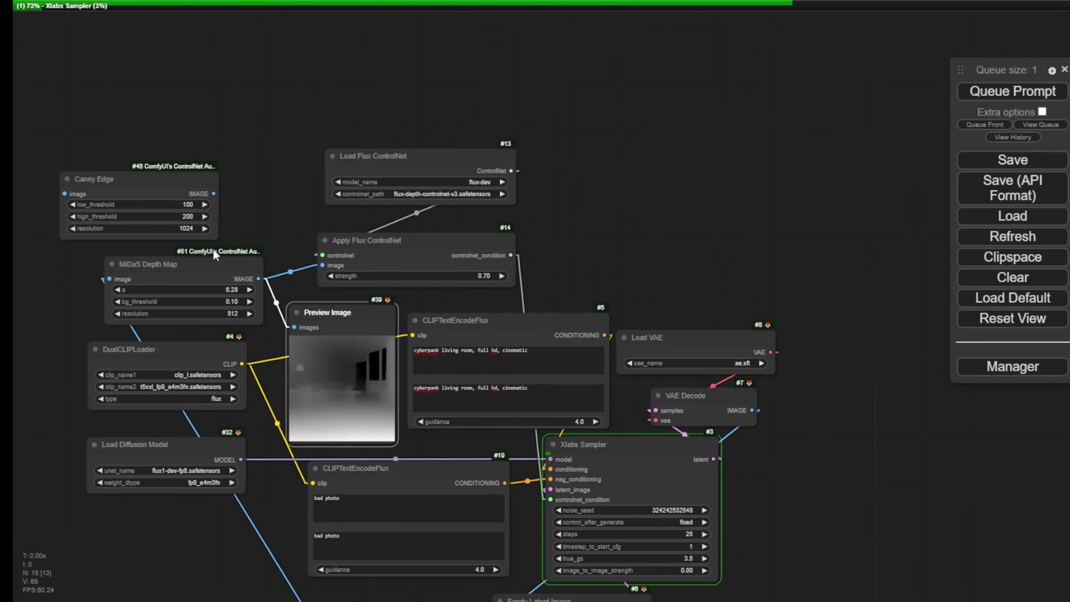
scroll(249, 404, up, 7)
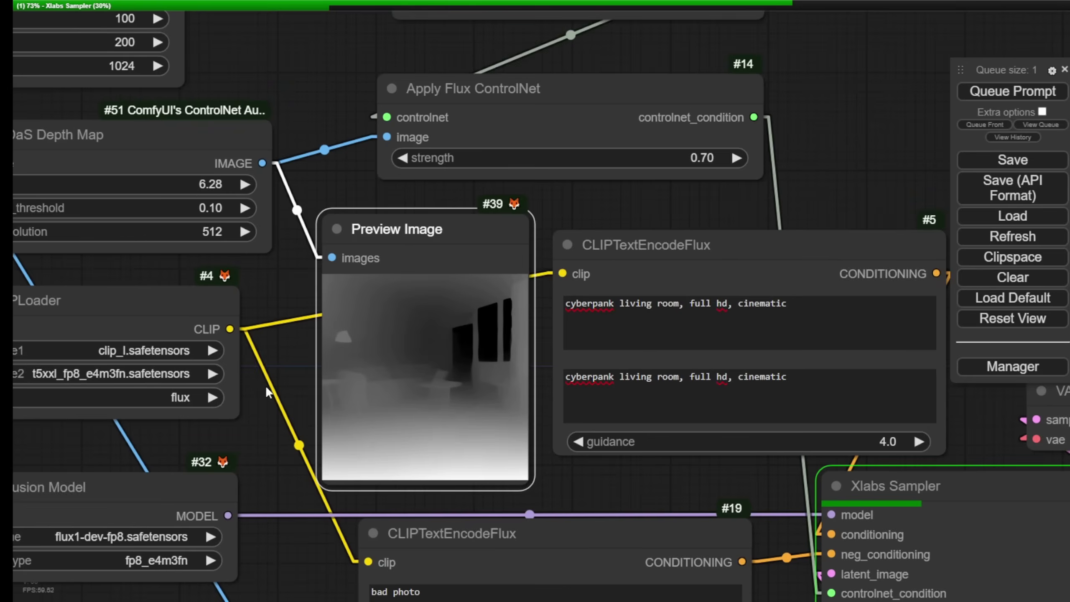
scroll(266, 385, up, 2)
drag(270, 258, 358, 243)
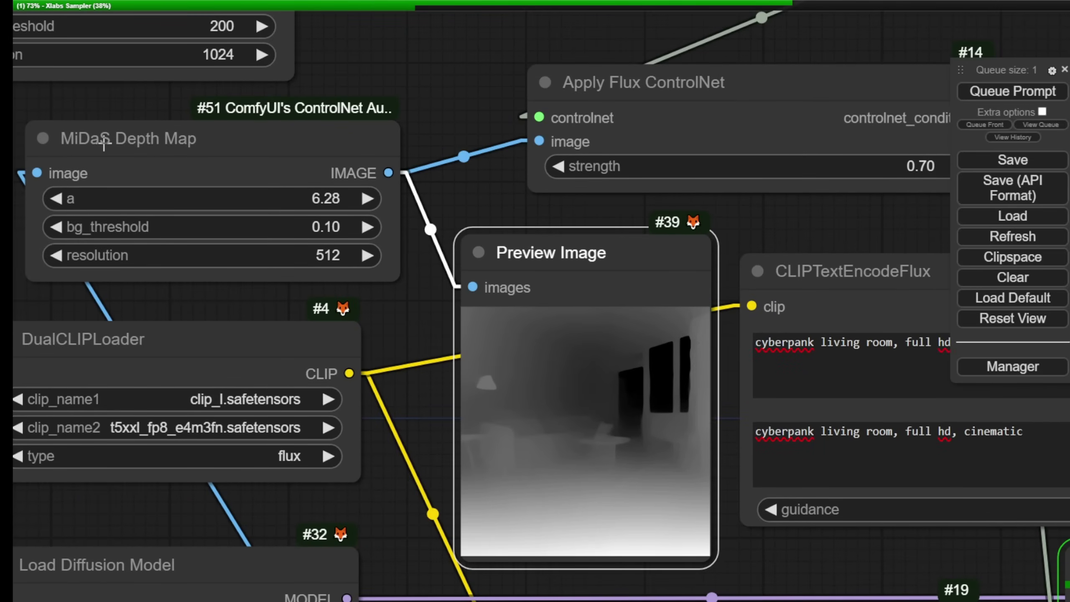
drag(404, 309, 366, 241)
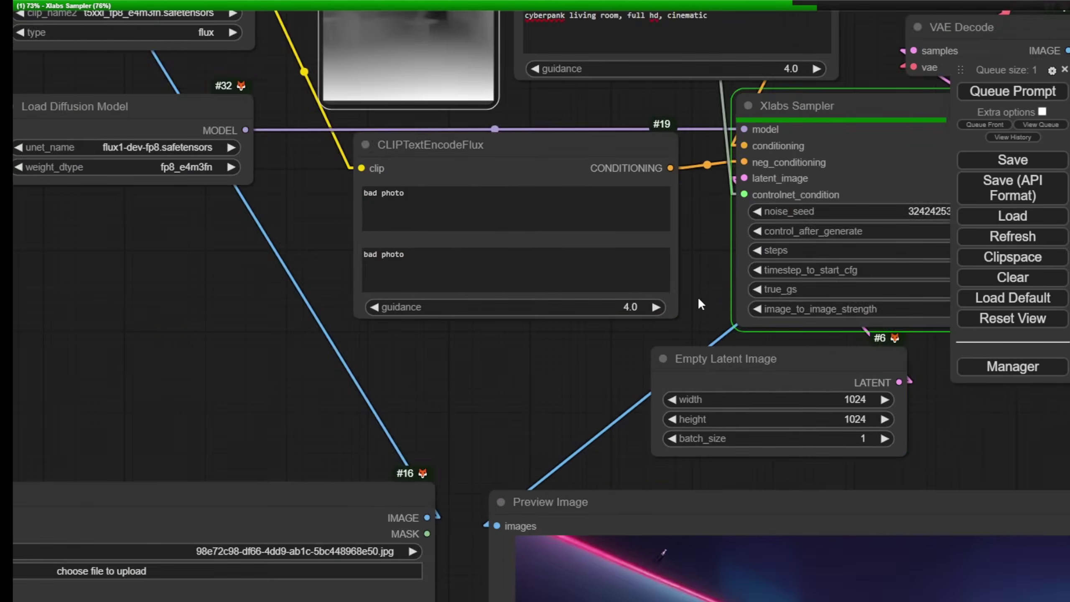
scroll(698, 296, down, 4)
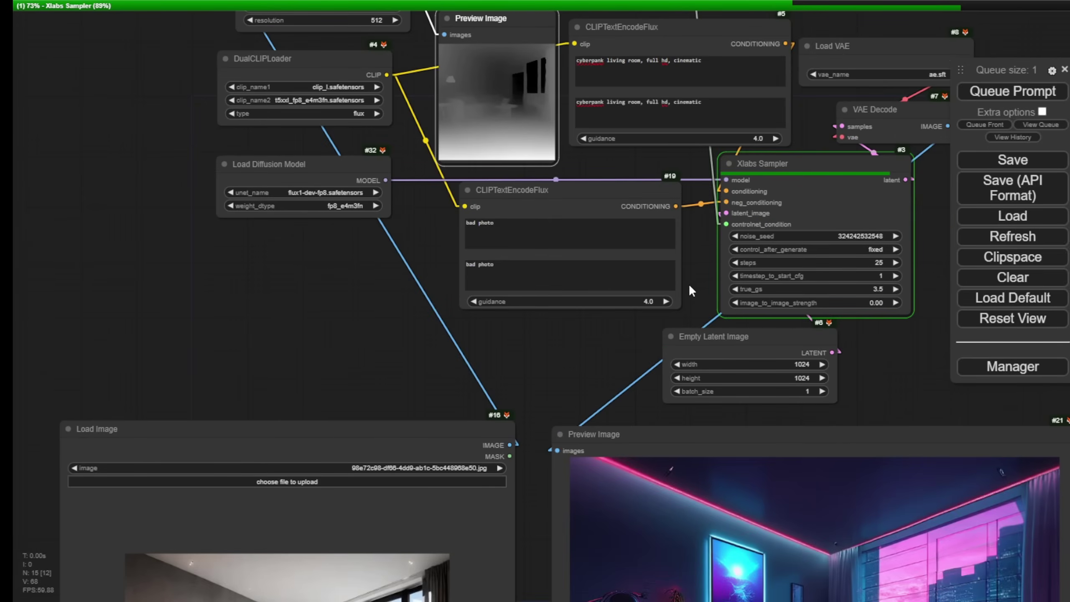
scroll(689, 284, up, 6)
drag(703, 253, 472, 392)
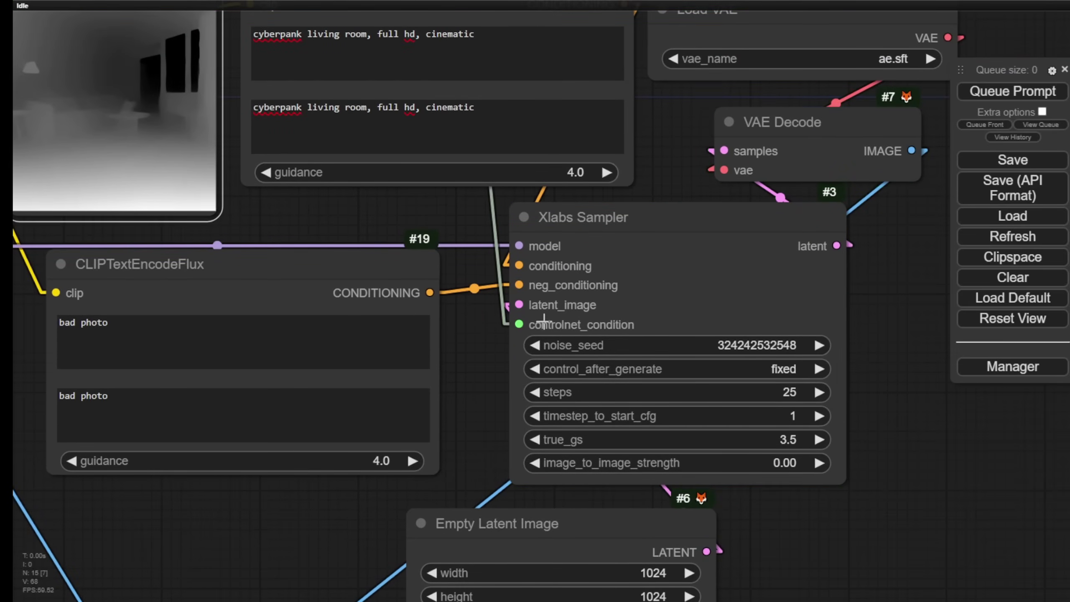
Inspect the Xlabs Sampler's inputs, especially controlnet_condition and its link from Apply Flux ControlNet.
scroll(538, 313, up, 2)
scroll(538, 310, up, 2)
scroll(534, 333, up, 2)
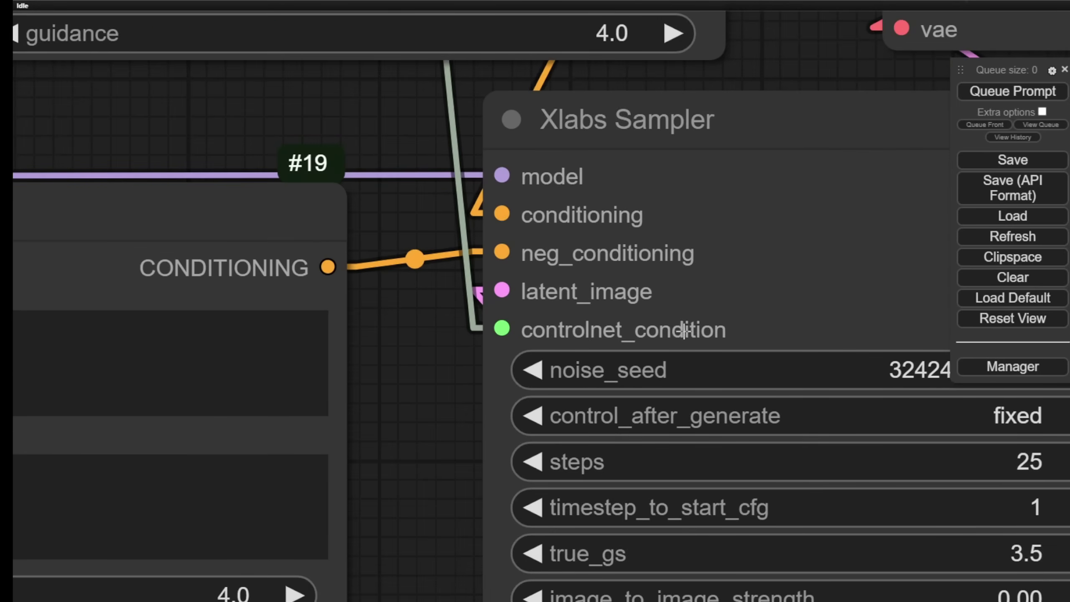
mouse_move(502, 329)
mouse_down()
mouse_move(447, 330)
mouse_move(464, 387)
mouse_move(501, 328)
mouse_move(304, 208)
mouse_move(378, 315)
mouse_move(196, 312)
mouse_move(256, 306)
mouse_move(497, 351)
mouse_move(502, 327)
mouse_move(488, 329)
mouse_up()
scroll(467, 341, down, 5)
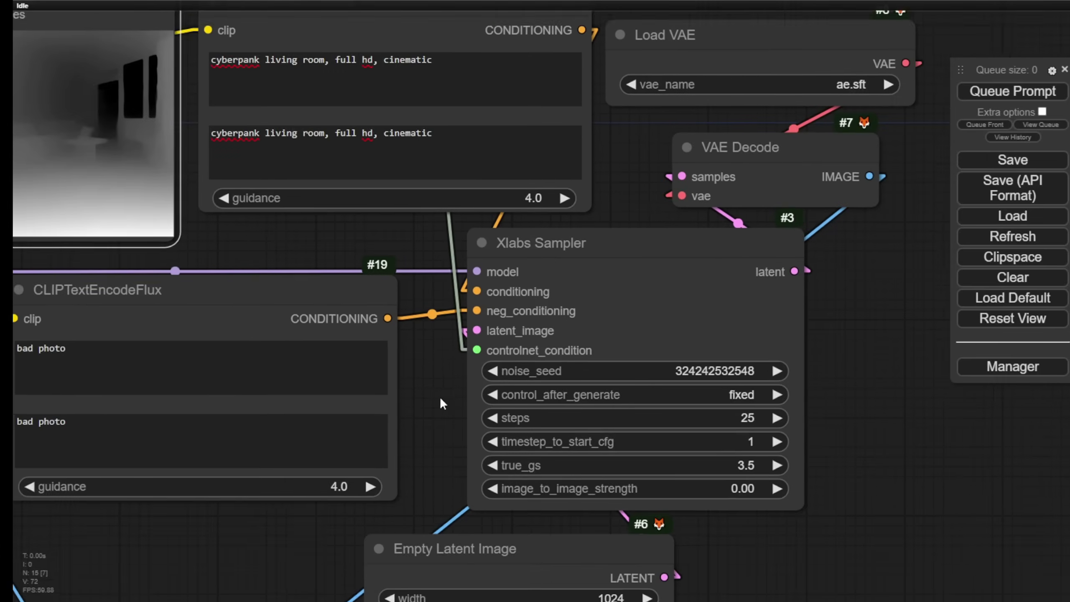
scroll(441, 397, up, 5)
drag(454, 174, 704, 201)
Compare the cyberpunk living room image generated with the depth model against the source photo.
scroll(502, 338, down, 3)
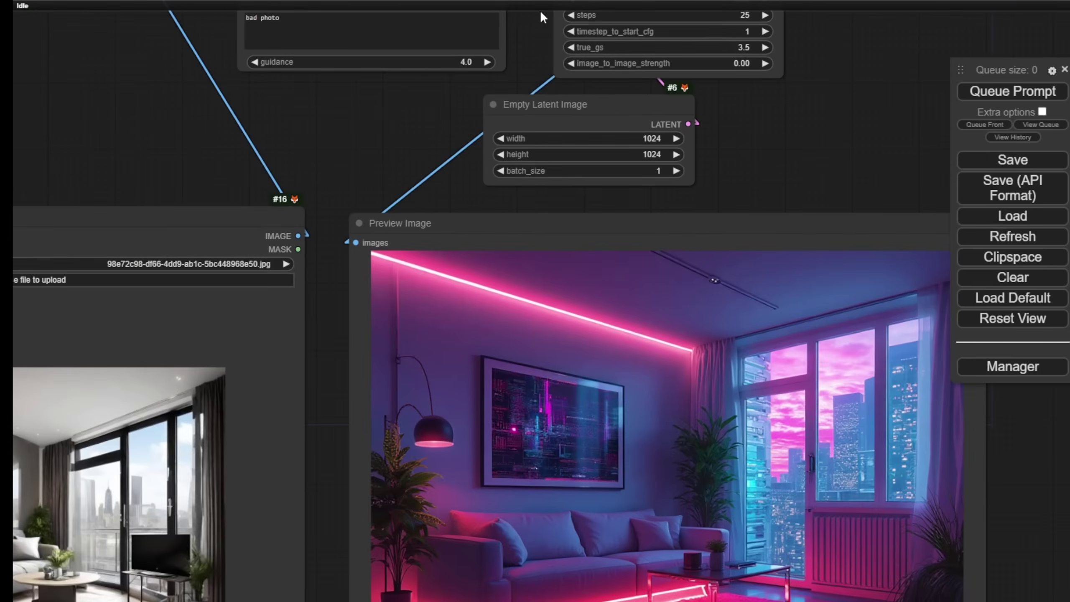
scroll(342, 143, down, 3)
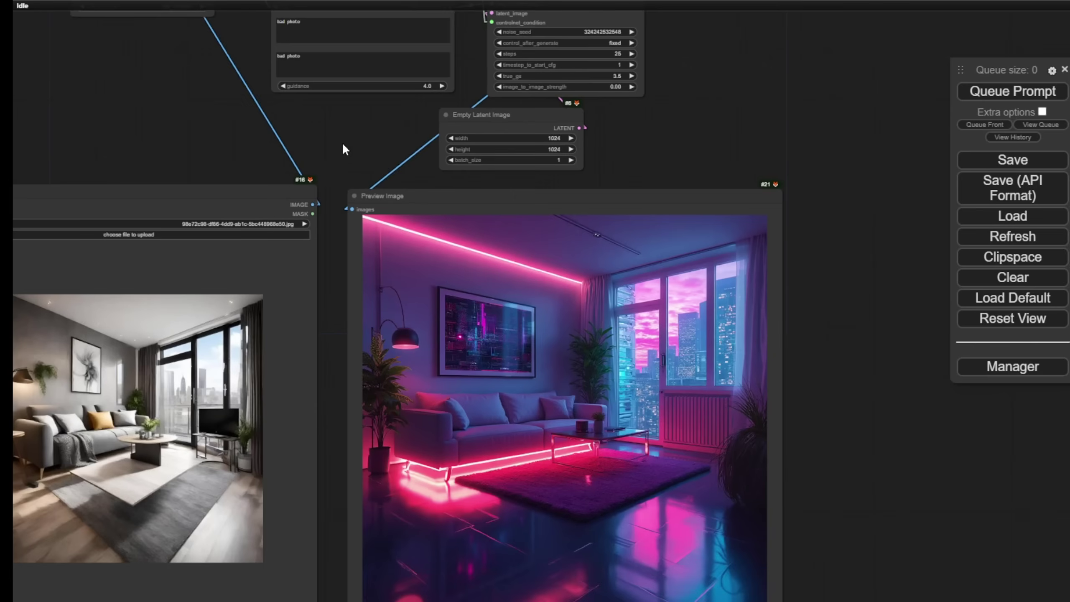
drag(340, 159, 433, 30)
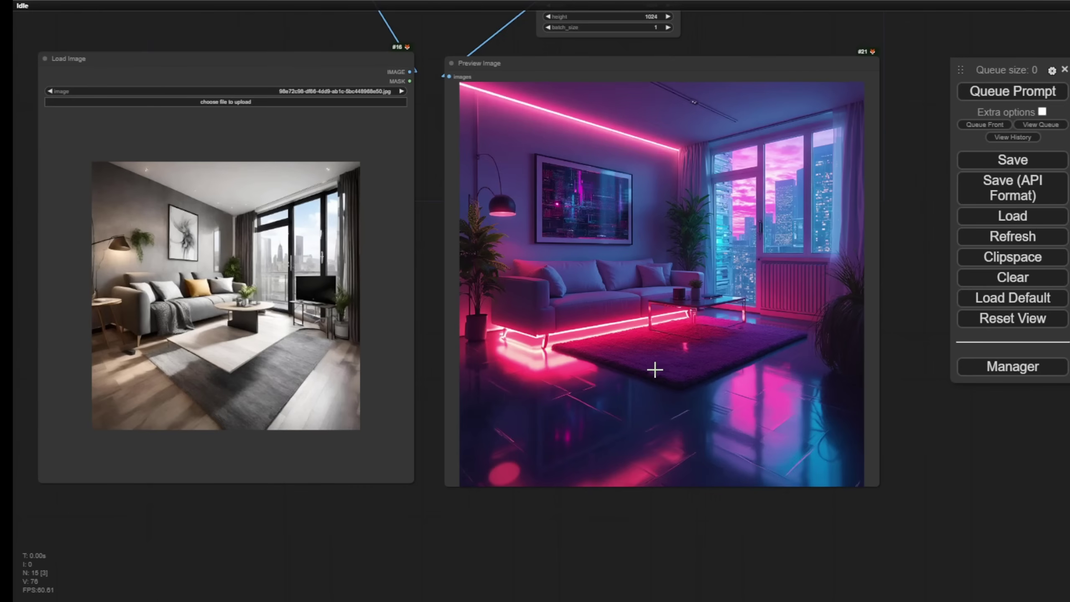
scroll(655, 369, up, 3)
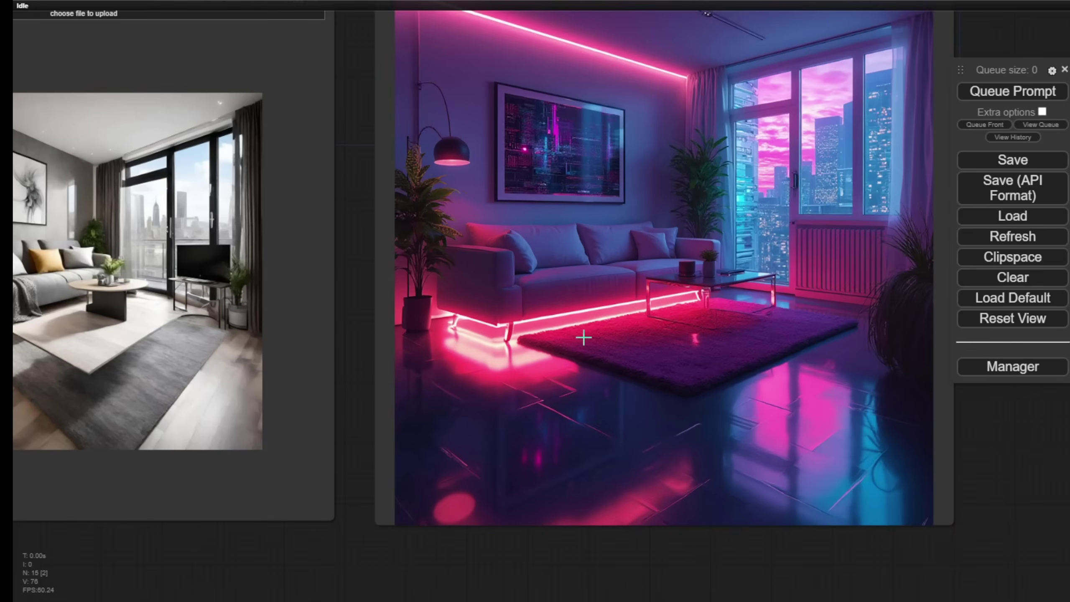
drag(360, 171, 361, 226)
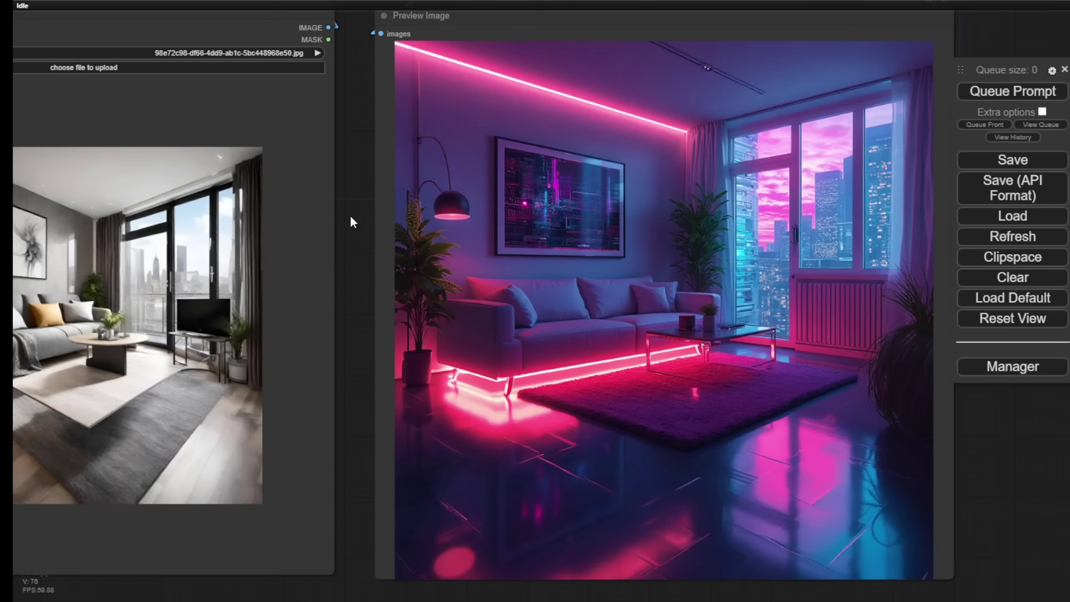
Narrow the result's Preview Image node to fit the image and make the Load Image node slightly taller.
scroll(356, 212, down, 2)
drag(357, 212, 436, 197)
scroll(407, 185, down, 1)
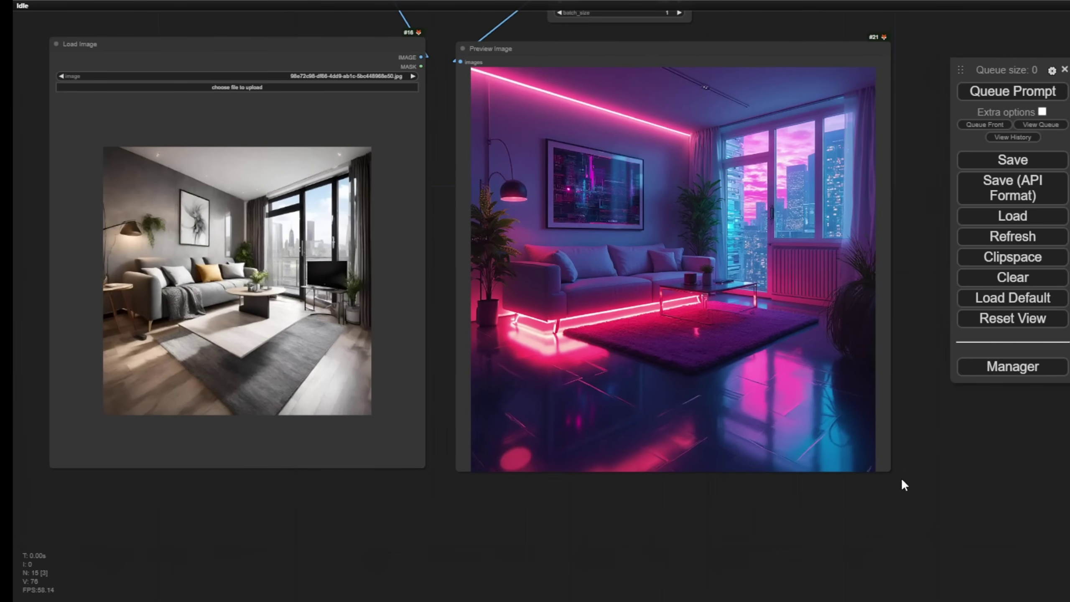
drag(890, 468, 860, 467)
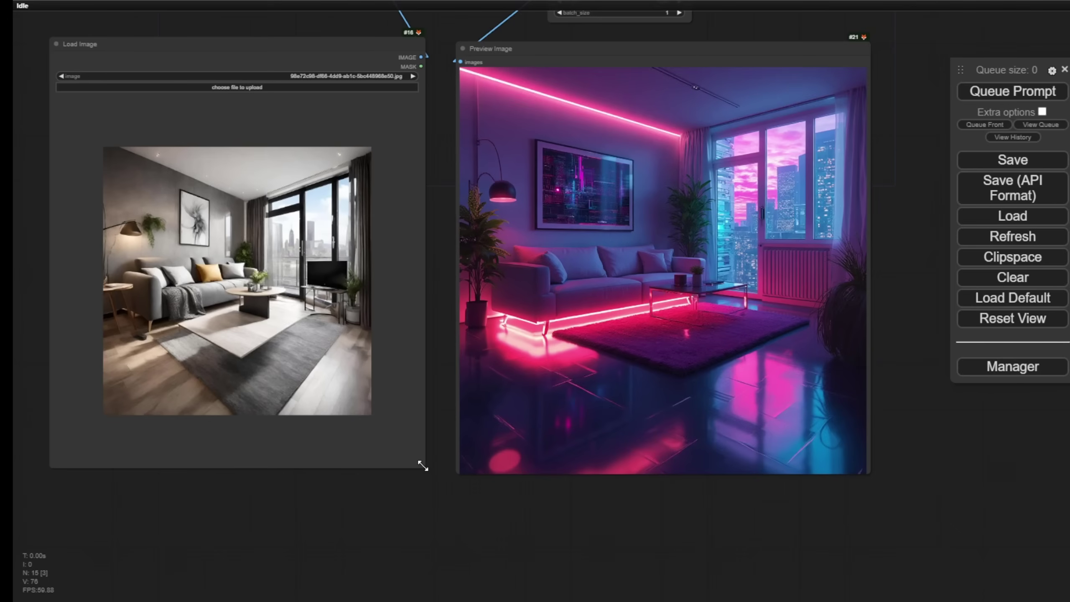
drag(422, 465, 427, 487)
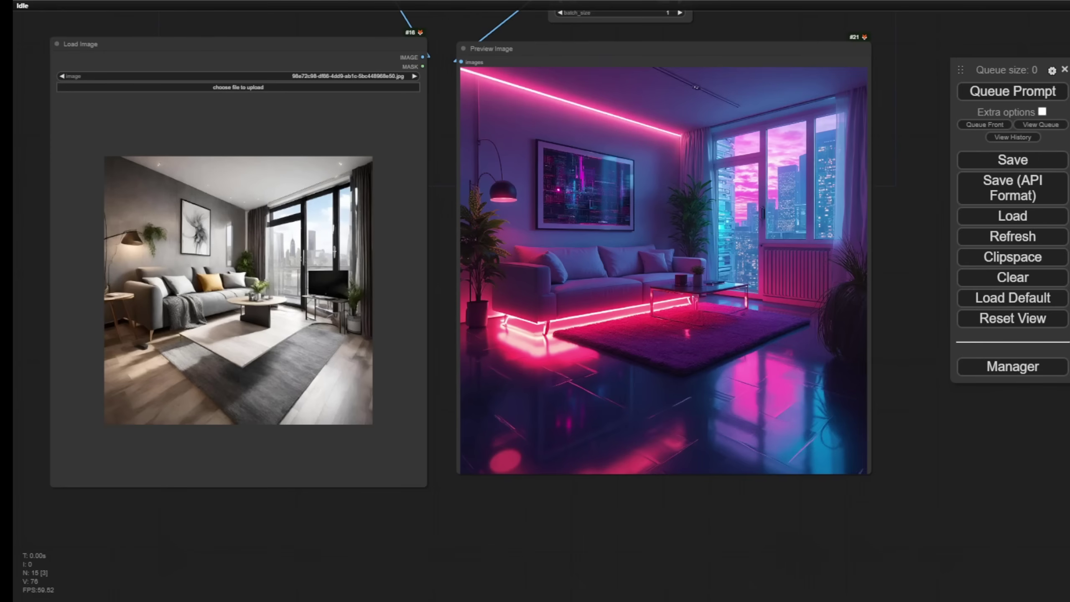
Set the controlnet_path of Load Flux ControlNet to flux-hed-controlnet-v3.safetensors.
scroll(503, 529, down, 2)
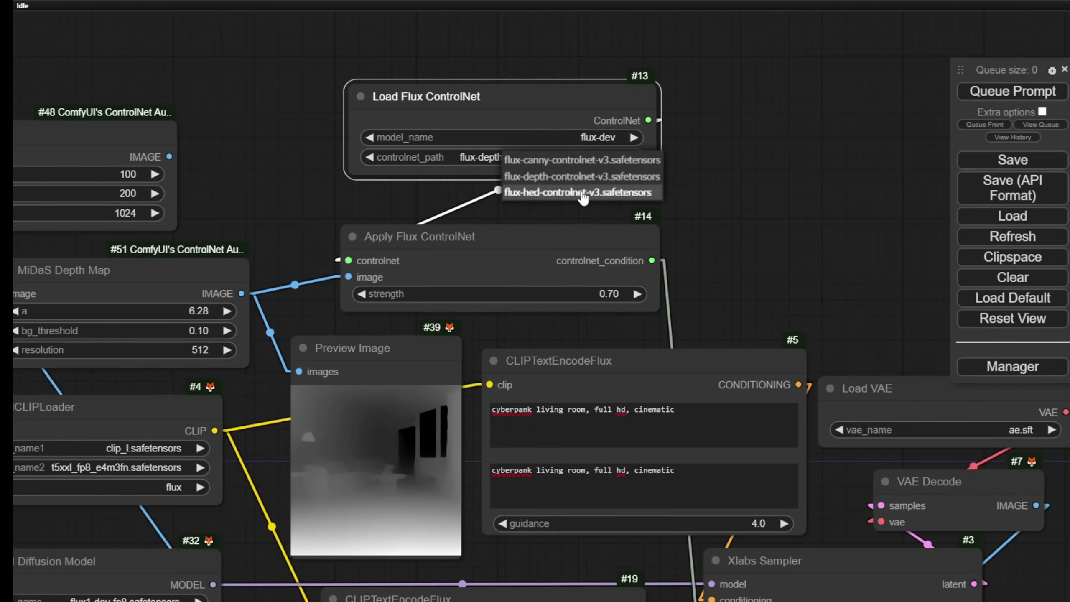
click(583, 193)
scroll(546, 176, up, 3)
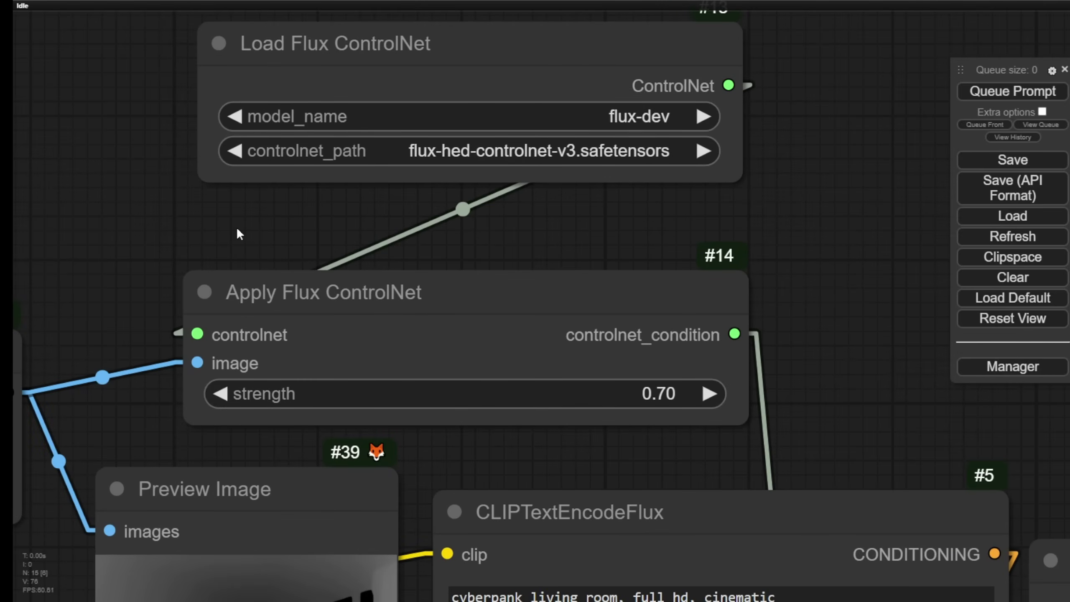
Move the Canny Edge node up and away from MiDaS Depth Map to free space between them.
drag(236, 227, 664, 305)
scroll(624, 301, down, 3)
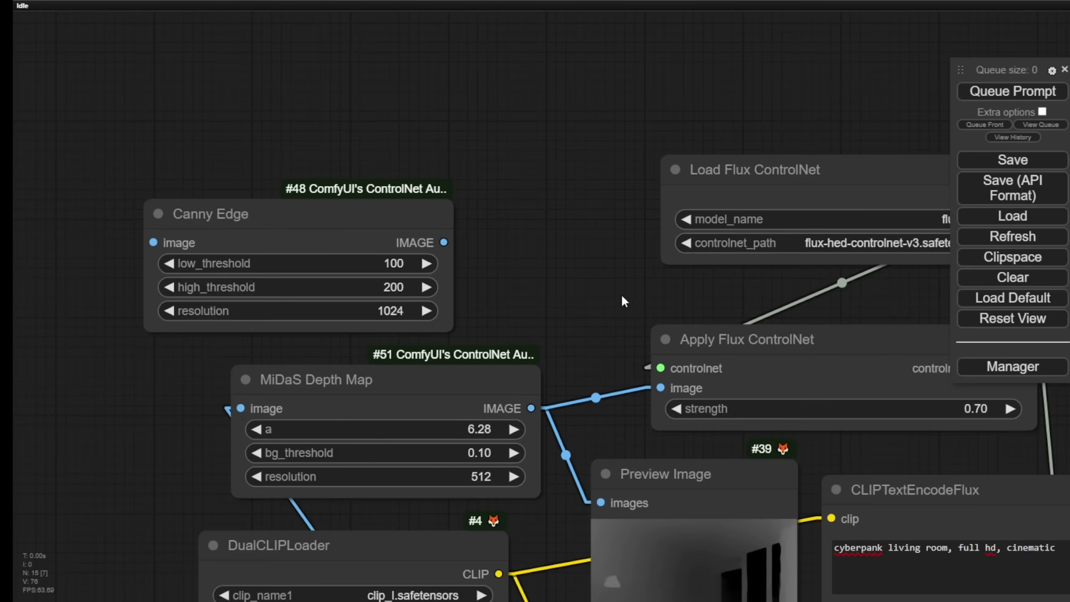
scroll(621, 294, down, 2)
drag(422, 216, 333, 62)
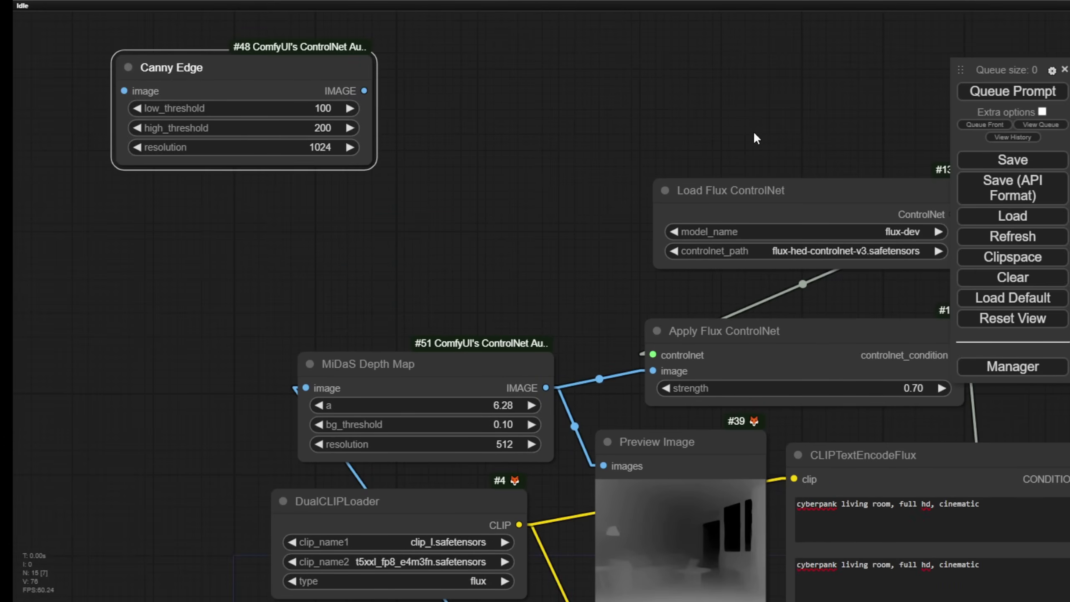
drag(755, 134, 485, 129)
Search the nodes for "HED", add an HED Soft-Edge Lines preprocessor, and place it above the MiDaS Depth Map node.
scroll(547, 253, up, 3)
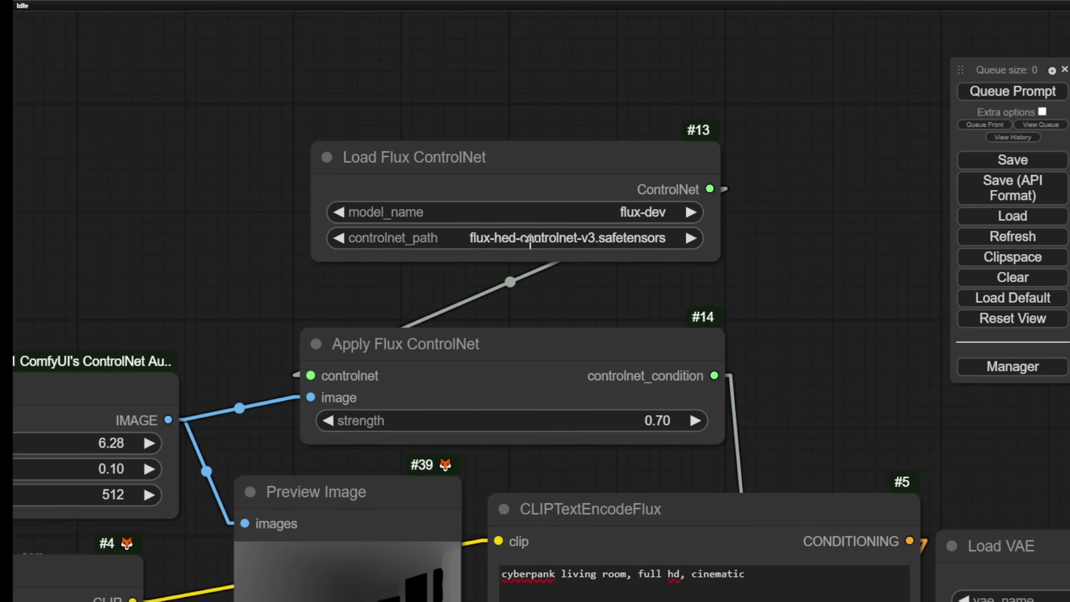
scroll(547, 202, down, 3)
double_click(529, 169)
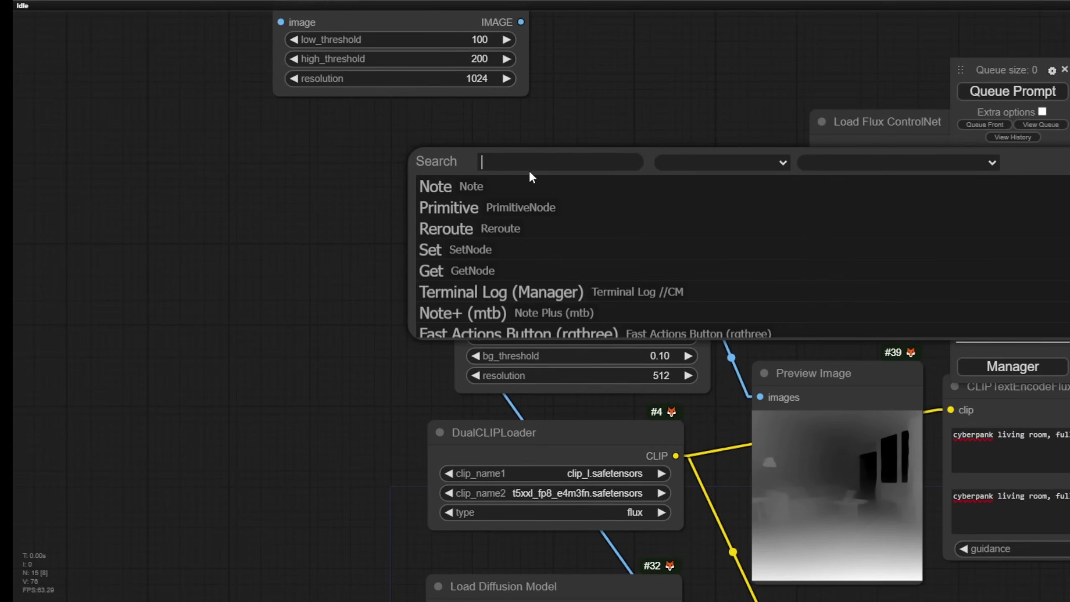
text(HE)
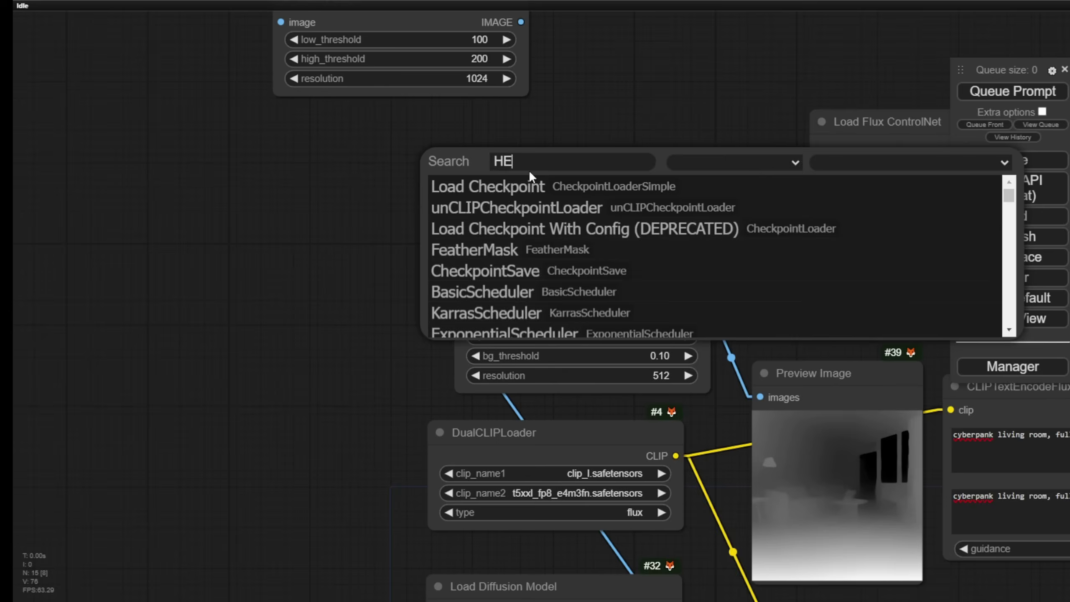
text(D)
key(Return)
scroll(574, 169, up, 5)
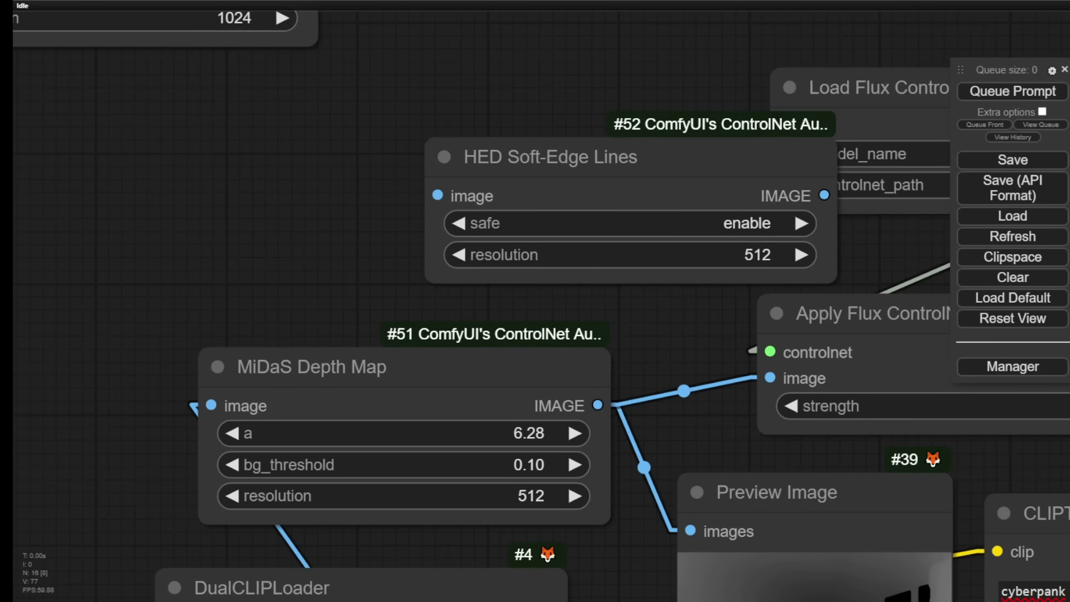
click(496, 165)
drag(496, 165, 476, 163)
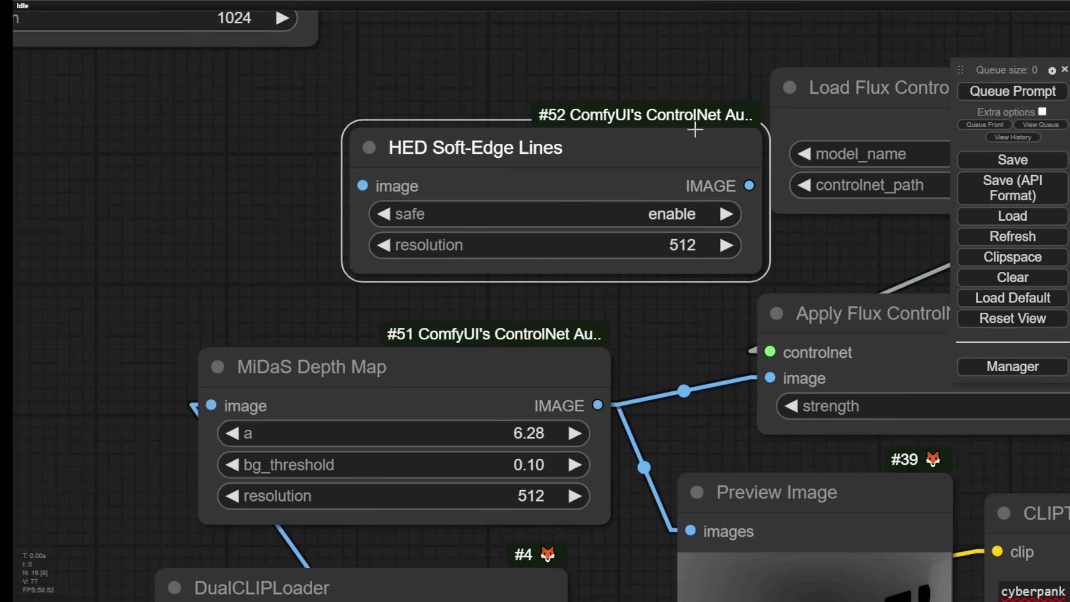
drag(648, 139, 556, 134)
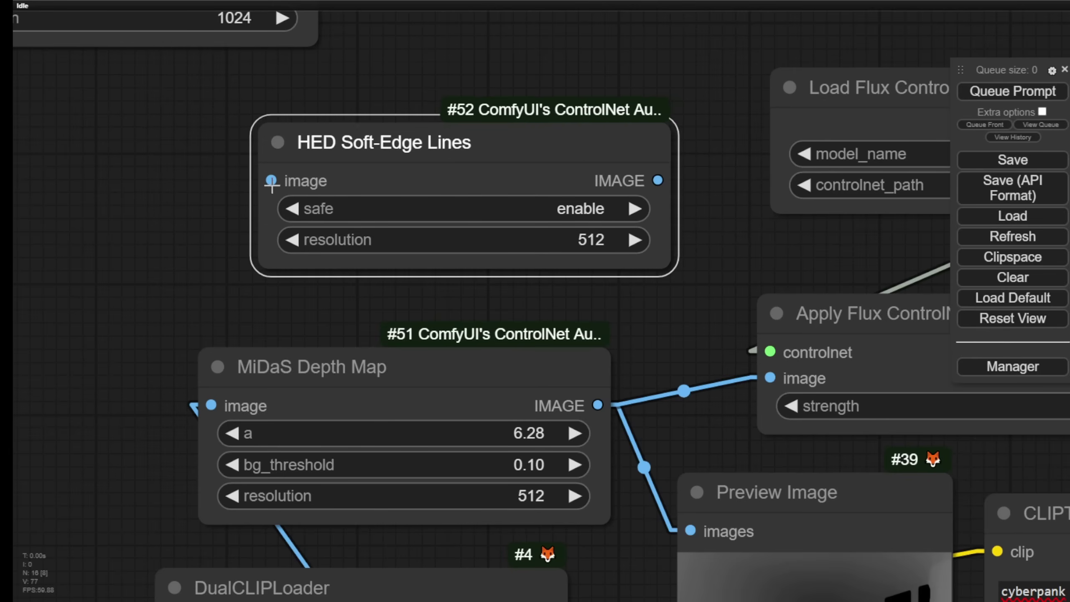
Reroute the source image link to HED Soft-Edge Lines and connect its output to Apply Flux ControlNet and Preview Image.
scroll(554, 371, down, 1)
click(633, 370)
drag(633, 371, 503, 323)
scroll(503, 323, down, 7)
scroll(368, 267, up, 5)
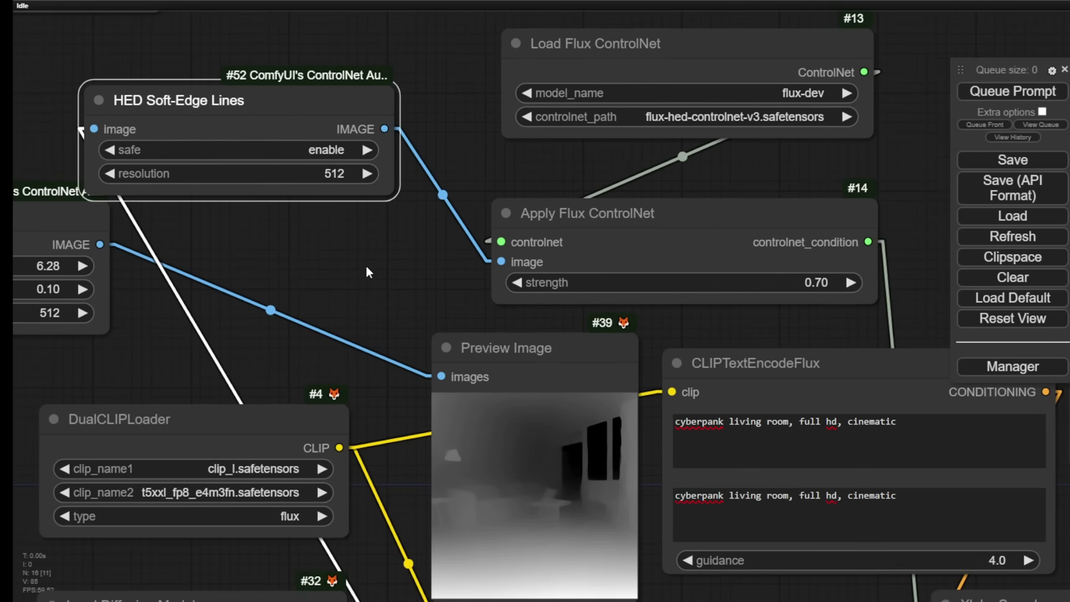
drag(387, 122, 444, 371)
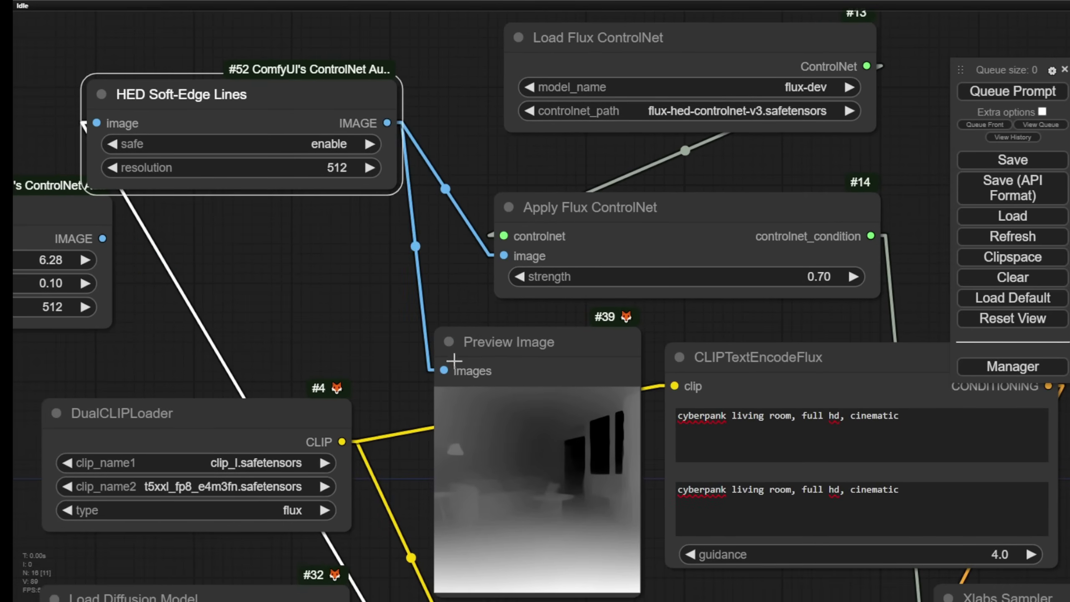
Move the unused MiDaS Depth Map and Canny Edge nodes aside and shift HED Soft-Edge Lines closer to Load Flux ControlNet.
drag(344, 298, 573, 287)
scroll(244, 241, down, 6)
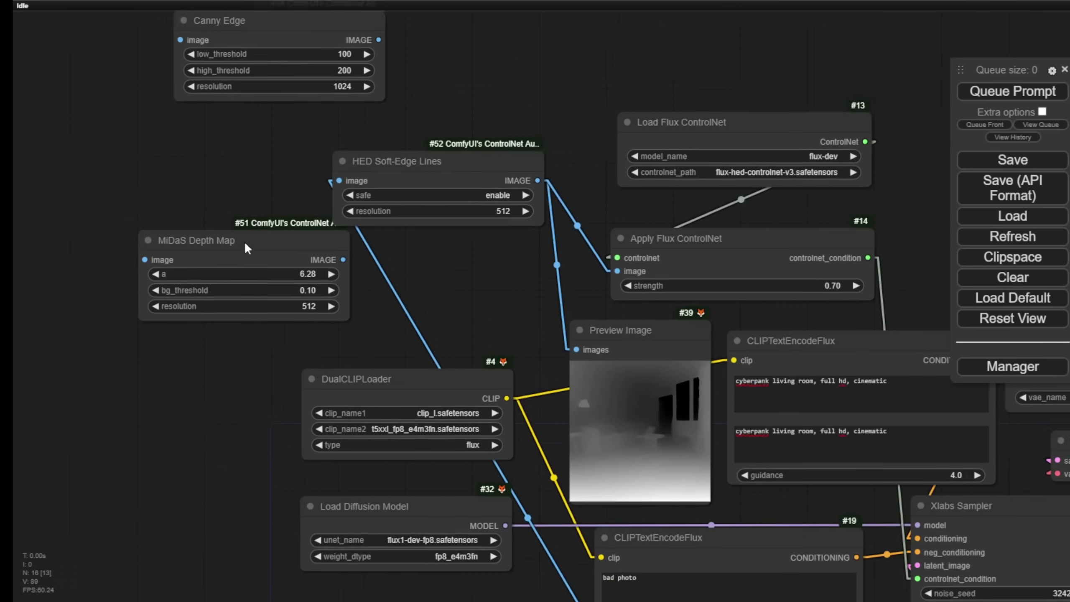
drag(244, 241, 111, 223)
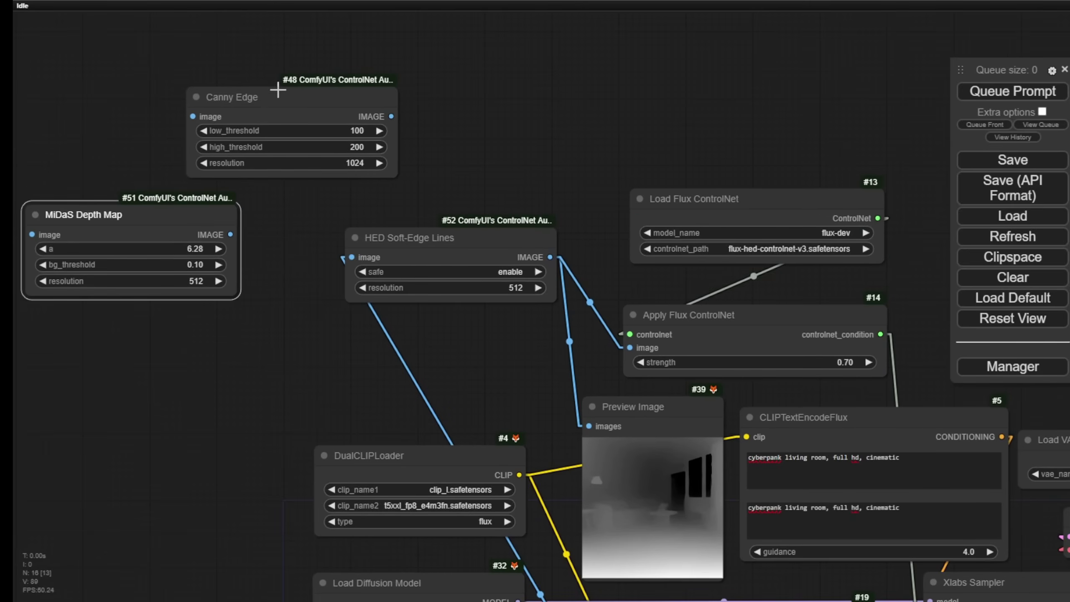
drag(279, 94, 114, 89)
drag(488, 94, 179, 74)
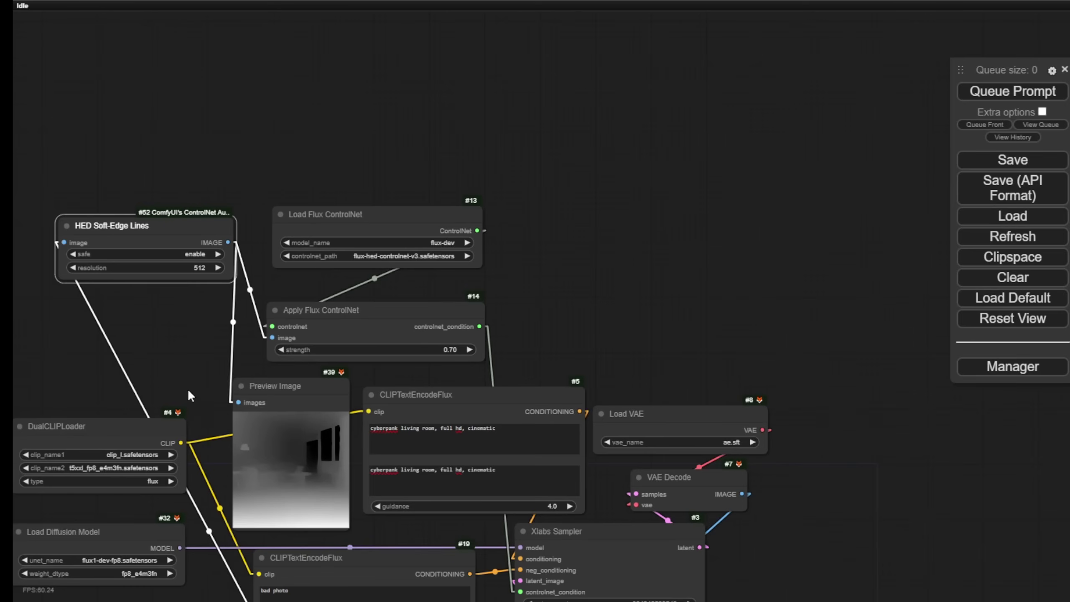
Replace the living room photo in Load Image with the woman's portrait ComfyUI_temp_xecsj_00048_.png.
drag(295, 548, 265, 178)
drag(290, 275, 486, 42)
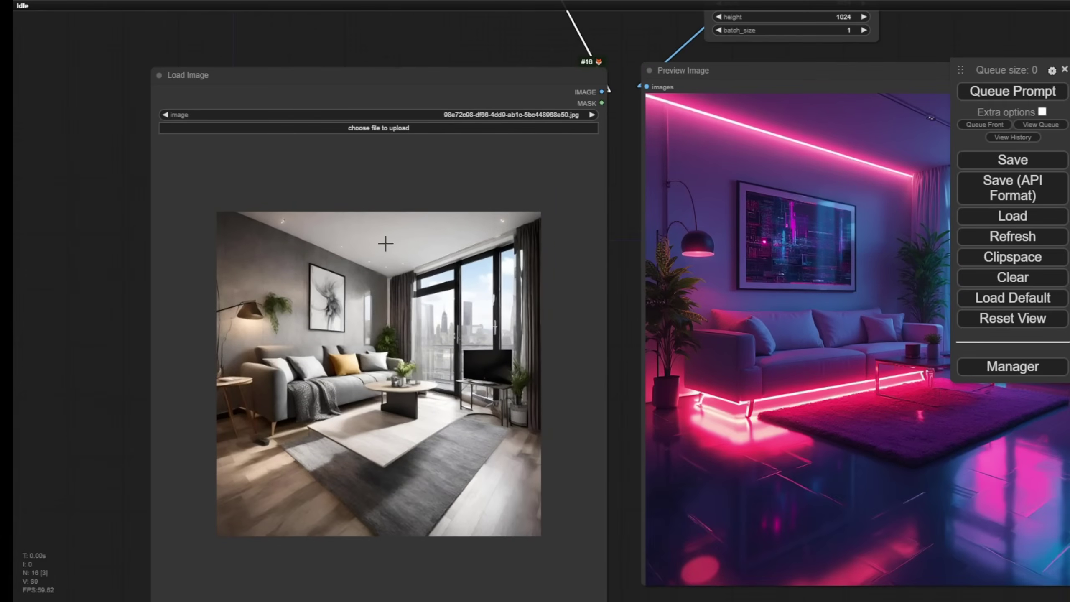
scroll(459, 339, down, 4)
scroll(459, 344, up, 5)
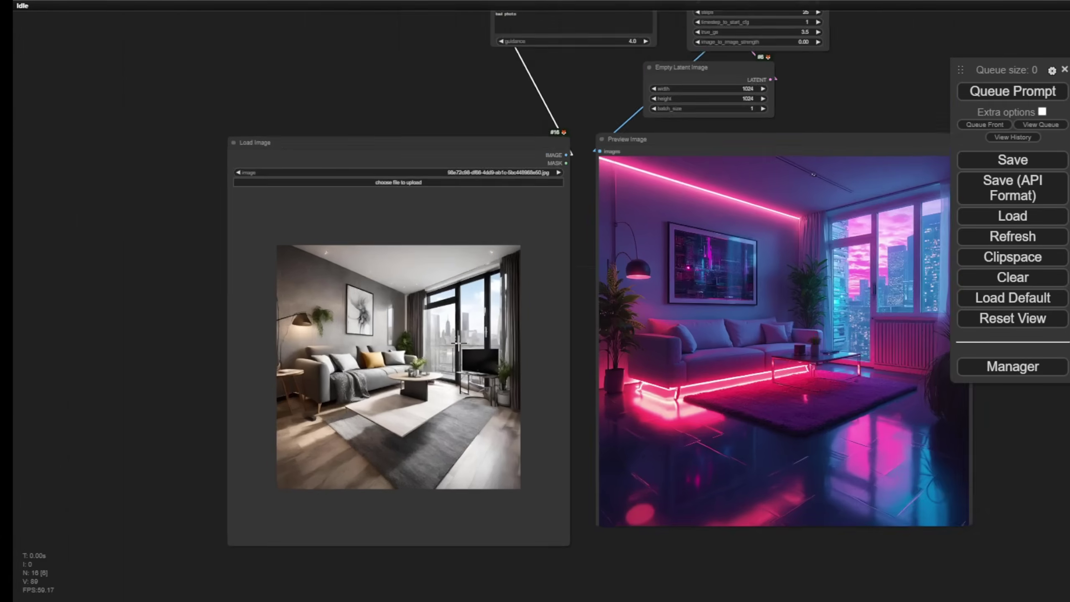
scroll(455, 345, down, 1)
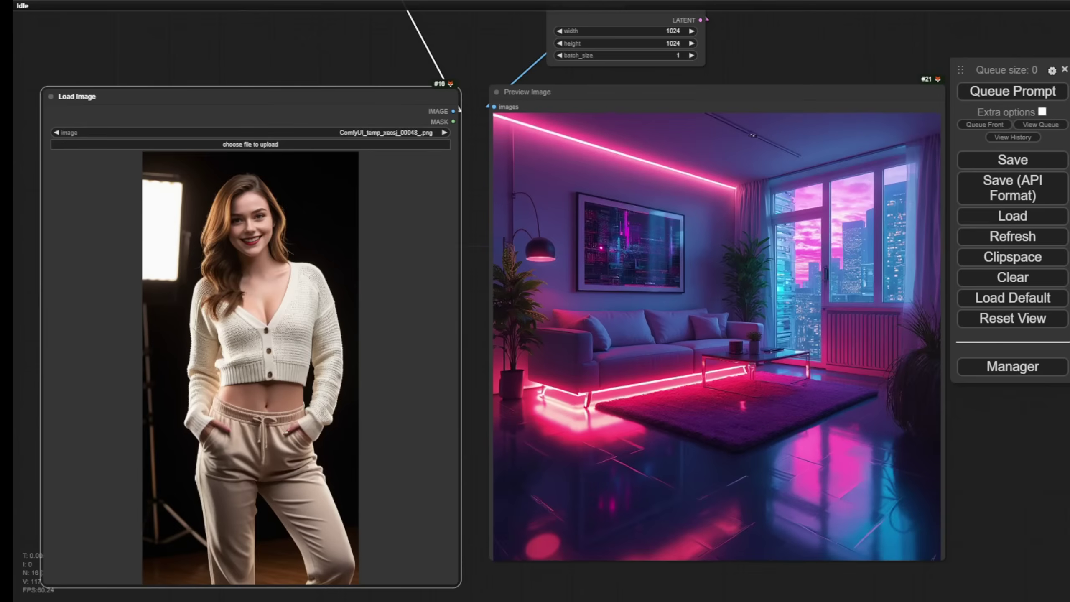
scroll(296, 295, up, 2)
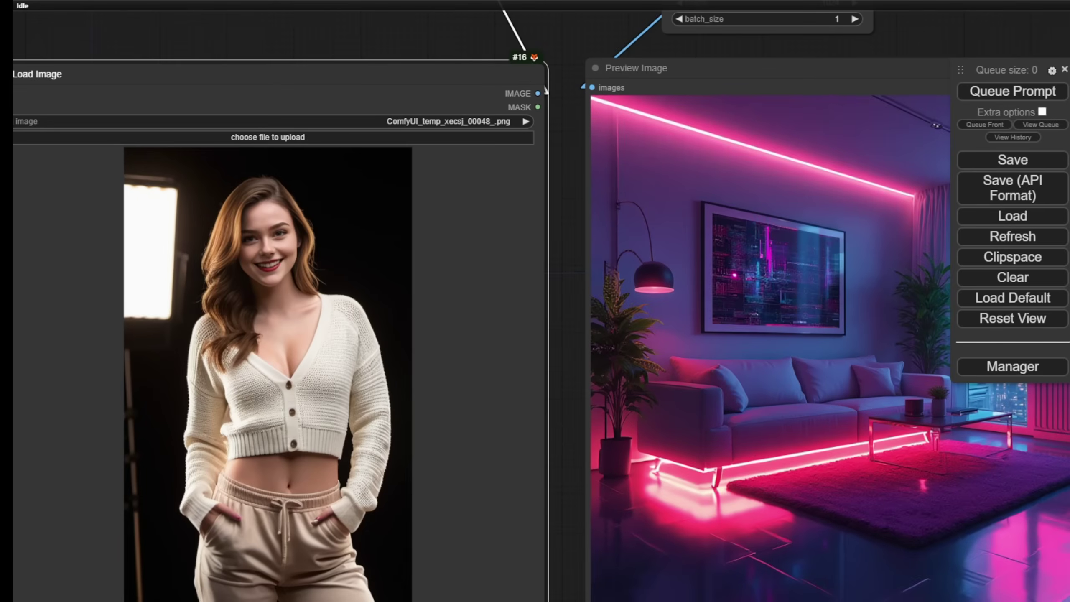
Change the first prompt in the upper CLIPTextEncodeFlux node to "cyberpank style woman, full hd, cinematic , in the sky tower".
scroll(354, 148, down, 2)
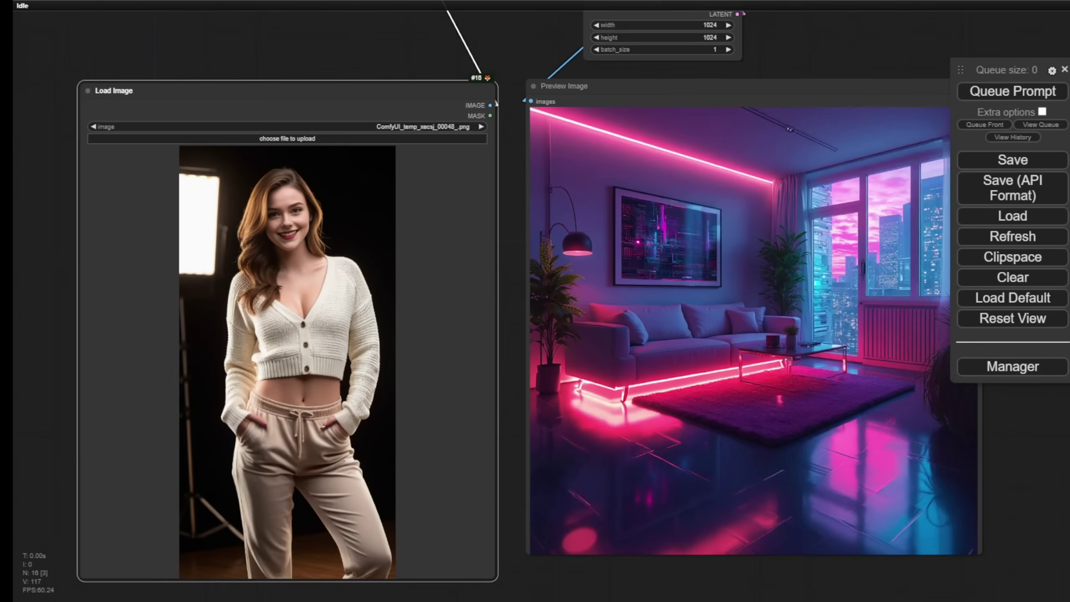
drag(64, 308, 63, 234)
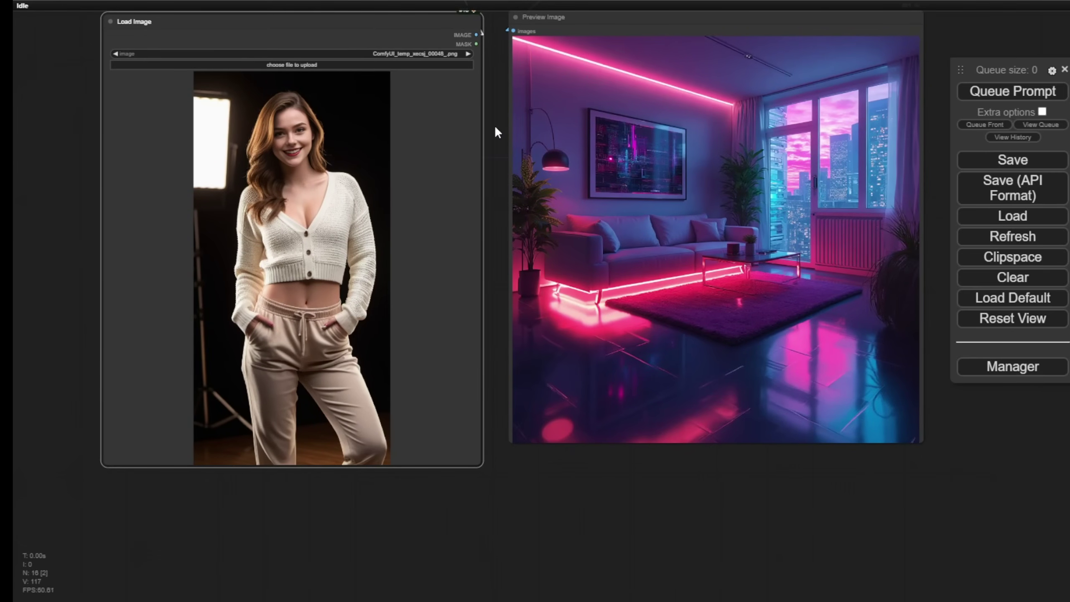
drag(495, 127, 517, 202)
drag(406, 320, 480, 320)
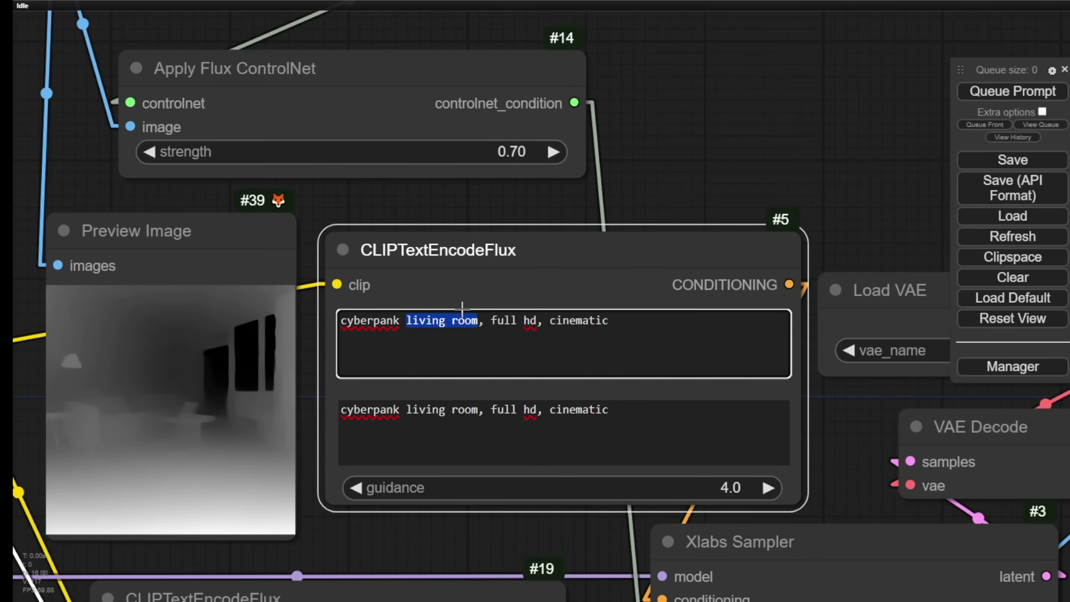
key(BackSpace)
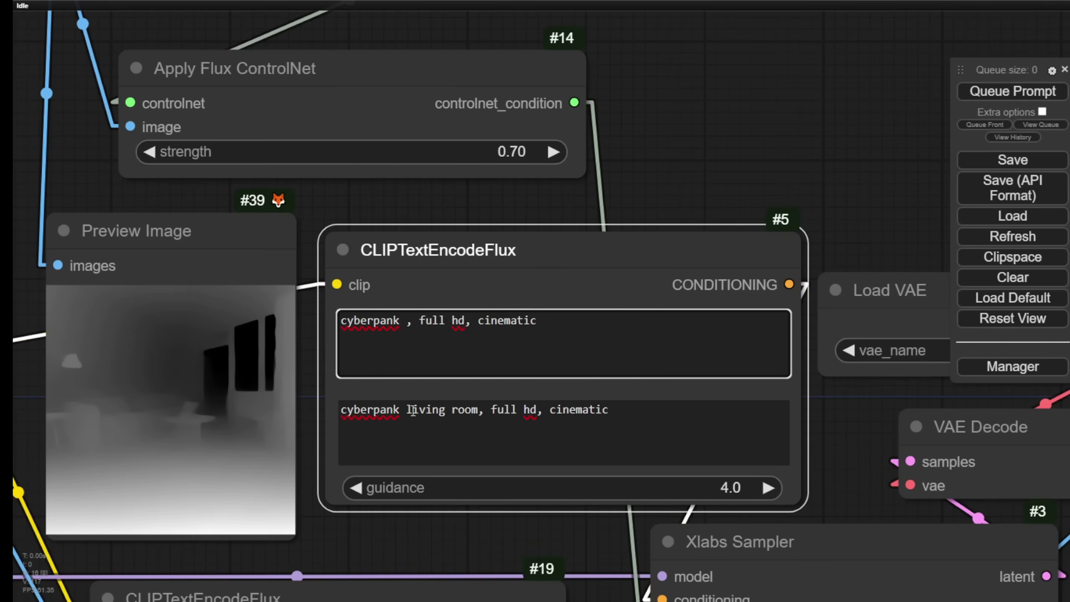
text(style woman, full hd, c)
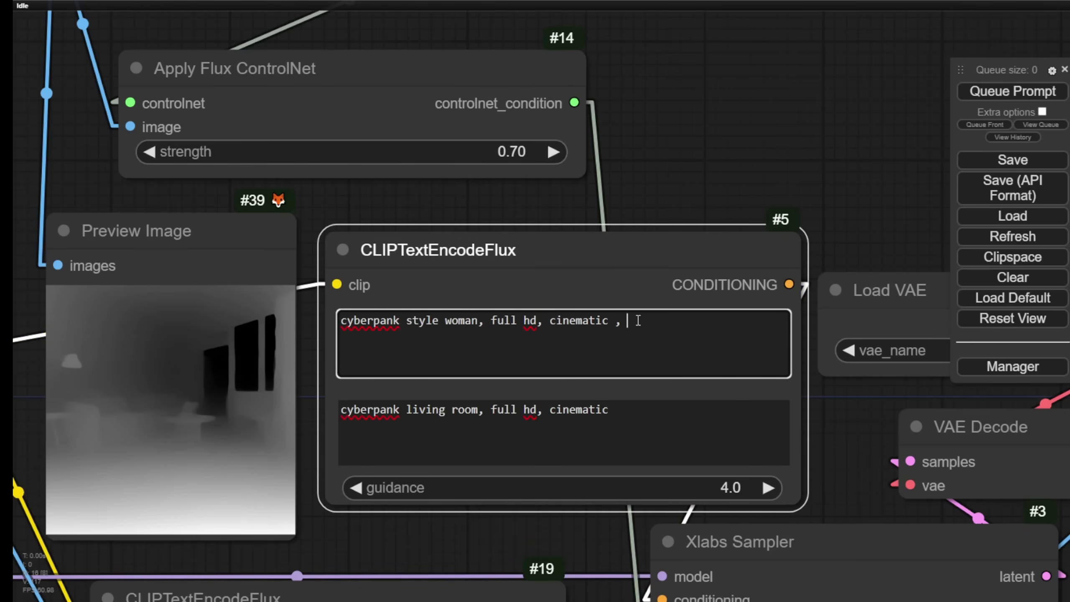
text(inematic , in the sky tower)
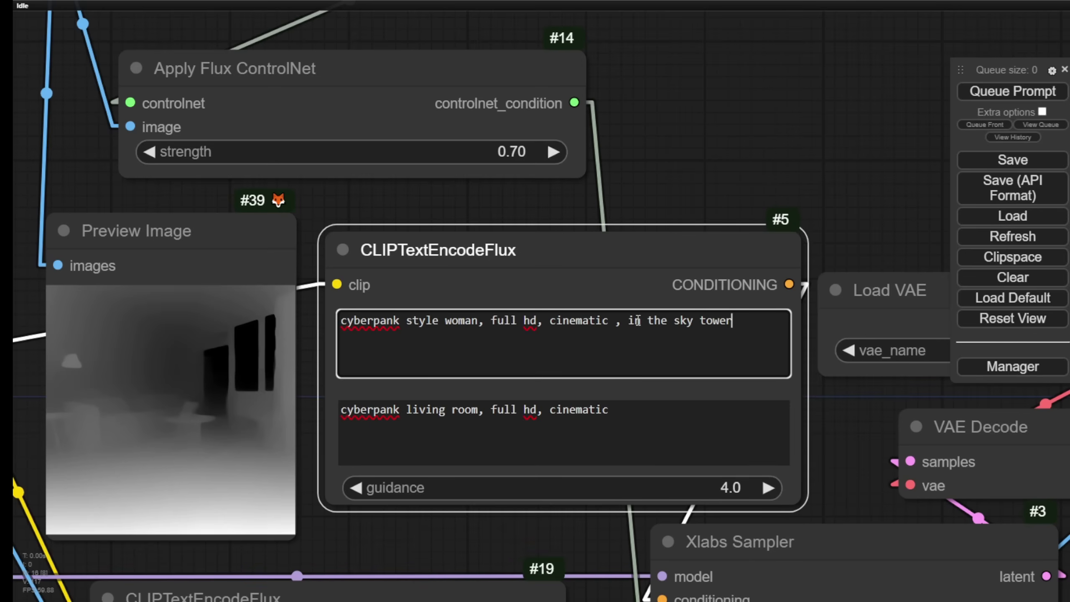
Copy the wording of the first prompt into the second one so both read "cyberpank style woman, full hd, cinematic , in the sky tower".
drag(754, 321, 616, 321)
key(ctrl+c)
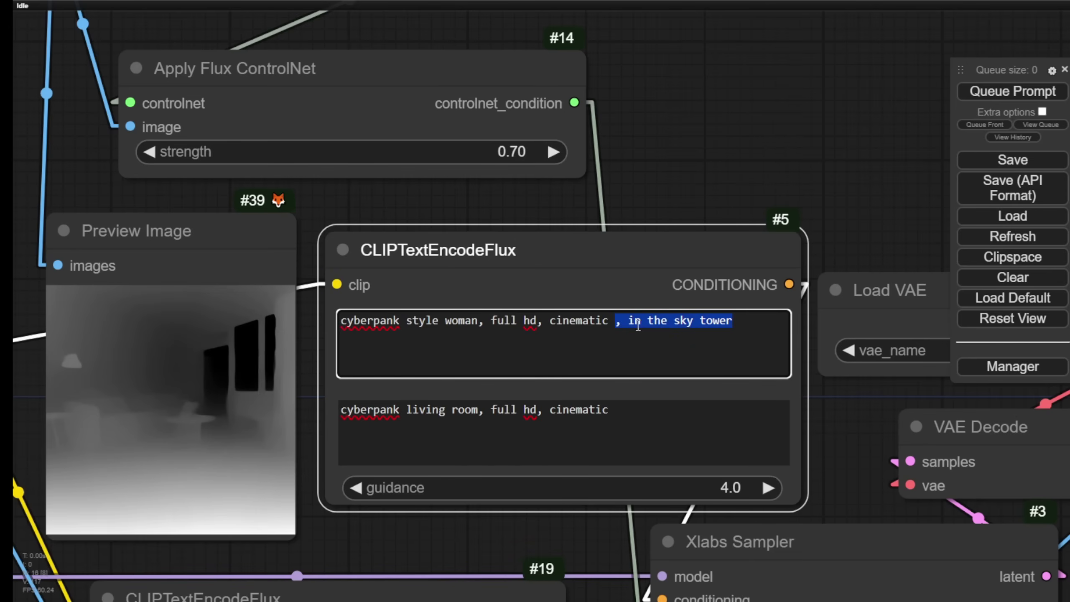
click(644, 420)
key(ctrl+v)
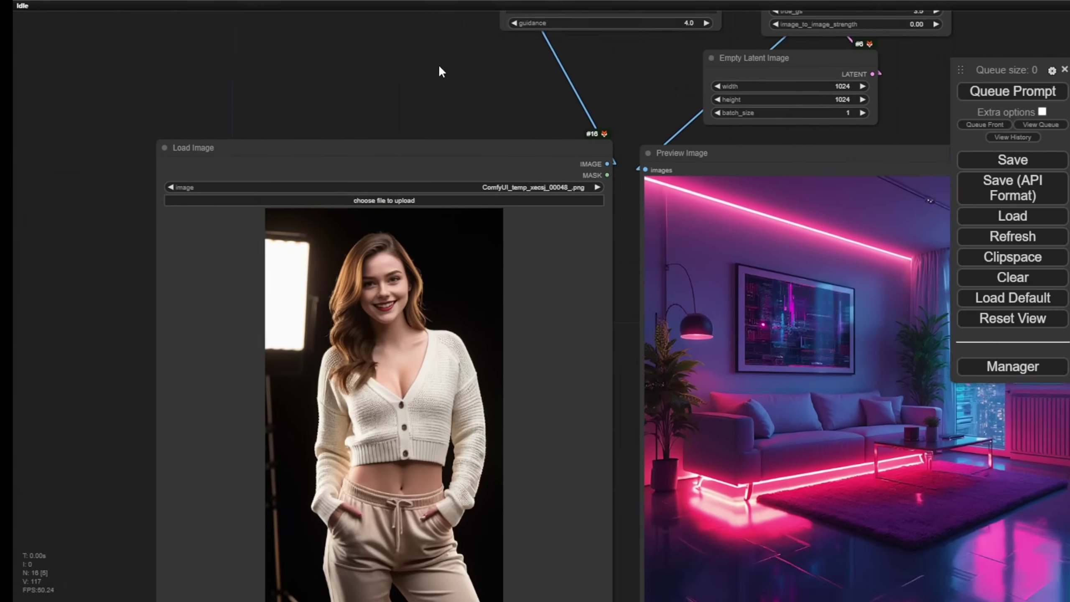
Queue the workflow to generate the HED-guided woman image and view the result next to the source portrait.
scroll(129, 325, down, 3)
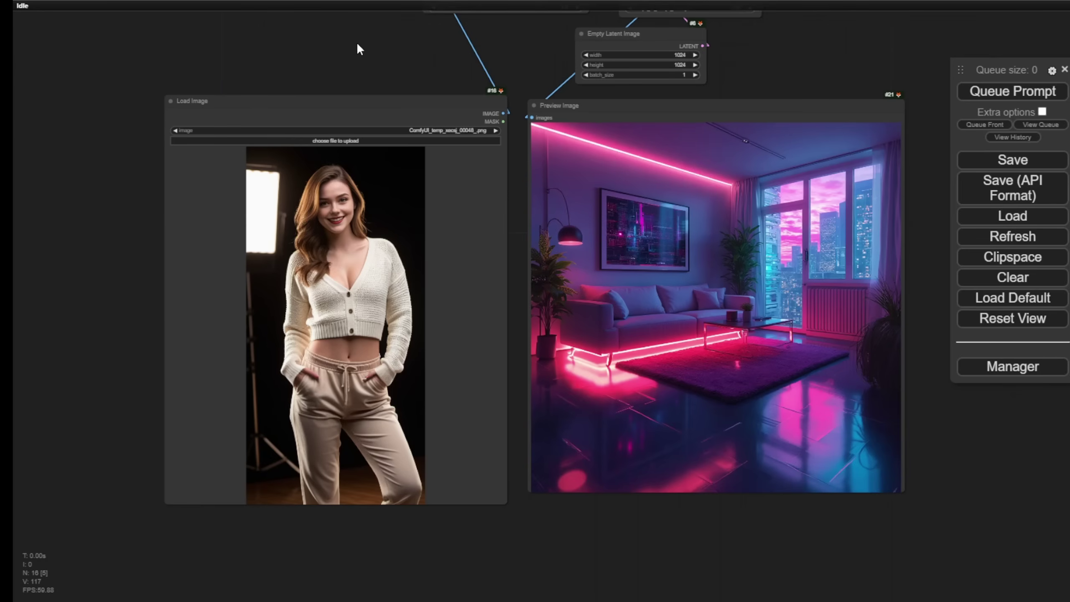
drag(358, 44, 244, 387)
key(ctrl+Return)
scroll(485, 211, up, 3)
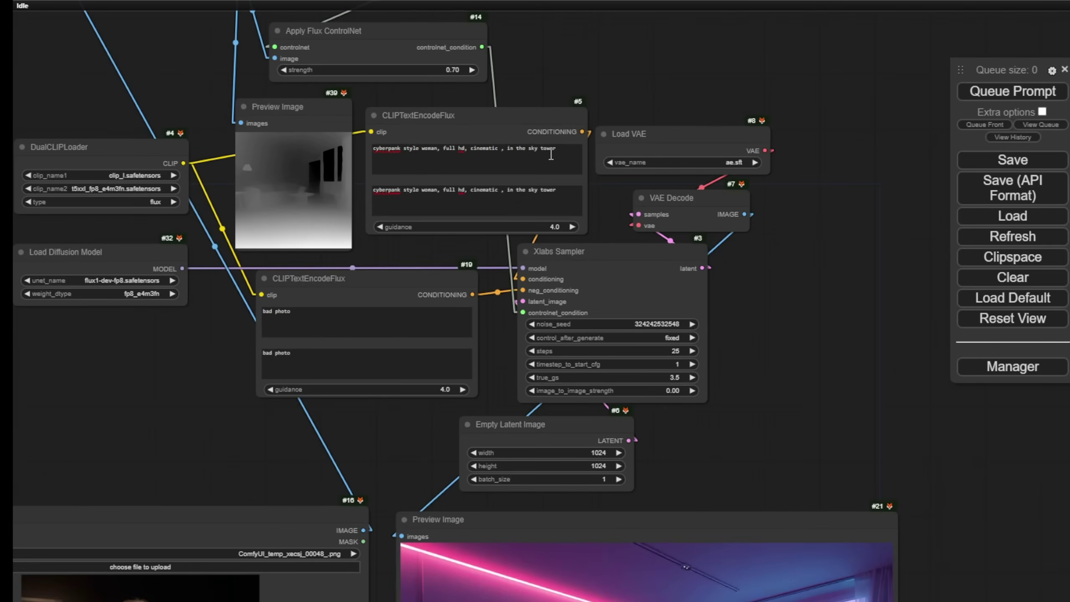
scroll(514, 182, down, 6)
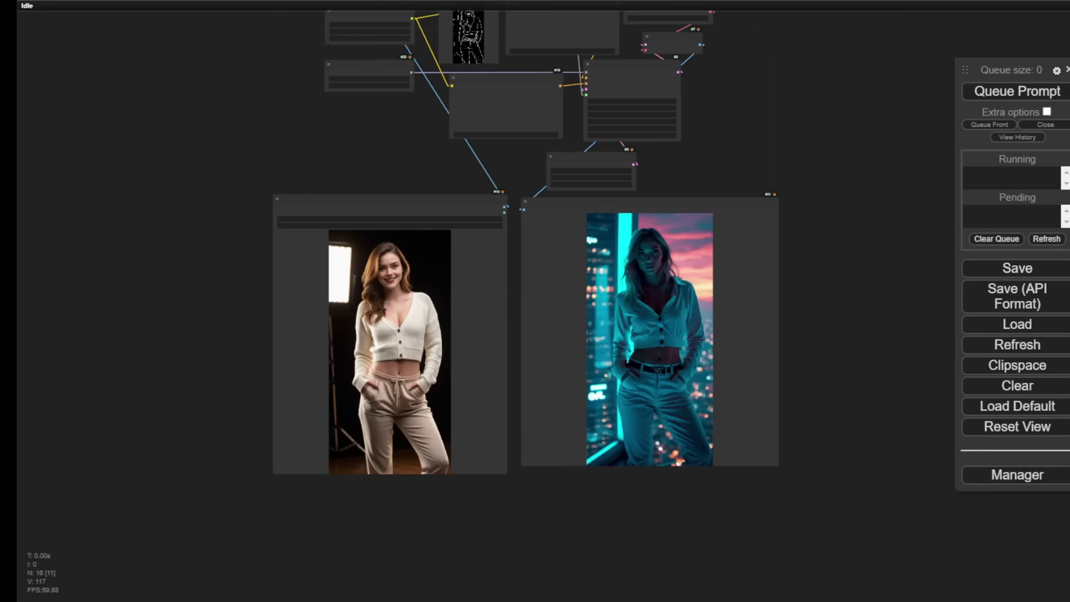
scroll(623, 215, up, 3)
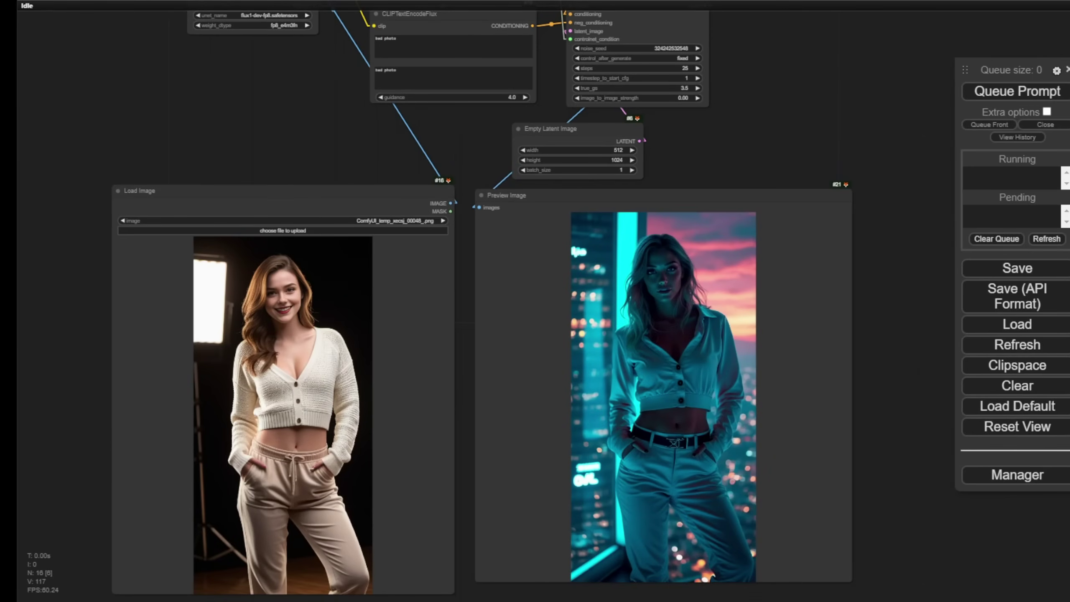
Move the HED edge Preview Image node beside Load Image and enlarge it to about the same height.
scroll(341, 377, down, 5)
drag(341, 377, 341, 436)
drag(419, 150, 75, 417)
drag(218, 467, 349, 88)
drag(266, 156, 293, 533)
drag(188, 111, 159, 98)
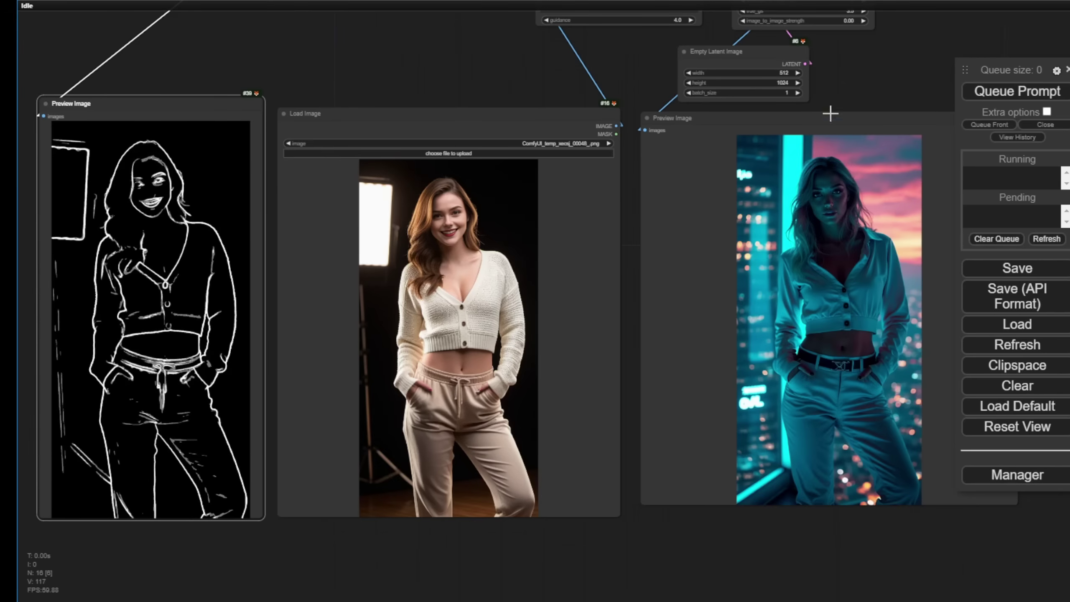
Compare the HED edge preview, source portrait and generated image, and review the HED Soft-Edge Lines and Flux ControlNet nodes.
drag(830, 114, 686, 89)
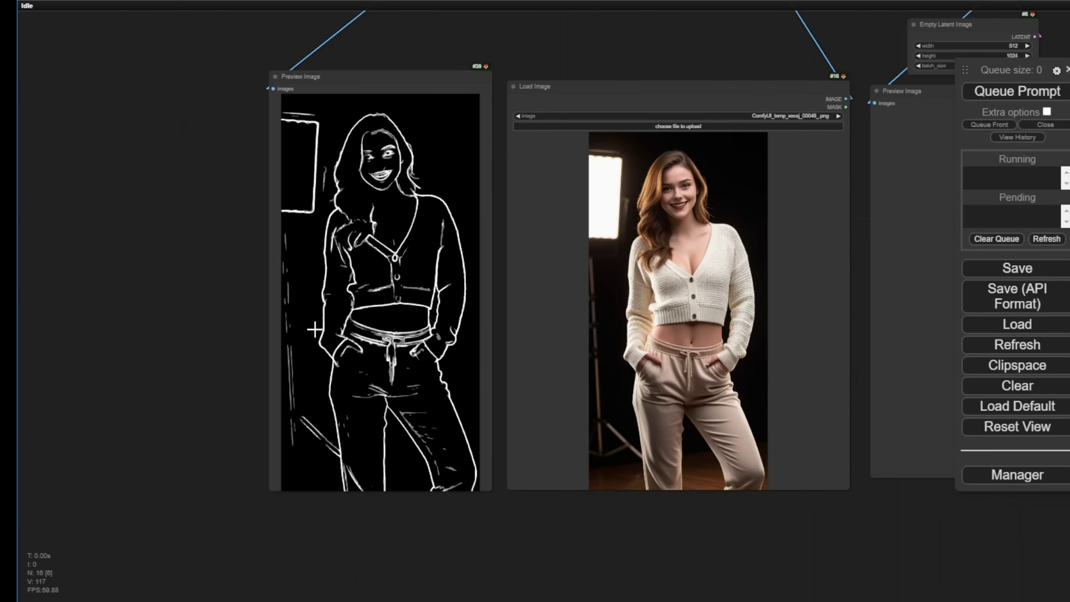
drag(662, 579, 466, 550)
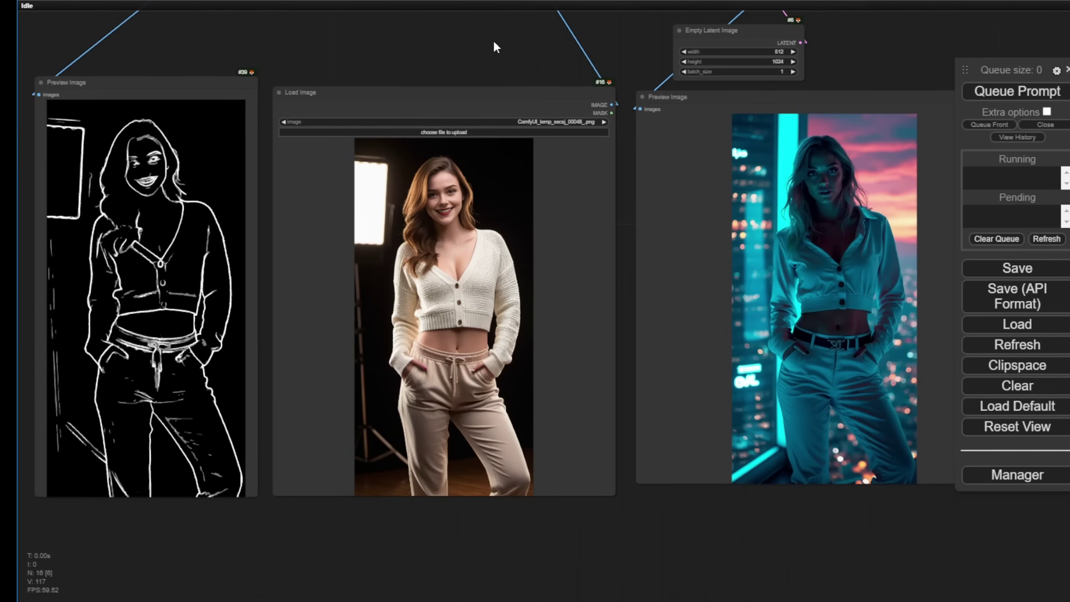
scroll(493, 36, down, 7)
drag(493, 35, 432, 481)
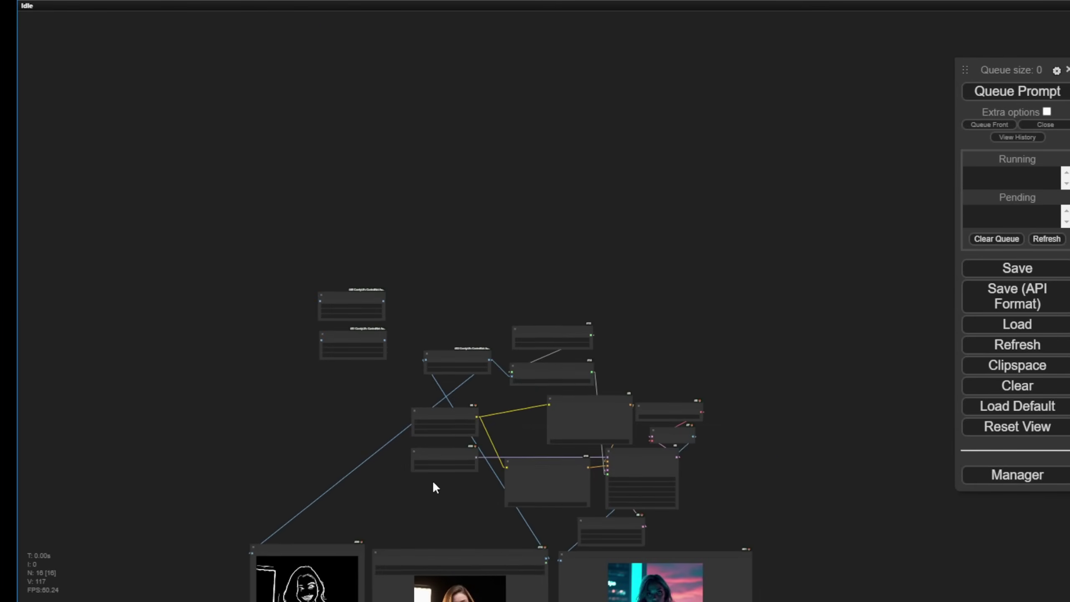
scroll(434, 484, up, 12)
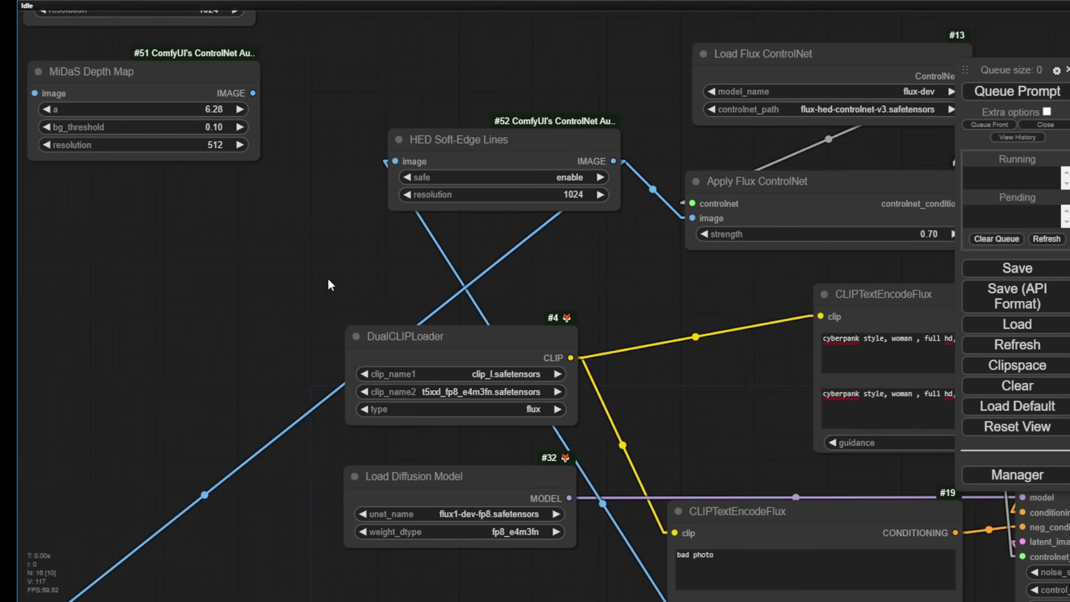
drag(327, 281, 294, 495)
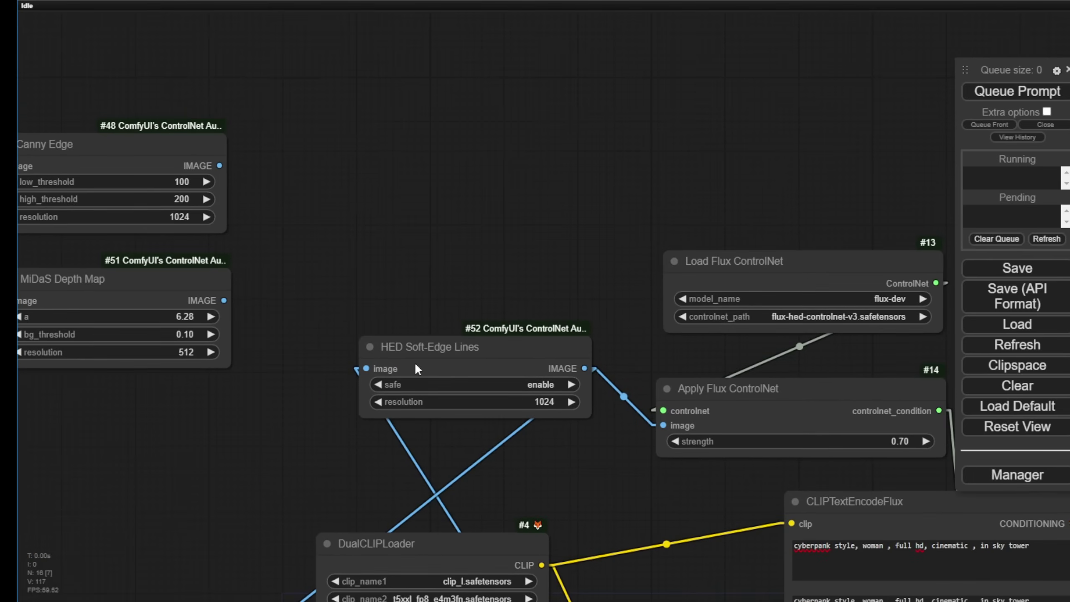
drag(324, 280, 415, 294)
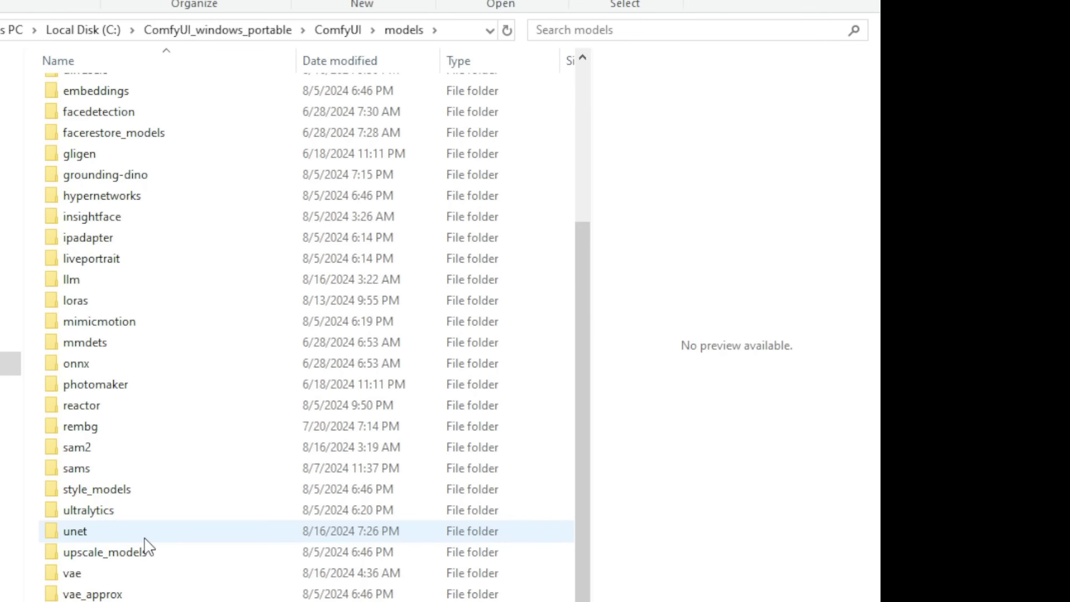
Look into the unet folder under ComfyUI models and check which models Load Diffusion Model offers.
double_click(145, 539)
click(122, 156)
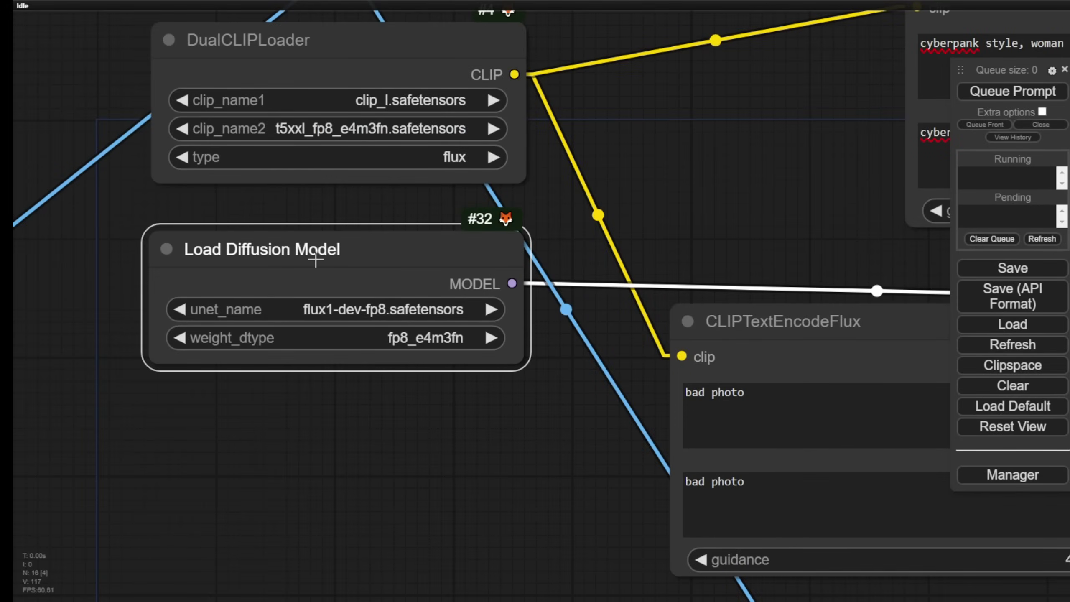
mouse_move(315, 260)
mouse_down()
mouse_move(348, 270)
mouse_move(317, 254)
mouse_up()
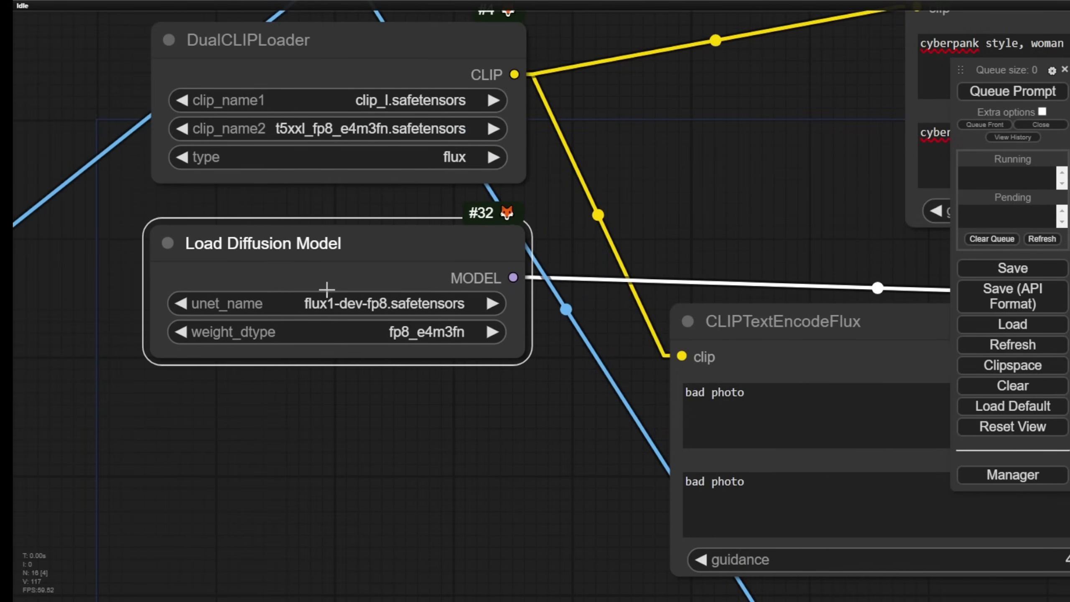
click(278, 300)
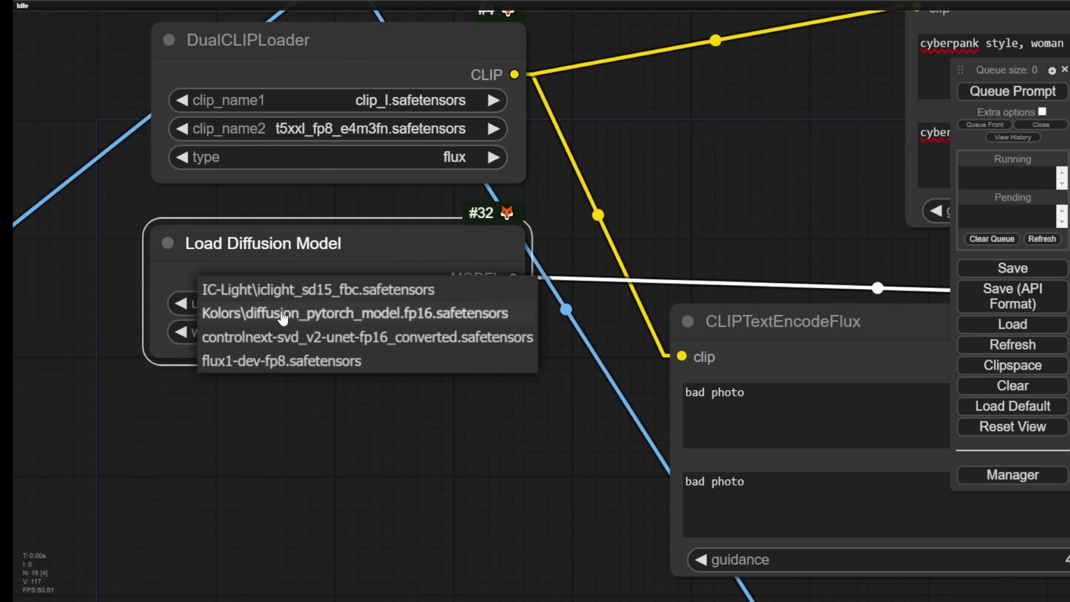
click(335, 437)
Search the nodes for "check", add a Load Checkpoint node, and place it widened below Load Diffusion Model.
scroll(328, 495, down, 6)
scroll(357, 366, up, 1)
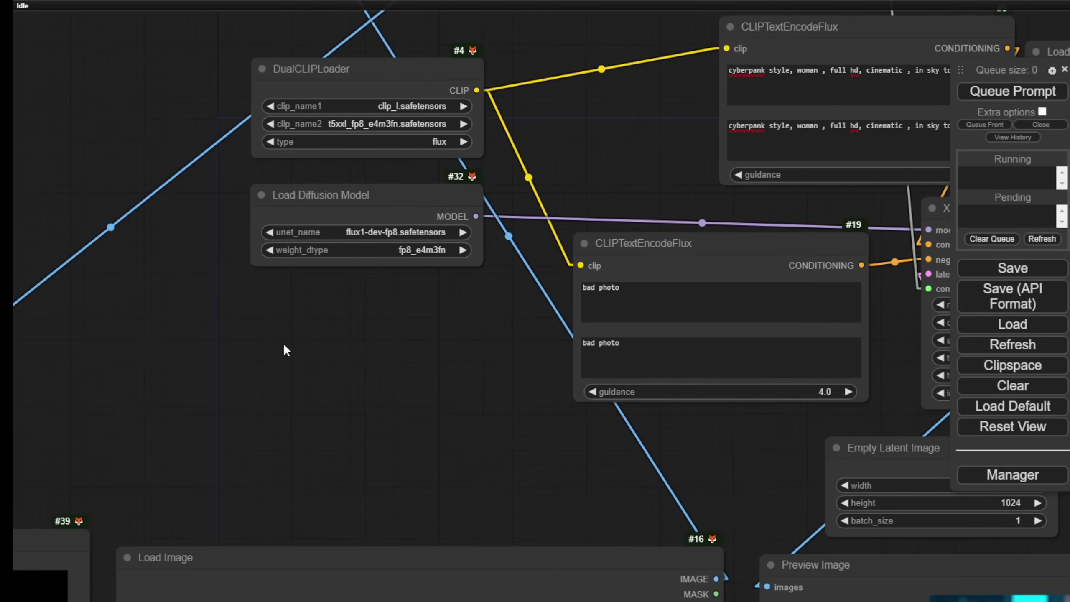
double_click(288, 337)
text(check)
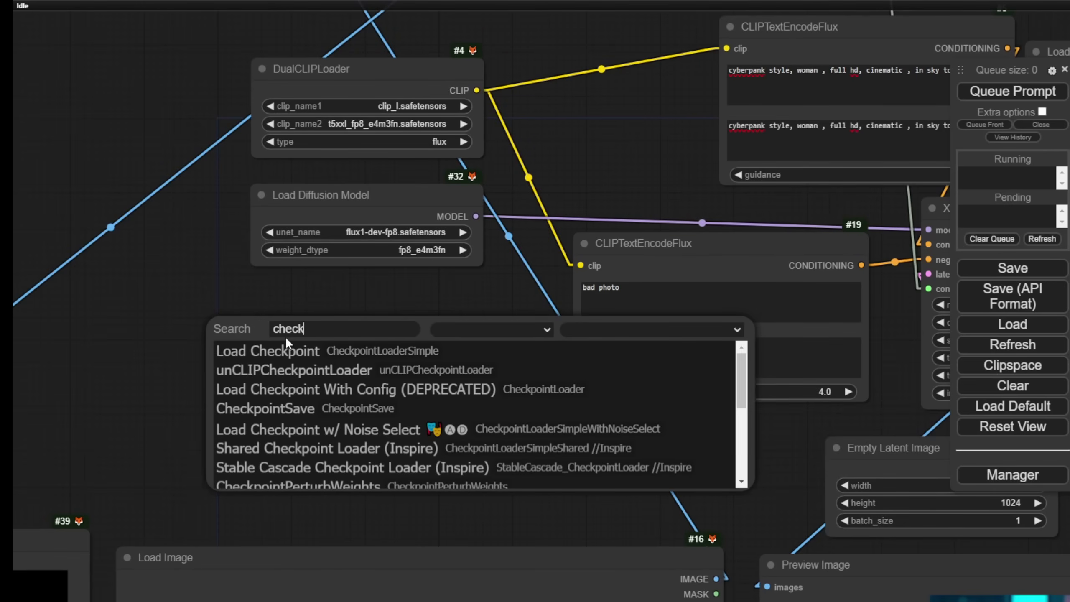
key(Return)
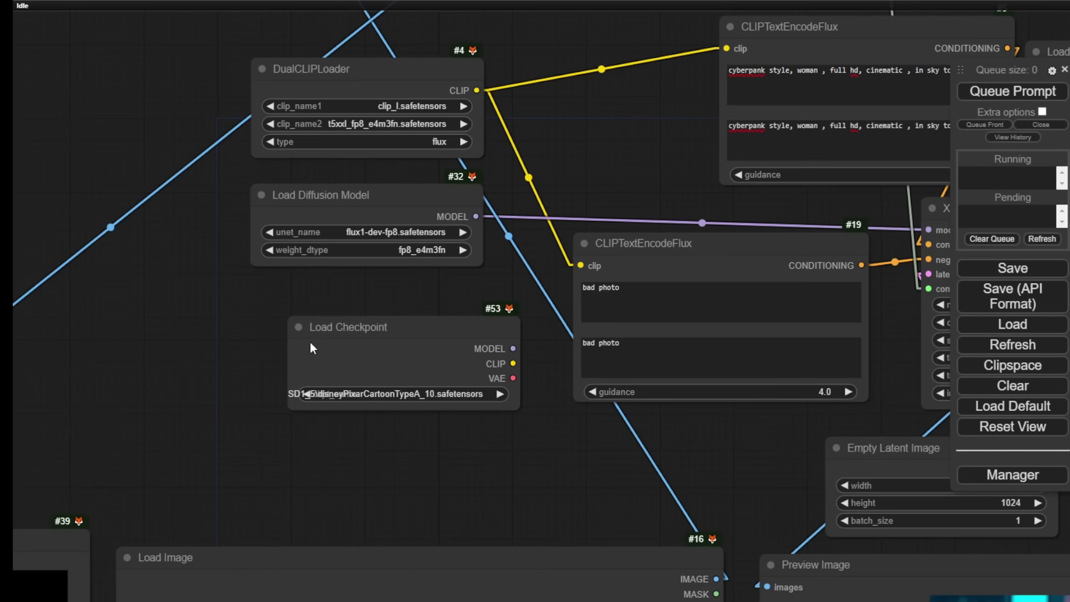
drag(309, 342, 527, 412)
scroll(314, 458, up, 8)
scroll(200, 432, down, 1)
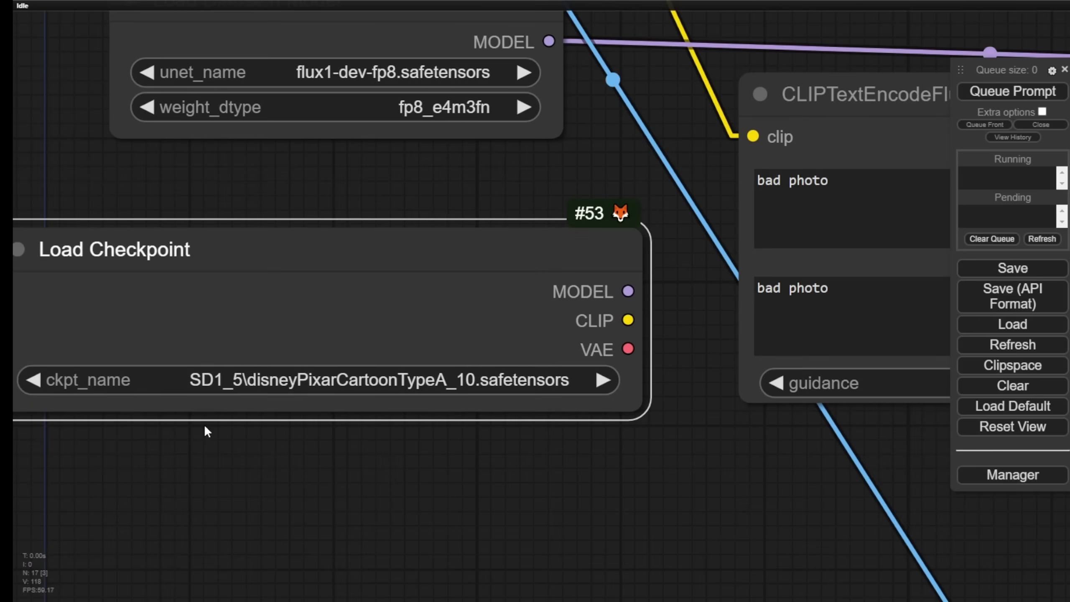
Browse the checkpoint files offered by the Load Checkpoint node without choosing a different one.
click(354, 378)
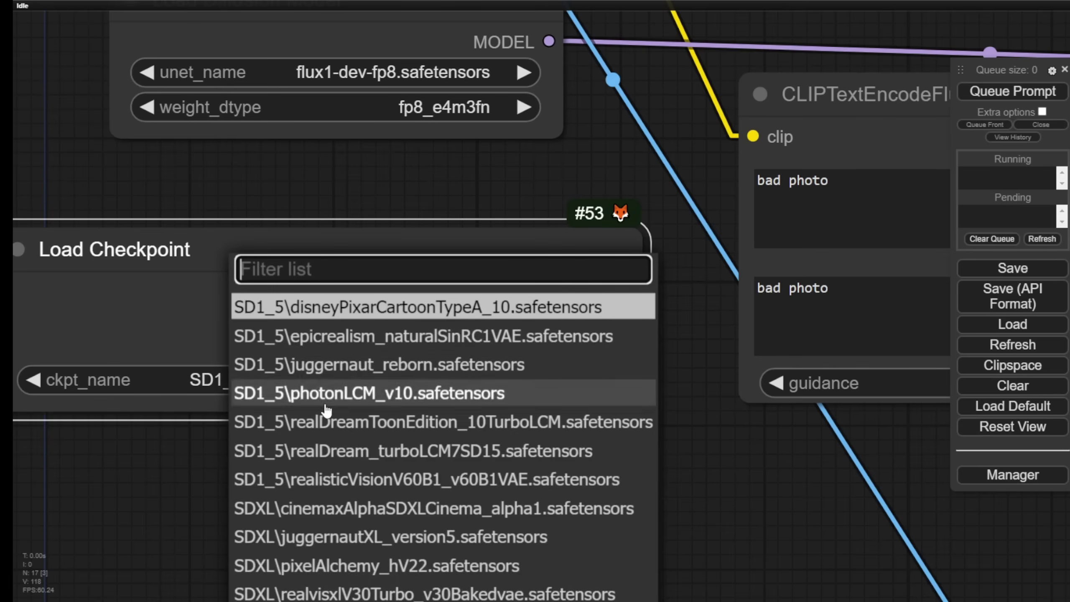
scroll(285, 536, up, 2)
scroll(285, 533, down, 5)
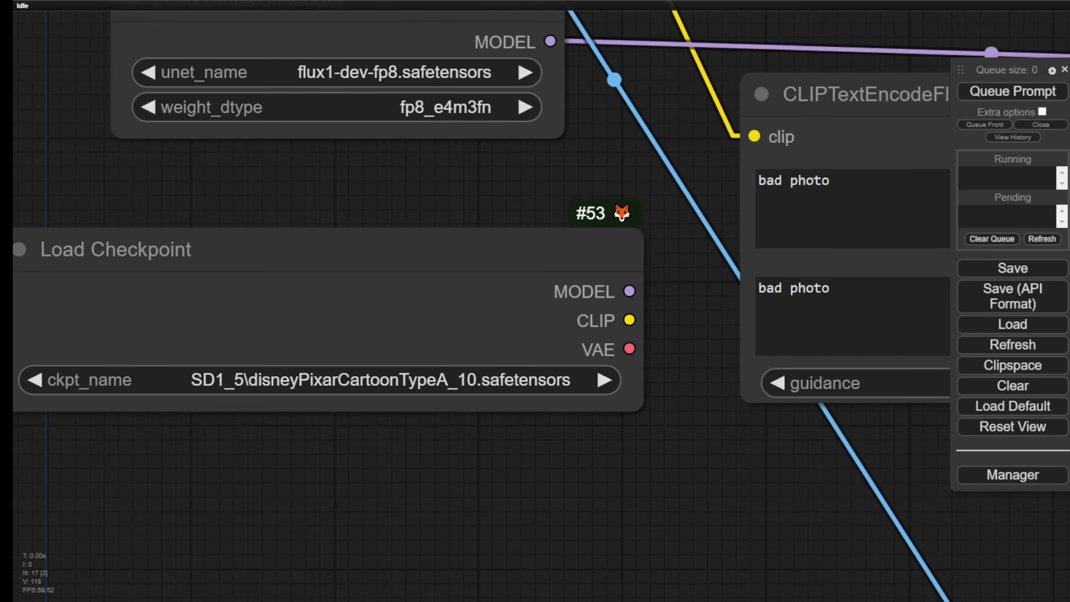
scroll(270, 306, up, 5)
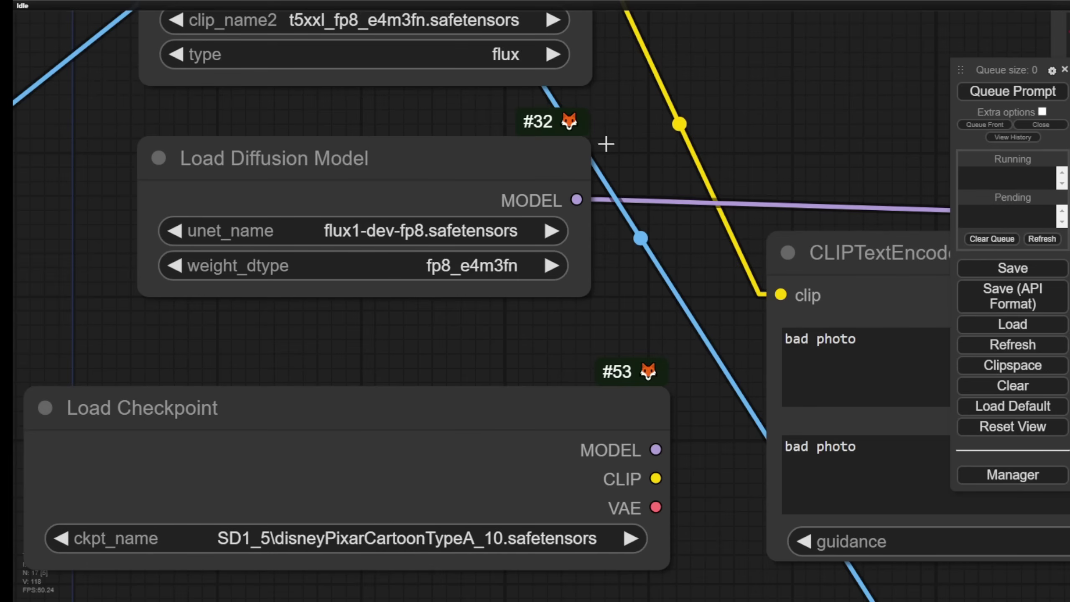
Nudge the Load Flux ControlNet node so it lines up above Apply Flux ControlNet.
drag(636, 161, 655, 221)
scroll(471, 378, down, 8)
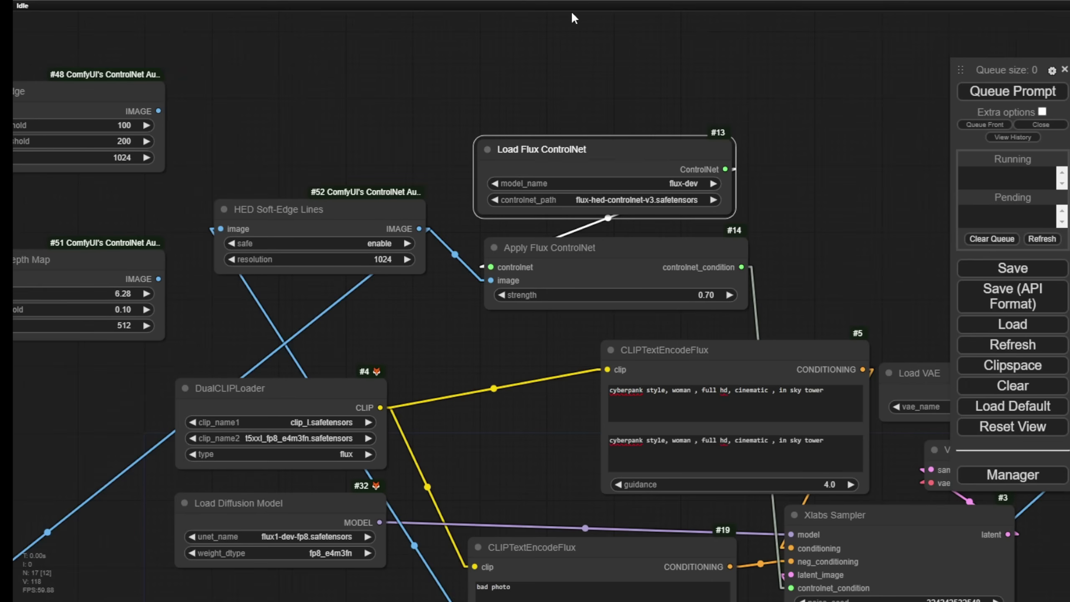
drag(597, 150, 605, 145)
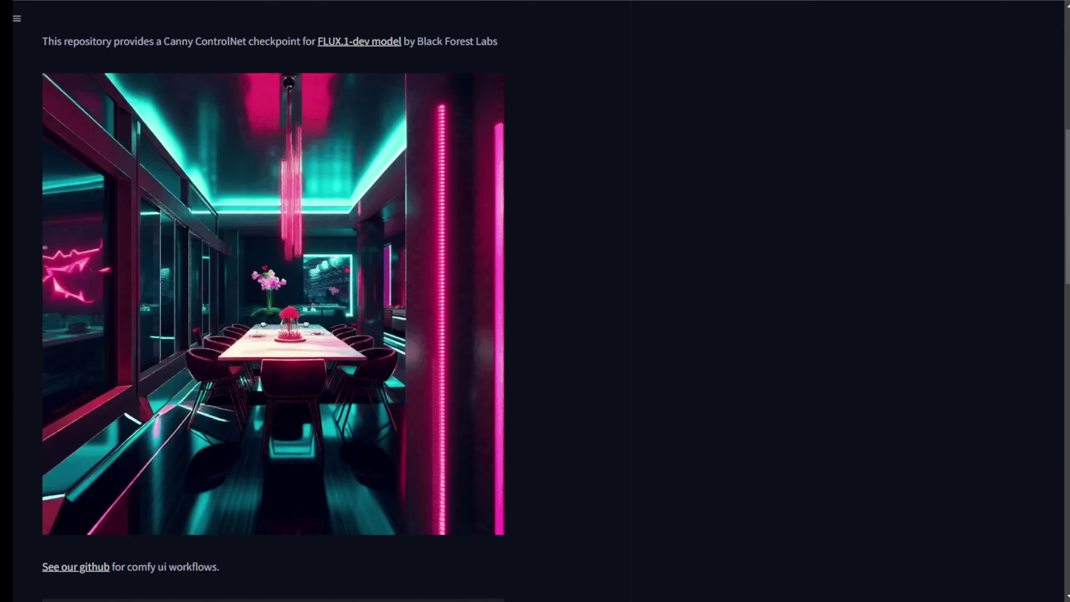
Open the XLabs AI organization page from the flux-controlnet-canny-v3 model card on Hugging Face and examine its model list.
scroll(539, 135, up, 10)
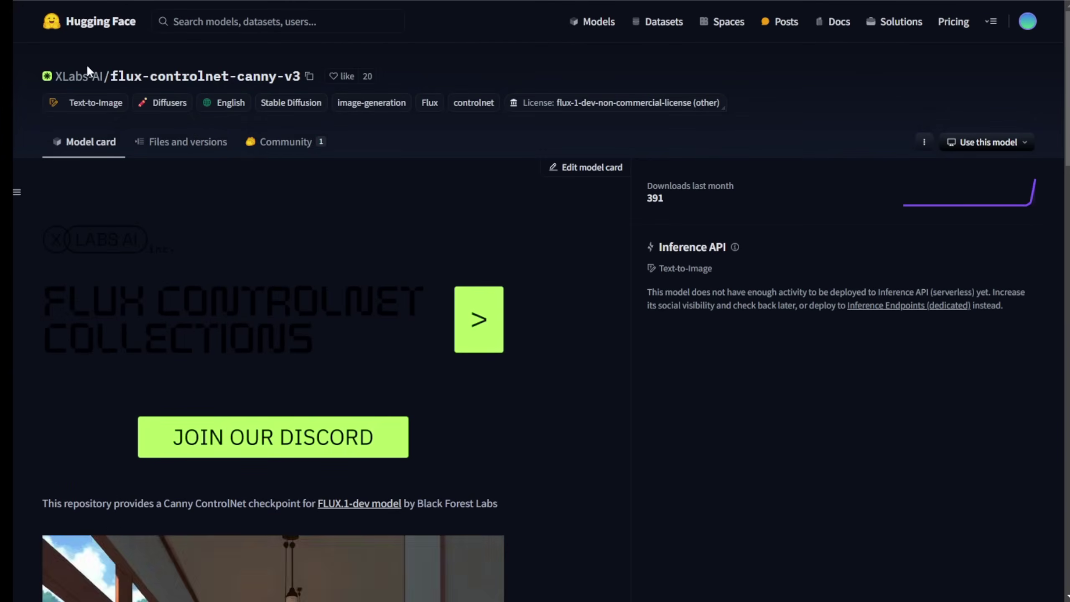
click(89, 77)
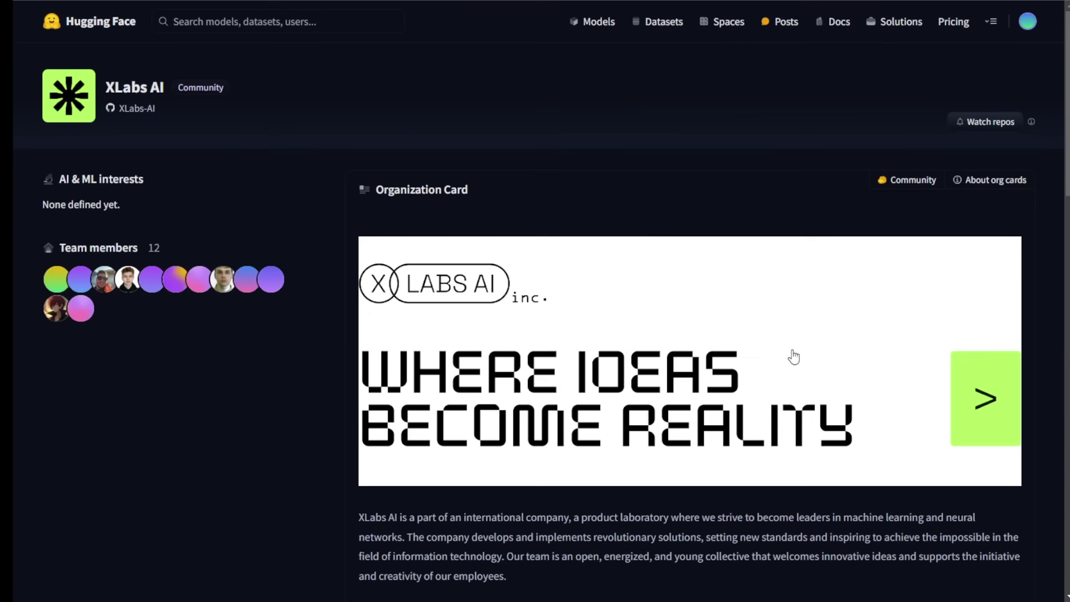
scroll(445, 314, down, 5)
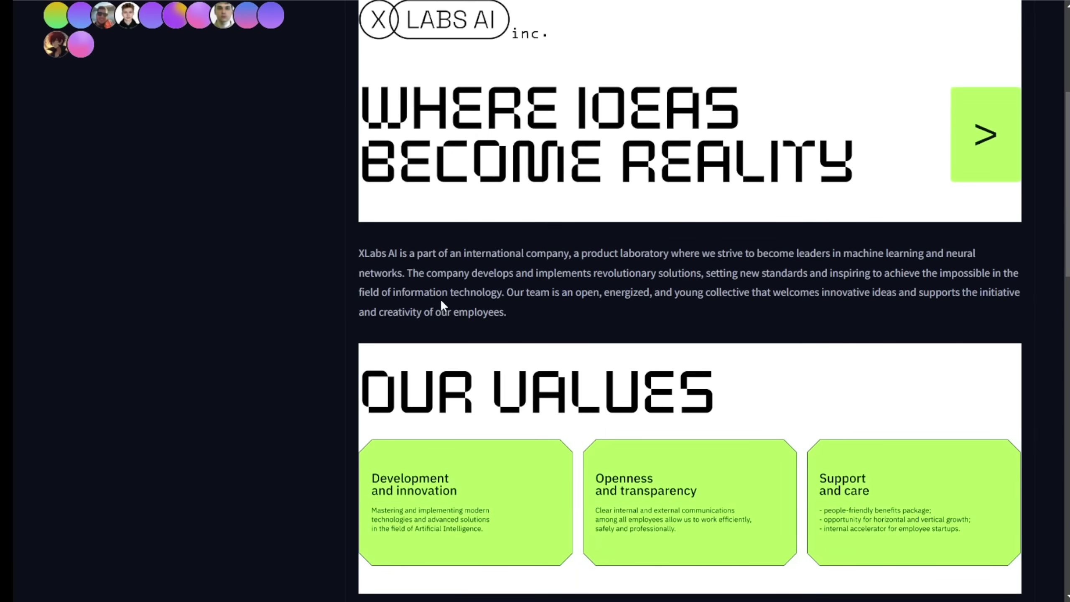
scroll(440, 299, down, 10)
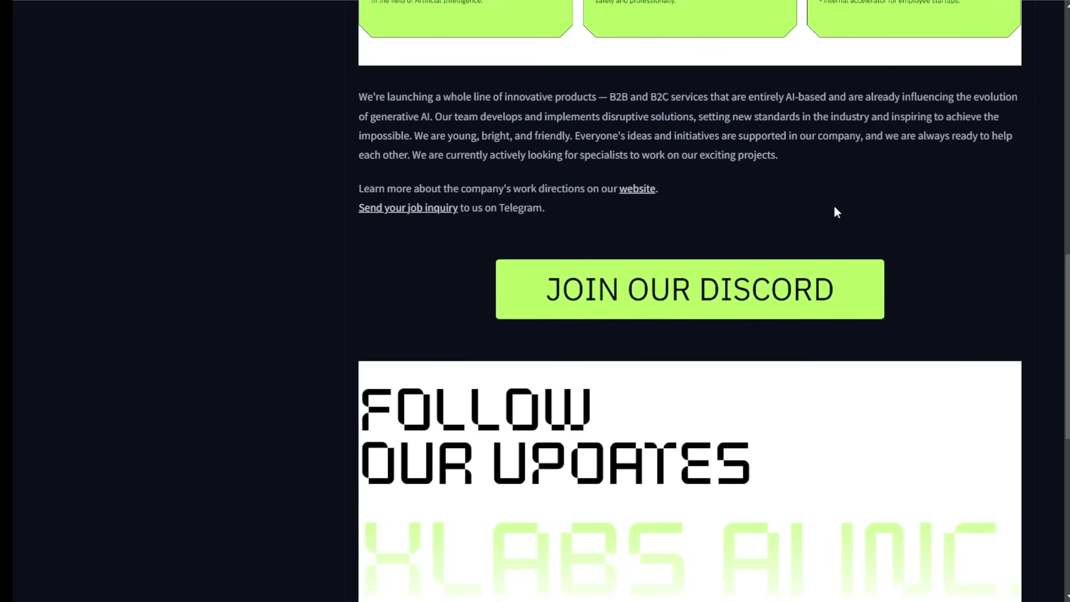
scroll(834, 210, down, 9)
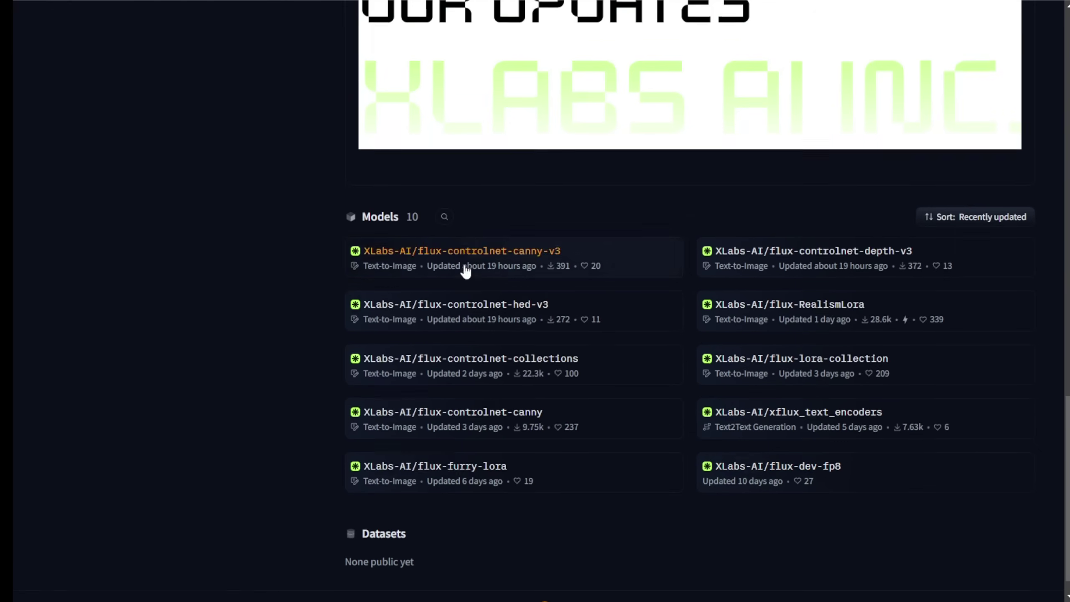
scroll(466, 266, up, 5)
scroll(246, 157, up, 10)
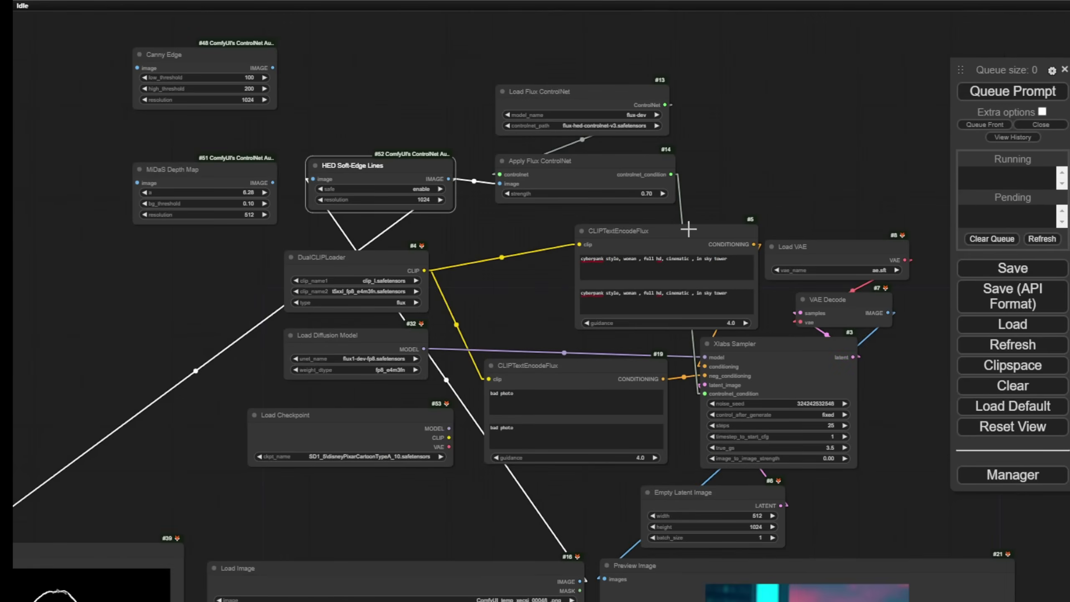
drag(519, 308, 512, 17)
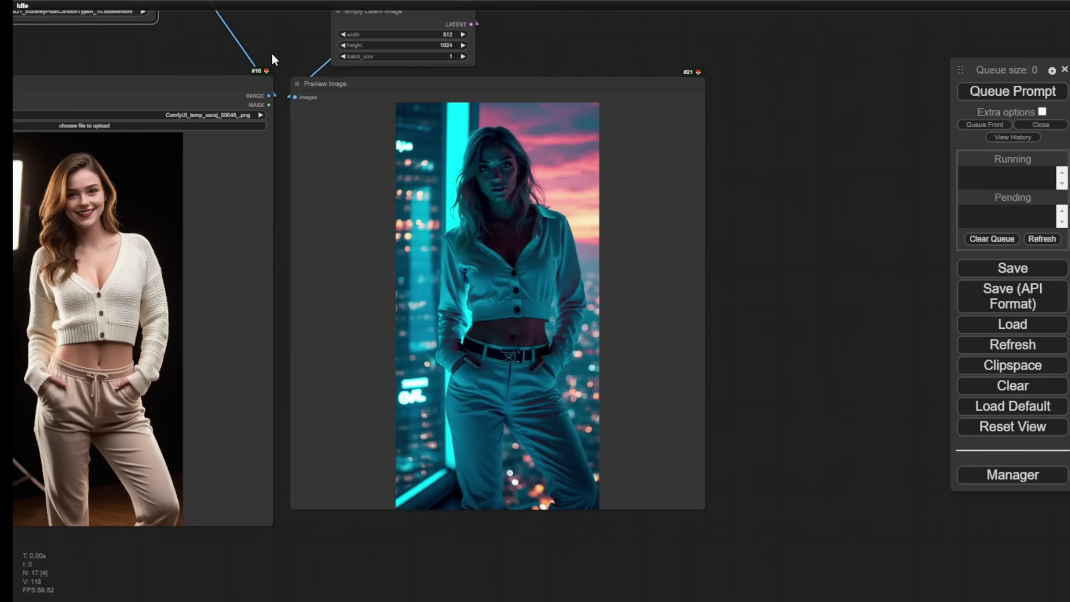
drag(271, 52, 439, 45)
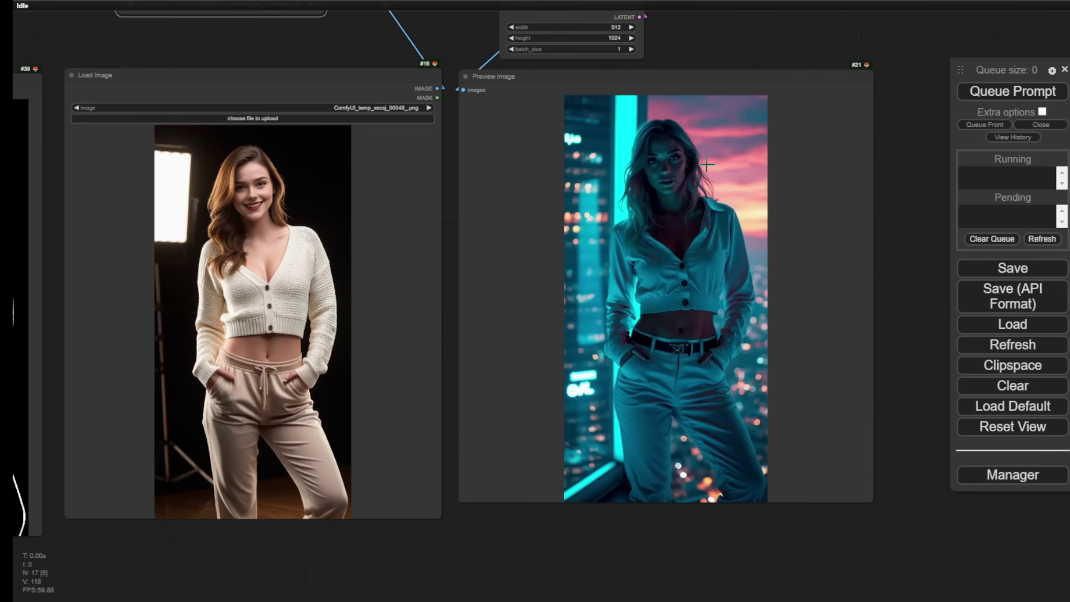
drag(454, 43, 519, 206)
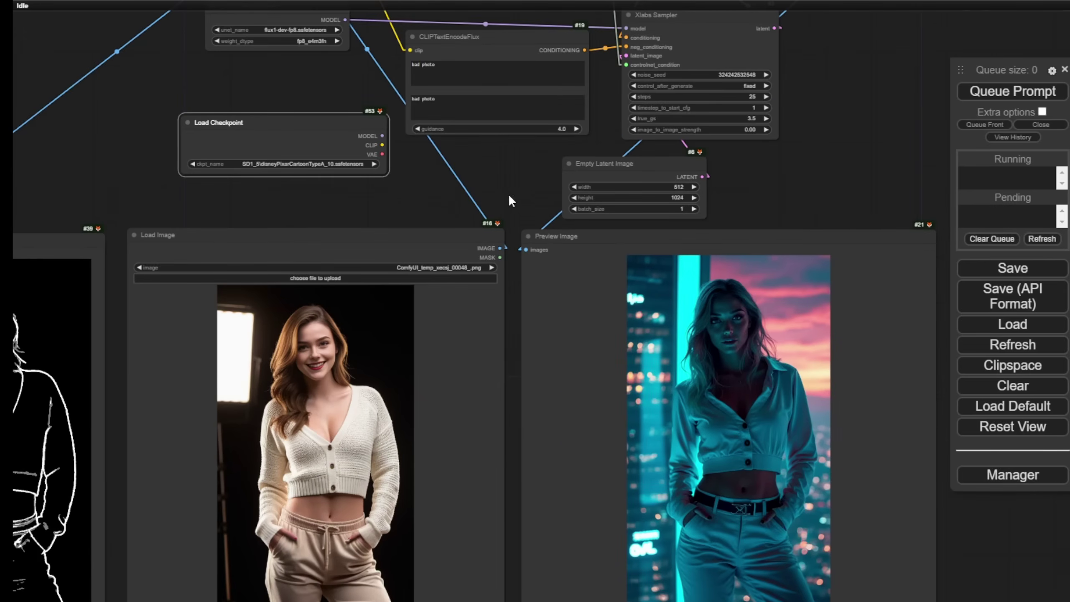